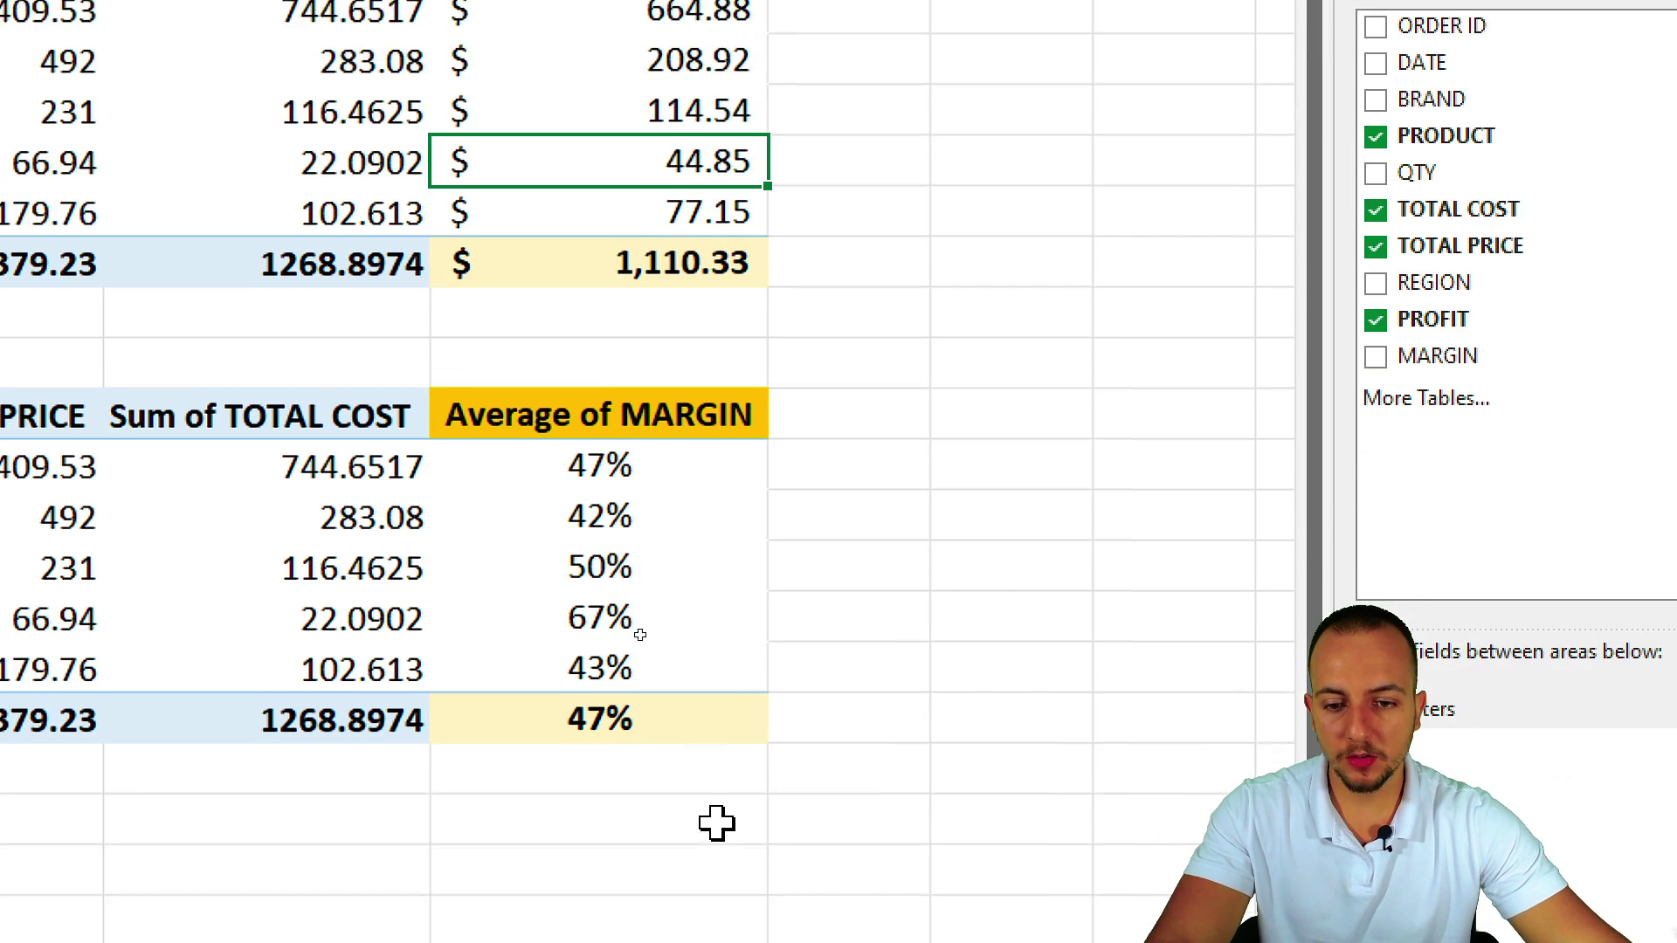
Step: Inspect the margin values and the Average of MARGIN column in the finished pivot table
left_click(720, 388)
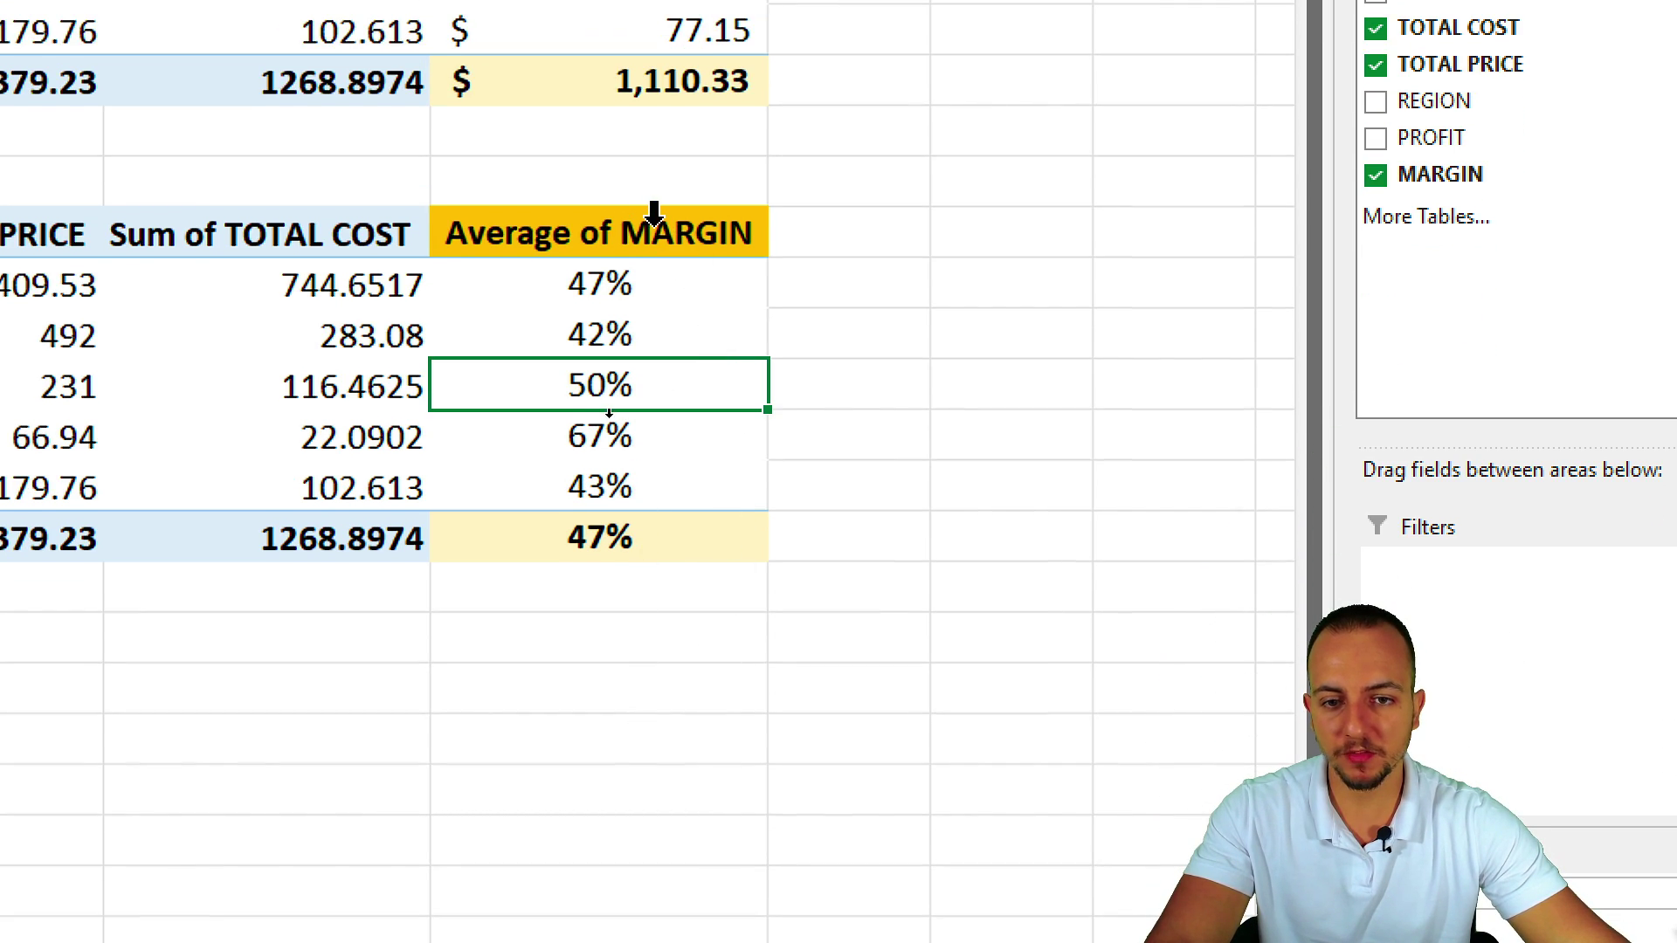
left_click_drag(653, 212, 622, 535)
left_click(661, 382)
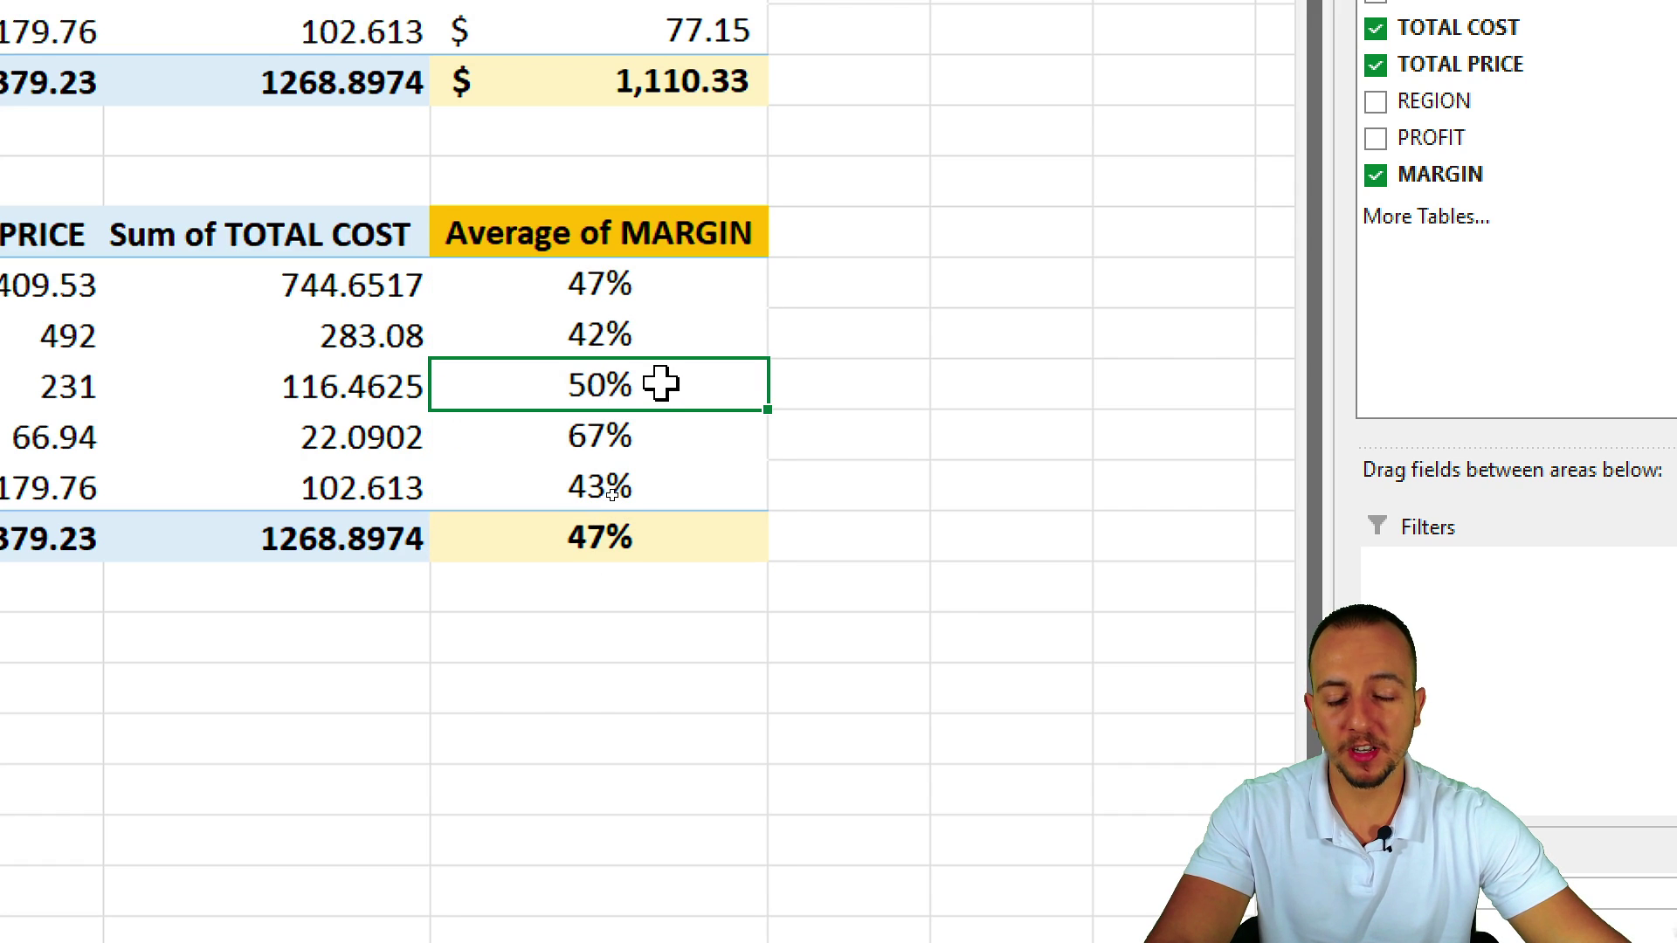
left_click(637, 233)
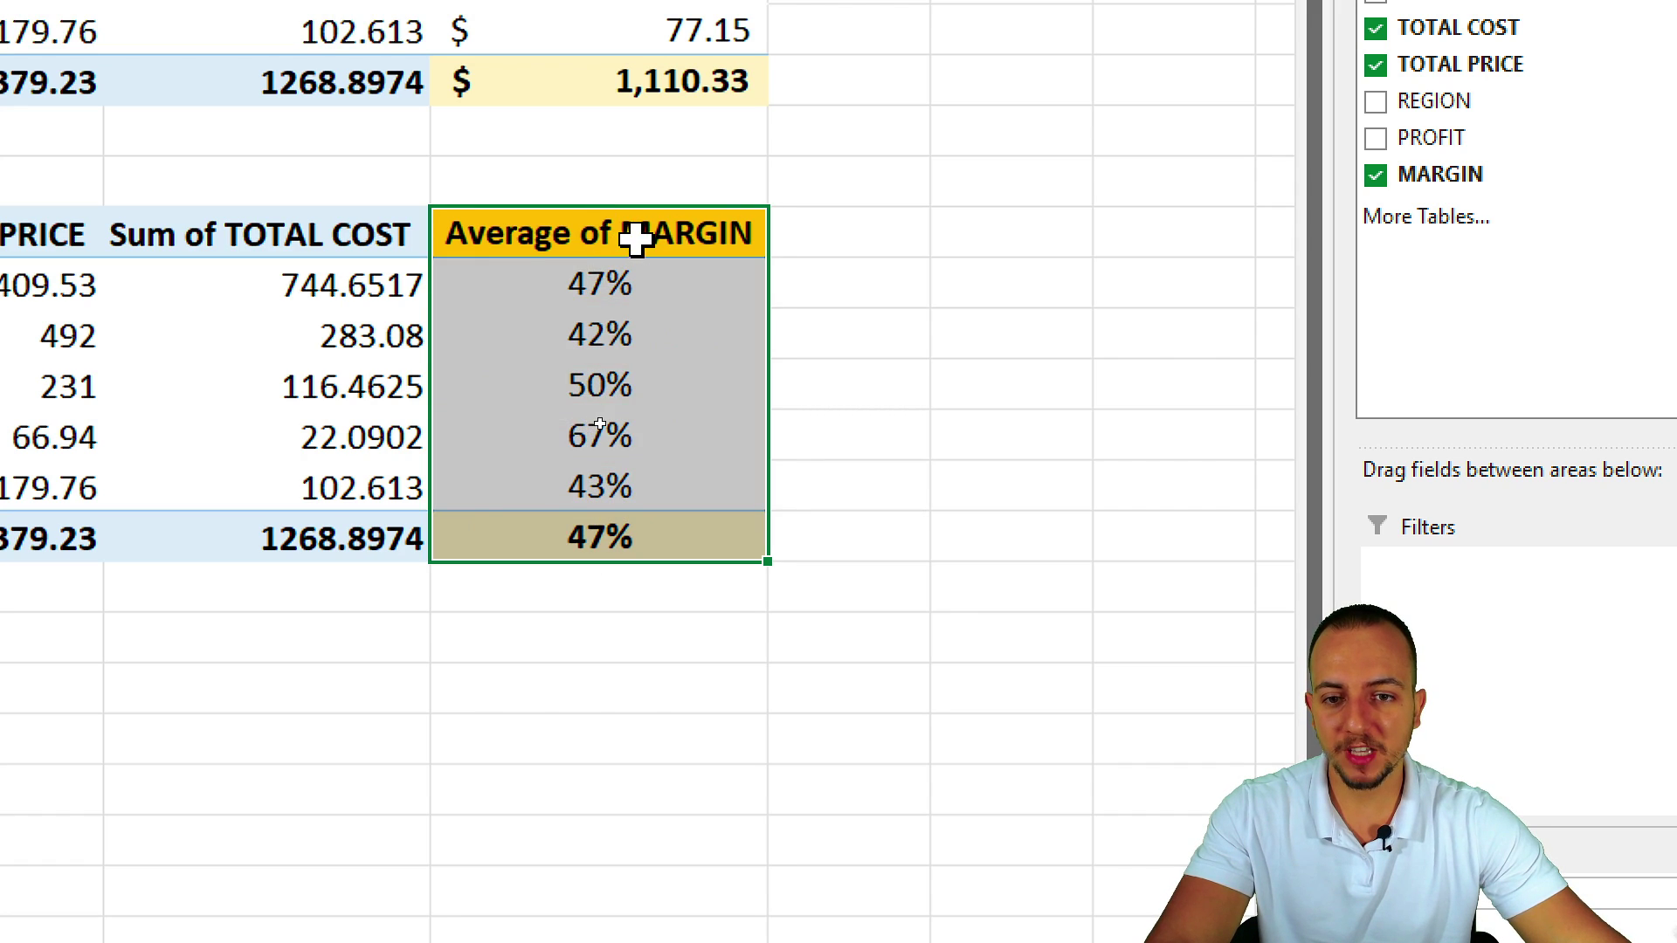
left_click(650, 234)
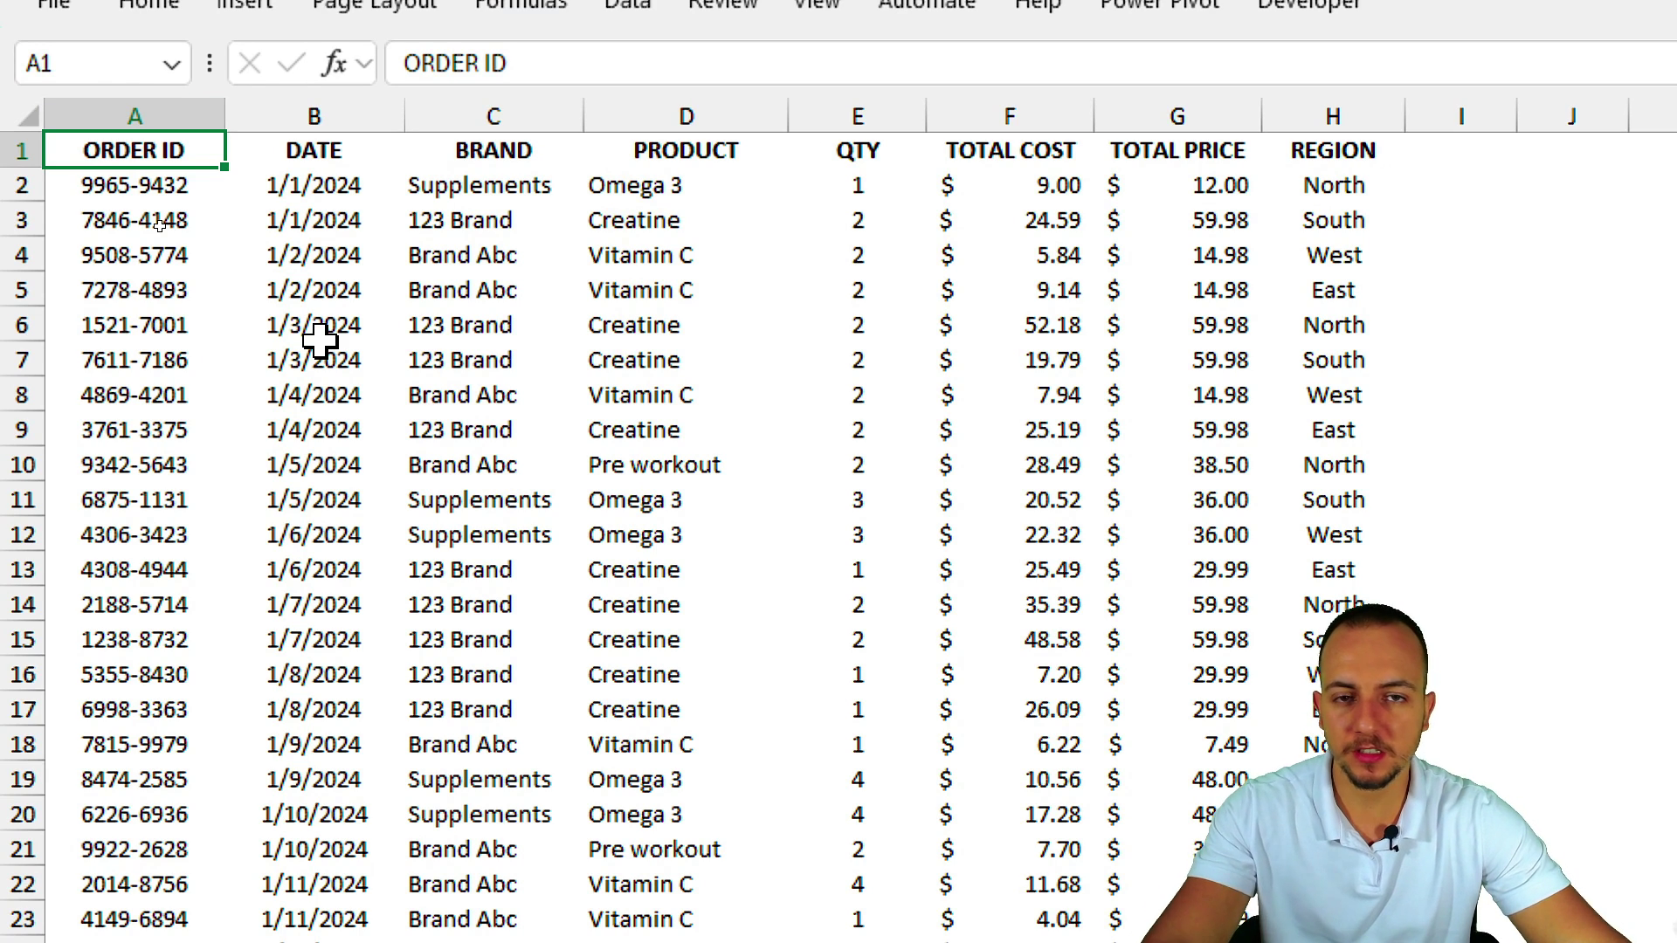
Step: Create a pivot table on a new sheet from the order data in columns A:H
left_click_drag(185, 109, 1312, 118)
left_click(174, 172)
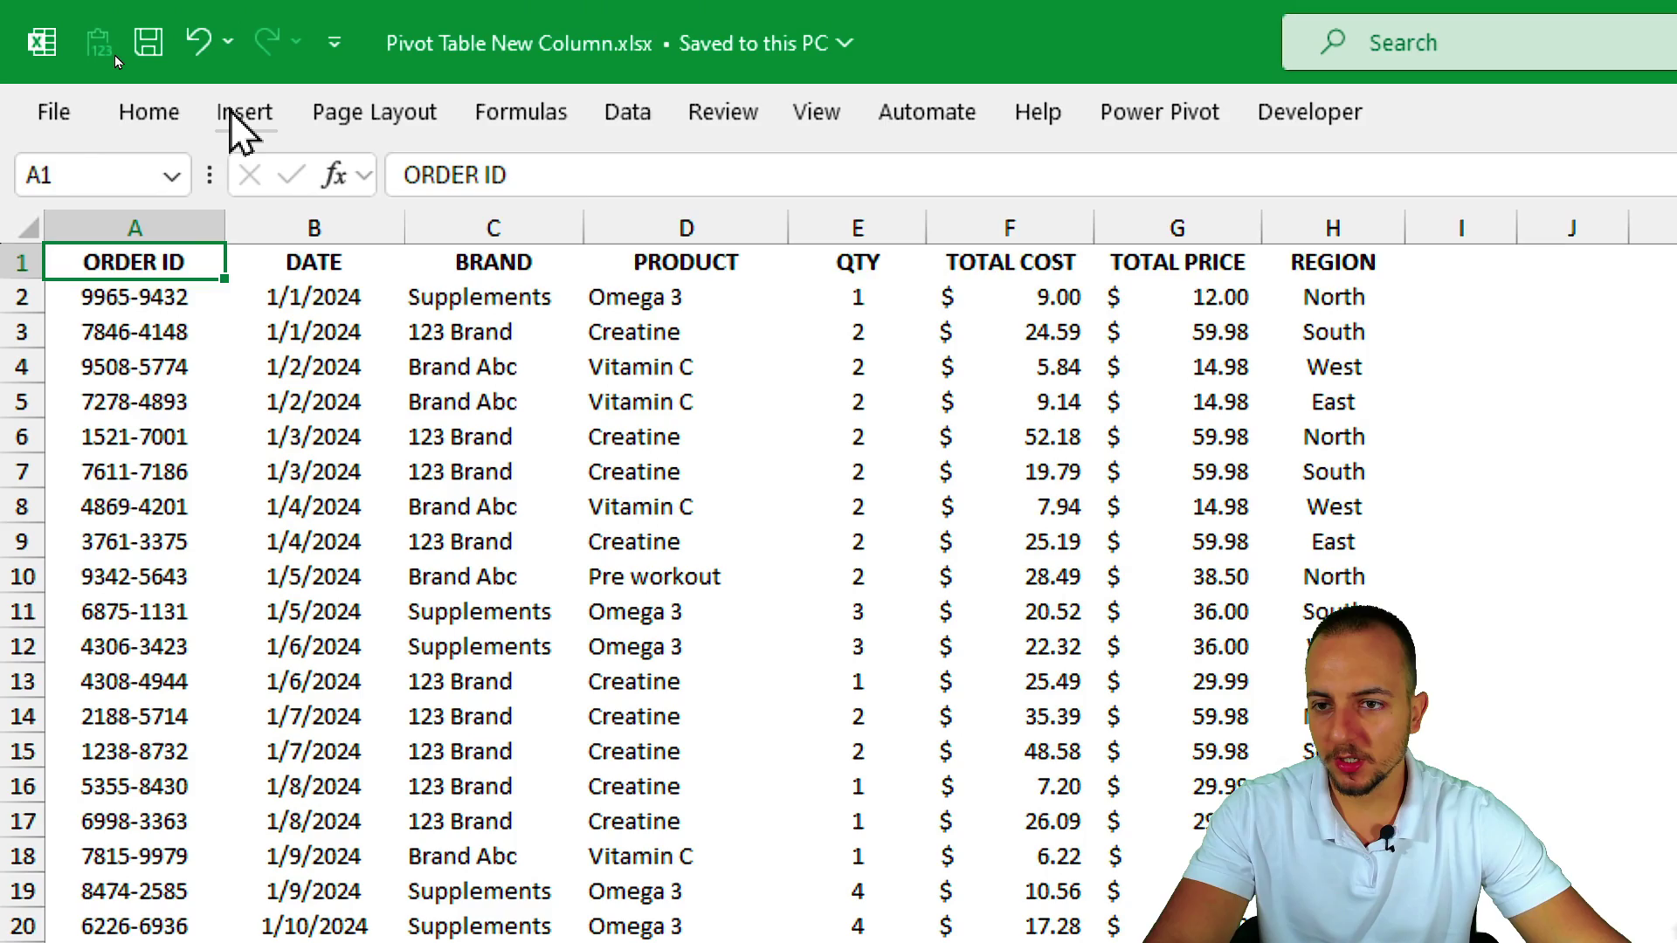
left_click(242, 131)
left_click(112, 169)
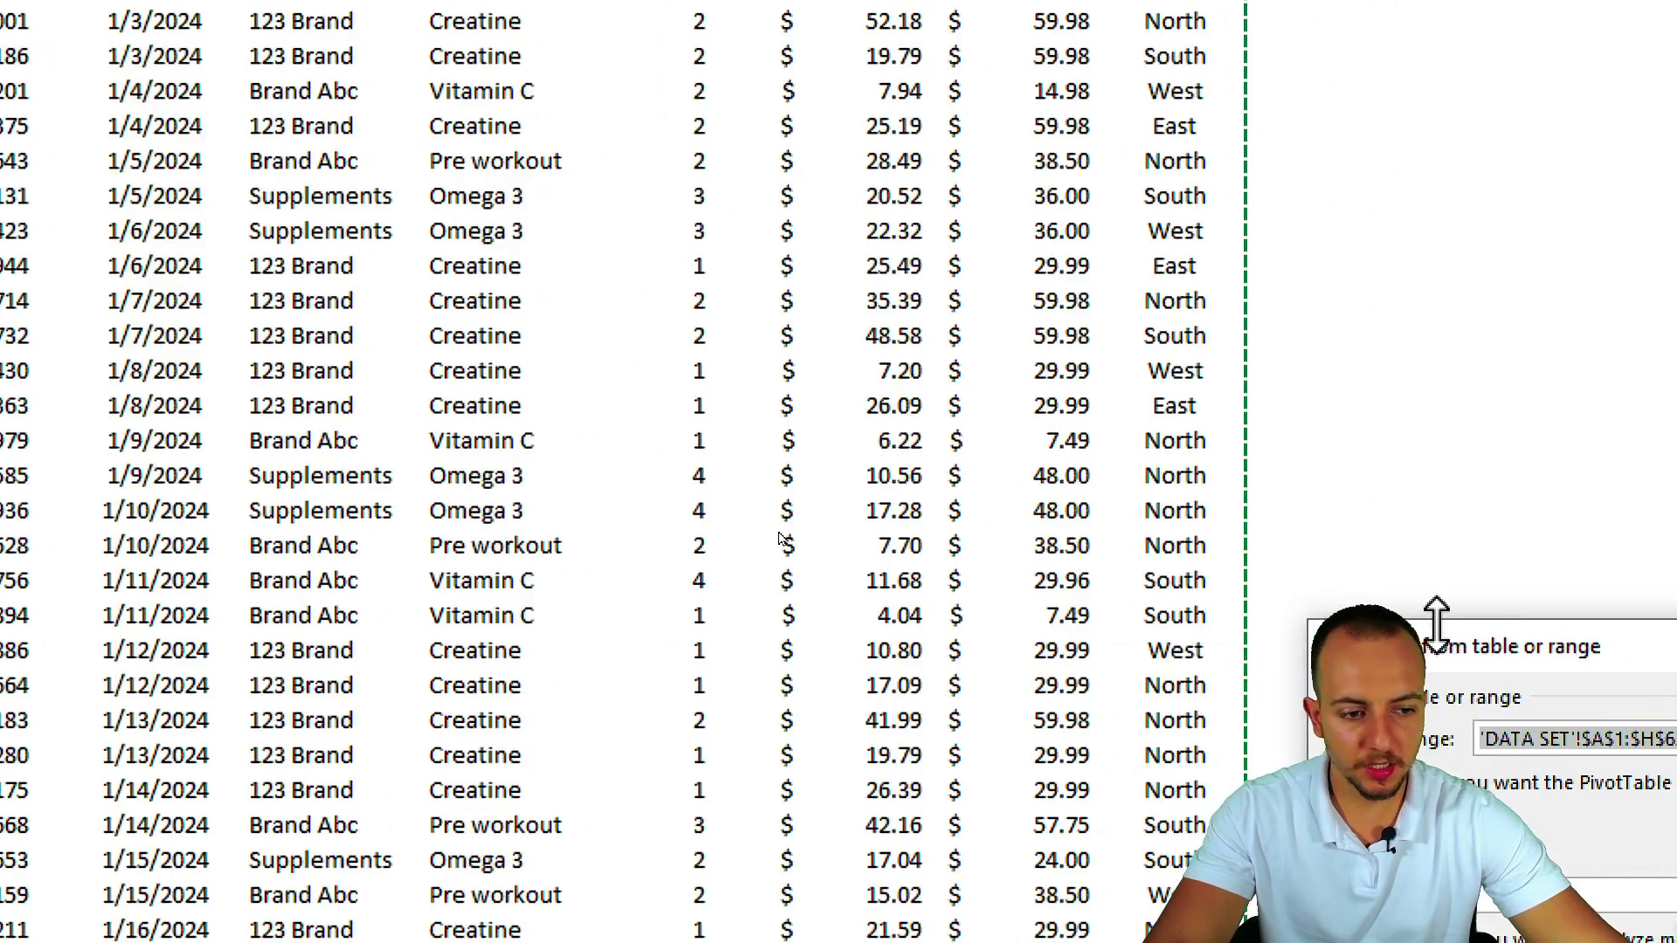
left_click_drag(1539, 611, 265, 164)
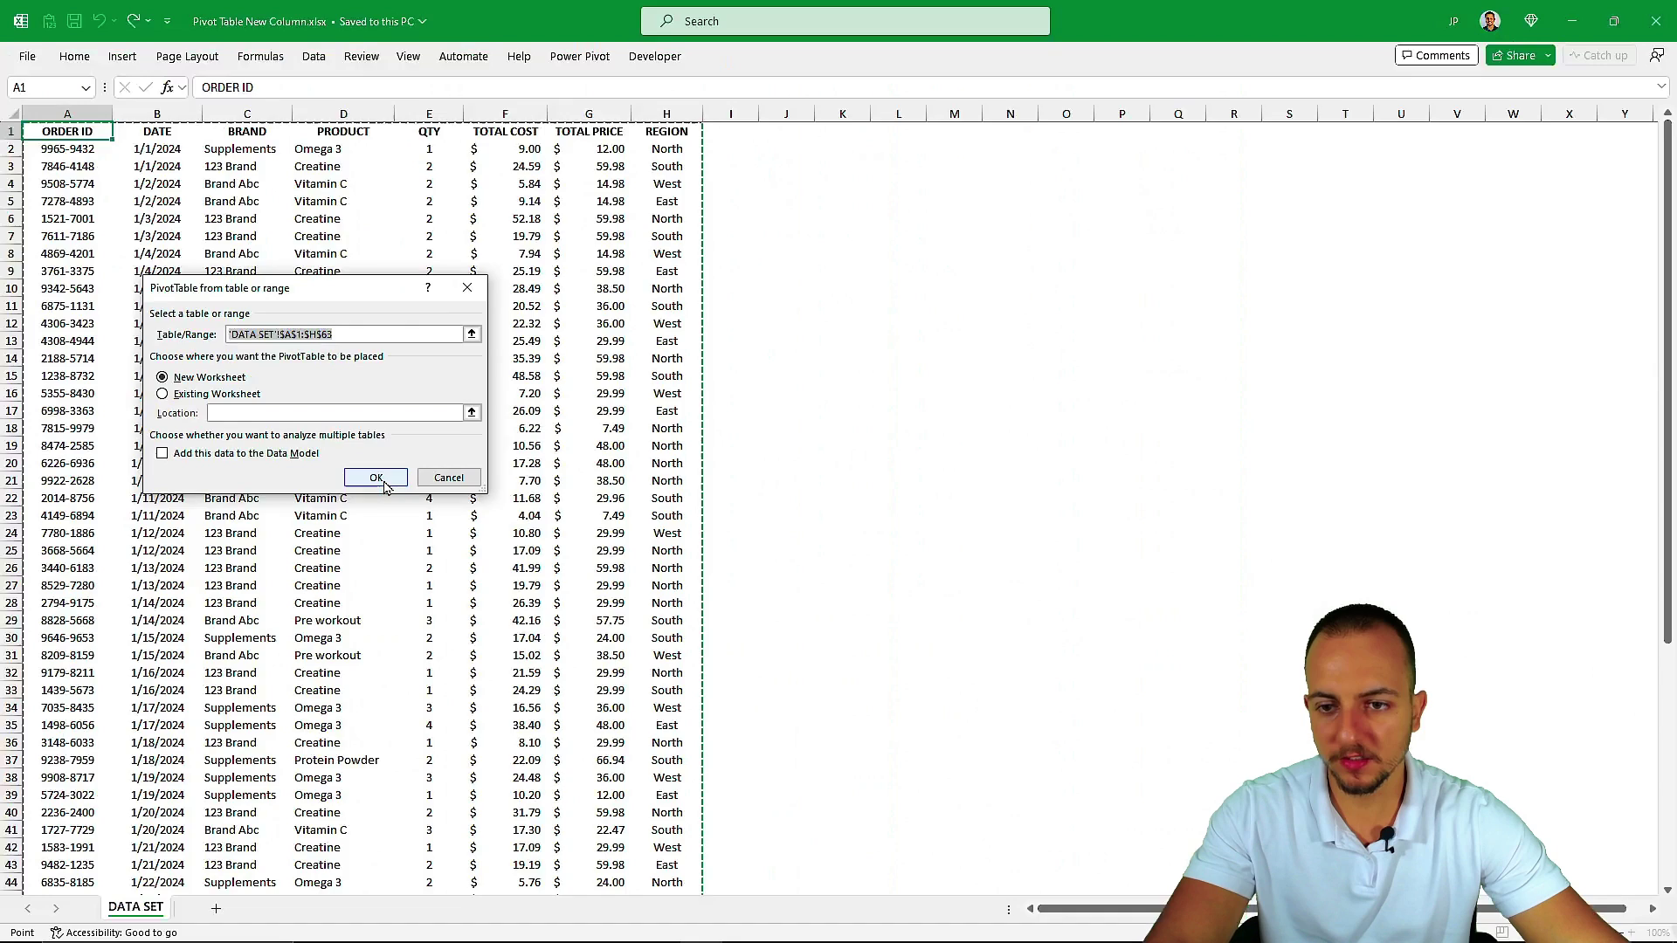
left_click(589, 543)
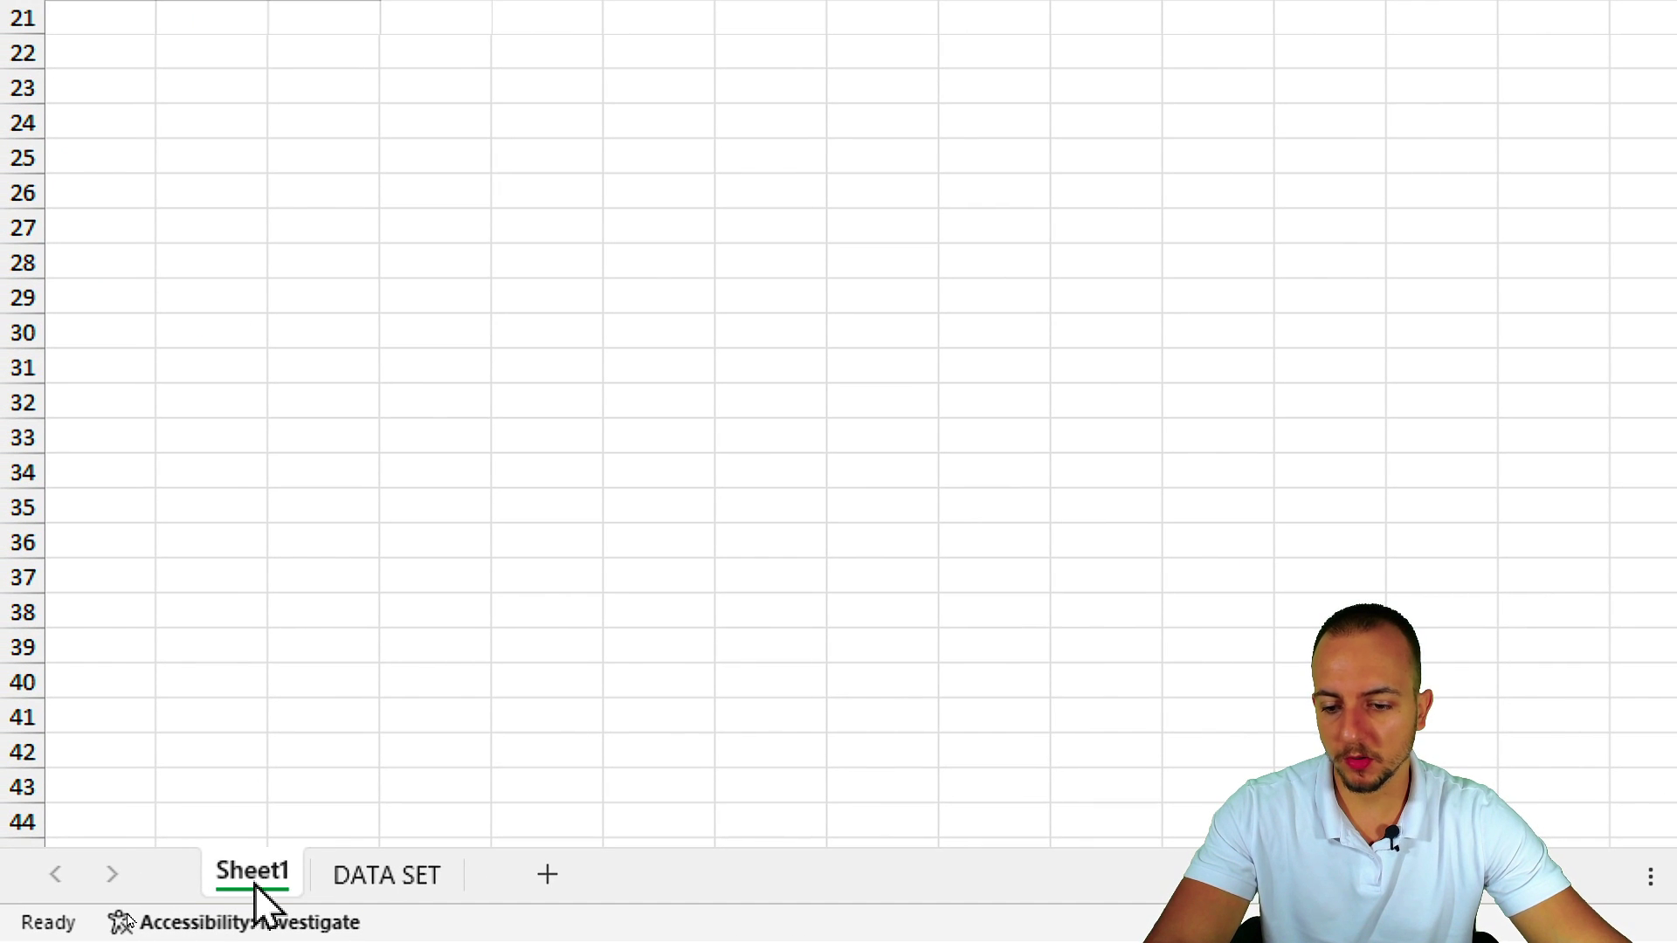
Step: Move the new sheet after DATA SET and rename it 'PIVOT TABLE'
left_click_drag(255, 874, 535, 888)
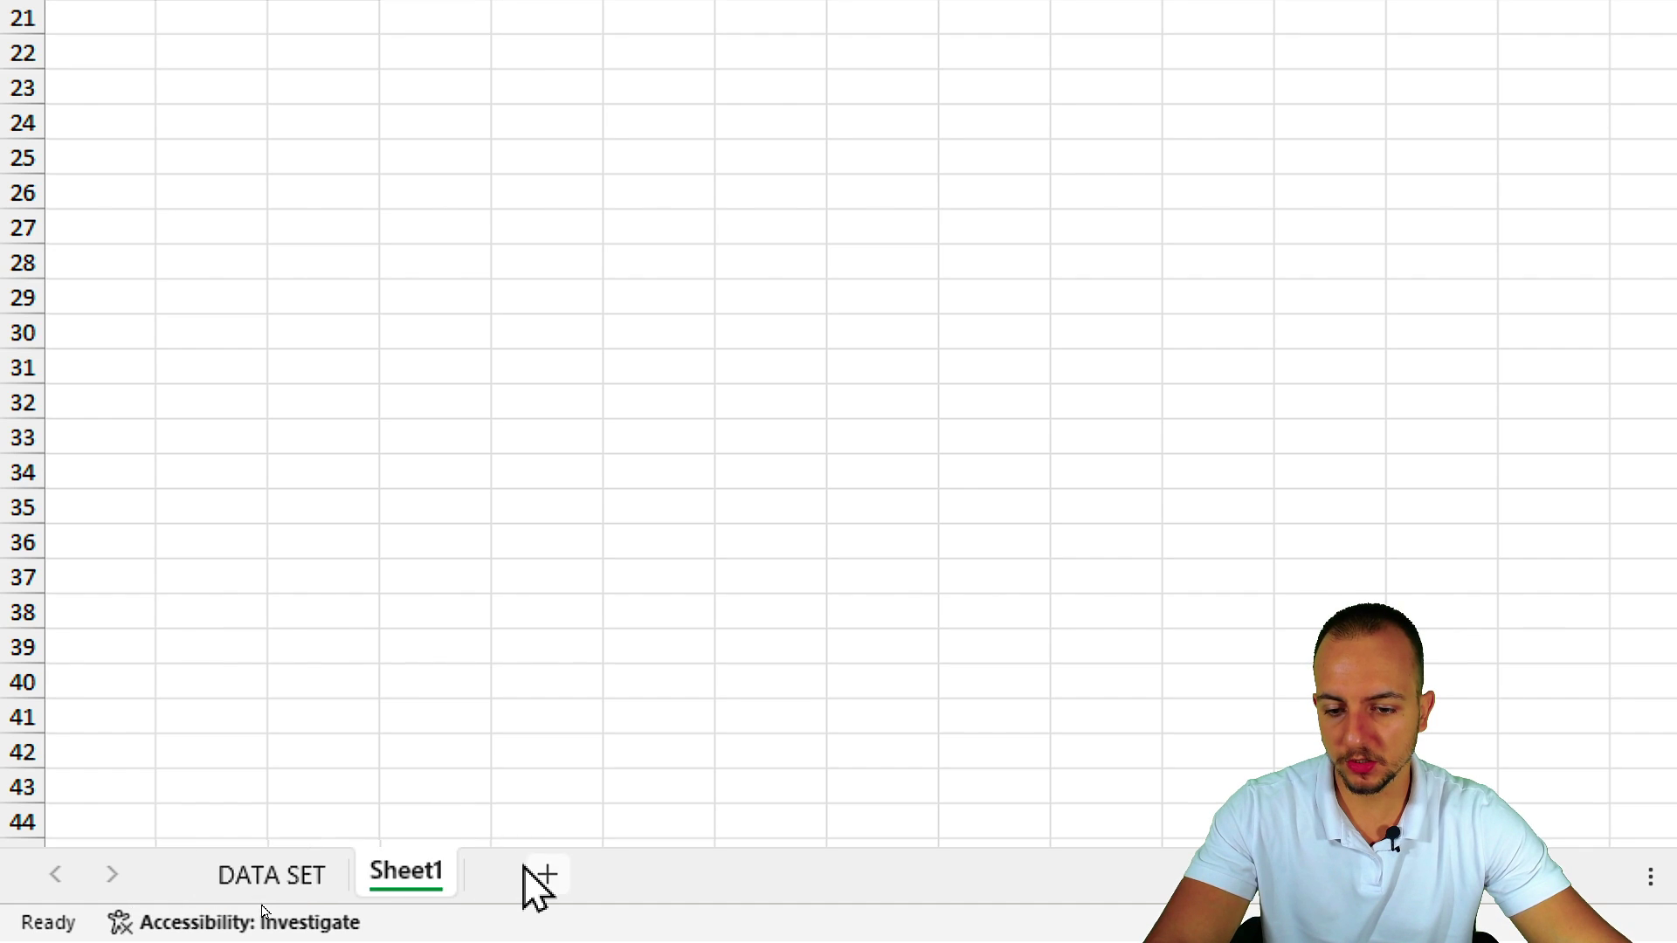
right_click(420, 874)
left_click(584, 432)
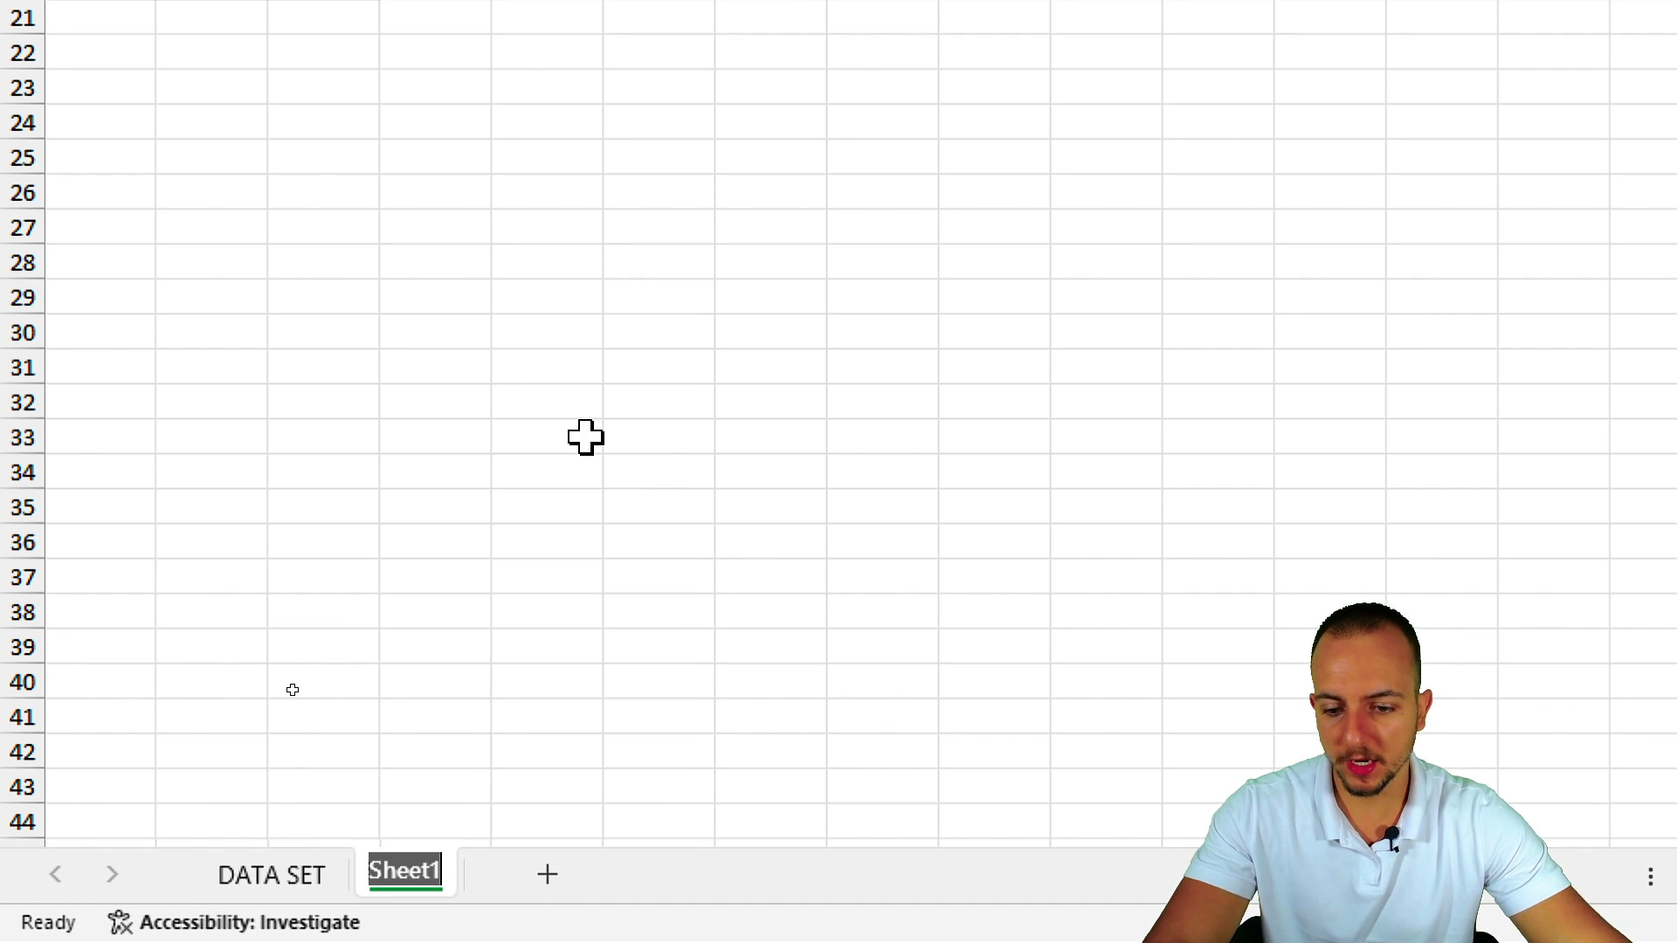
type("PIVOT TAB")
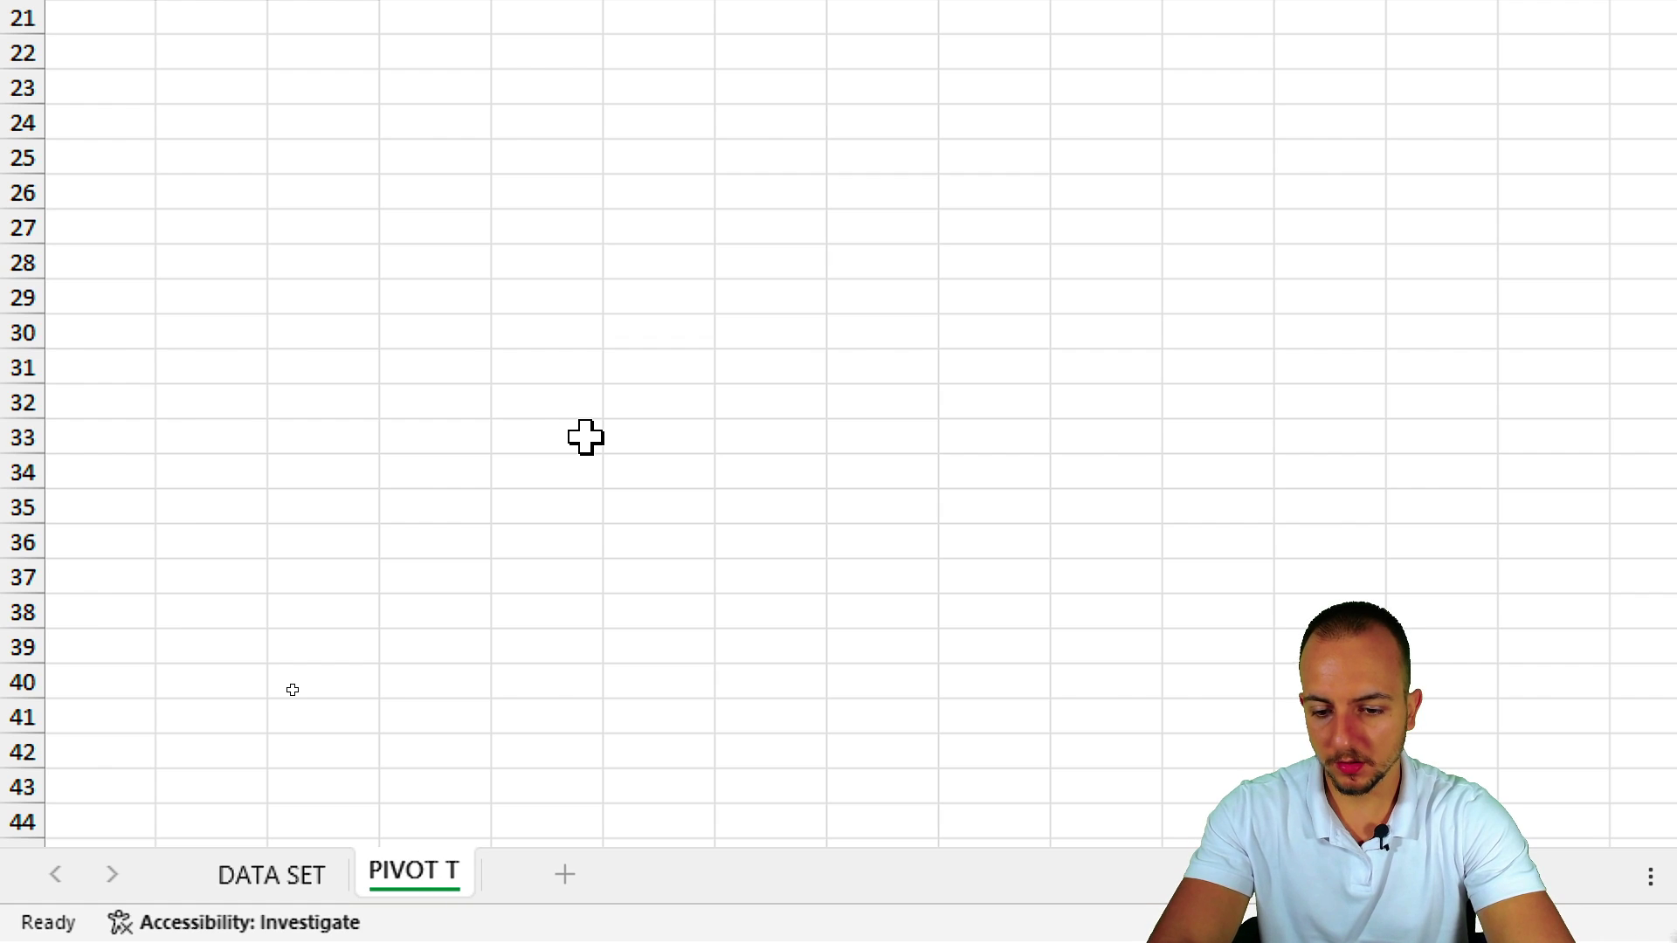
type("LE")
key("Return")
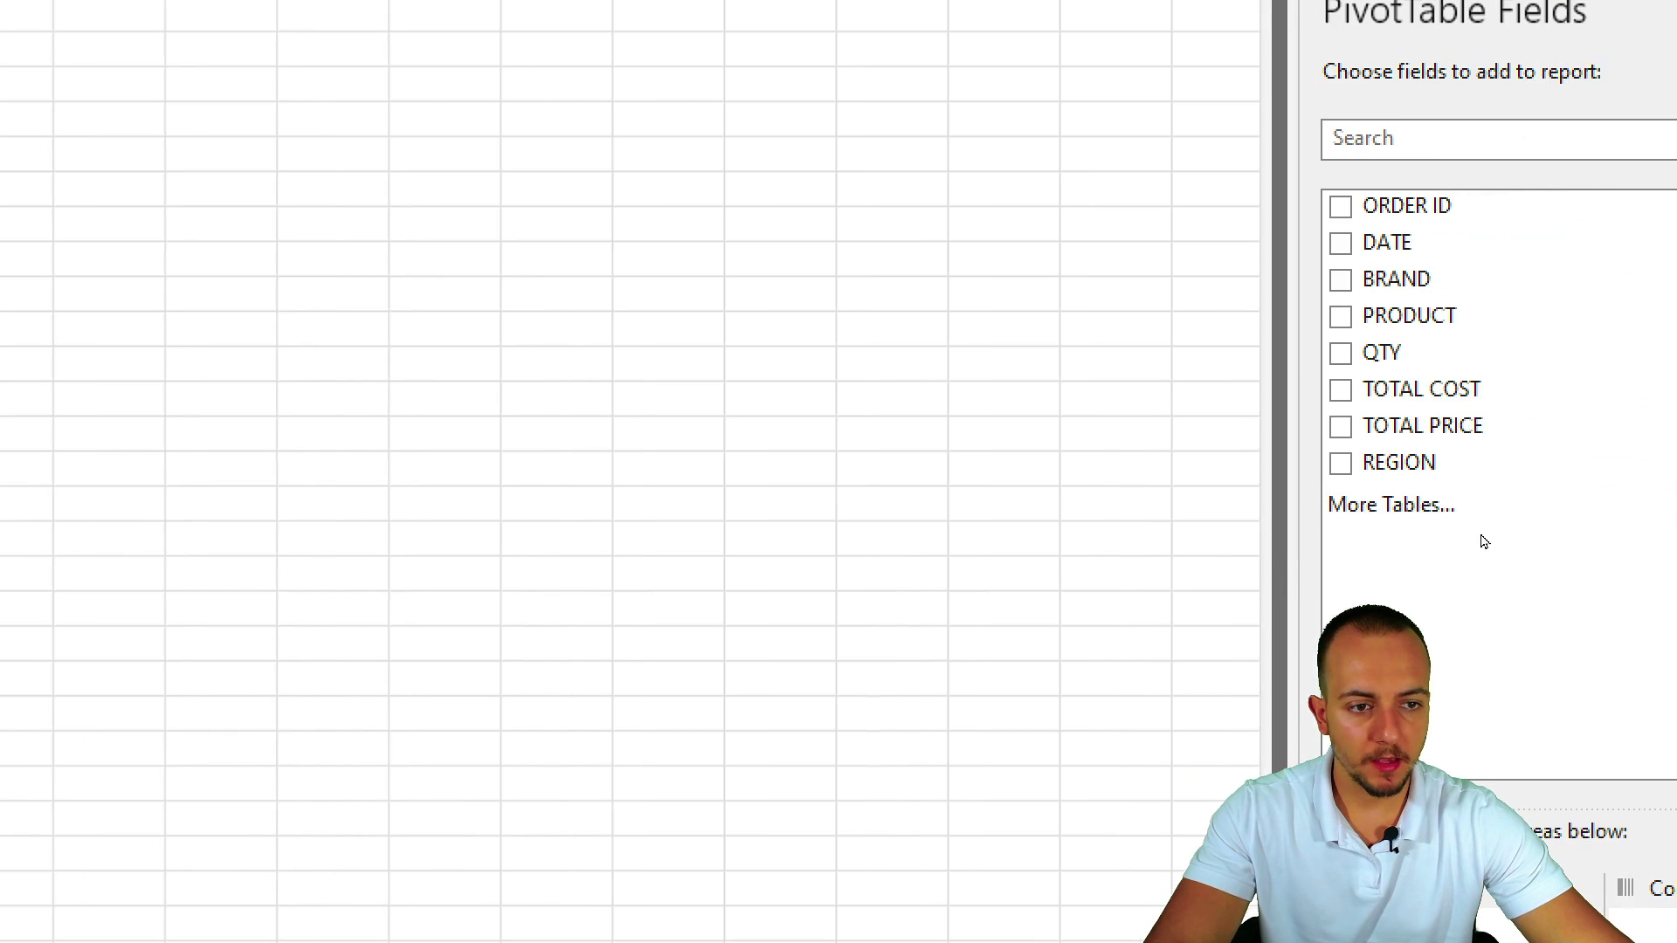
Step: Widen the PivotTable Fields pane and list each PRODUCT as a row label
left_click_drag(1053, 696, 384, 744)
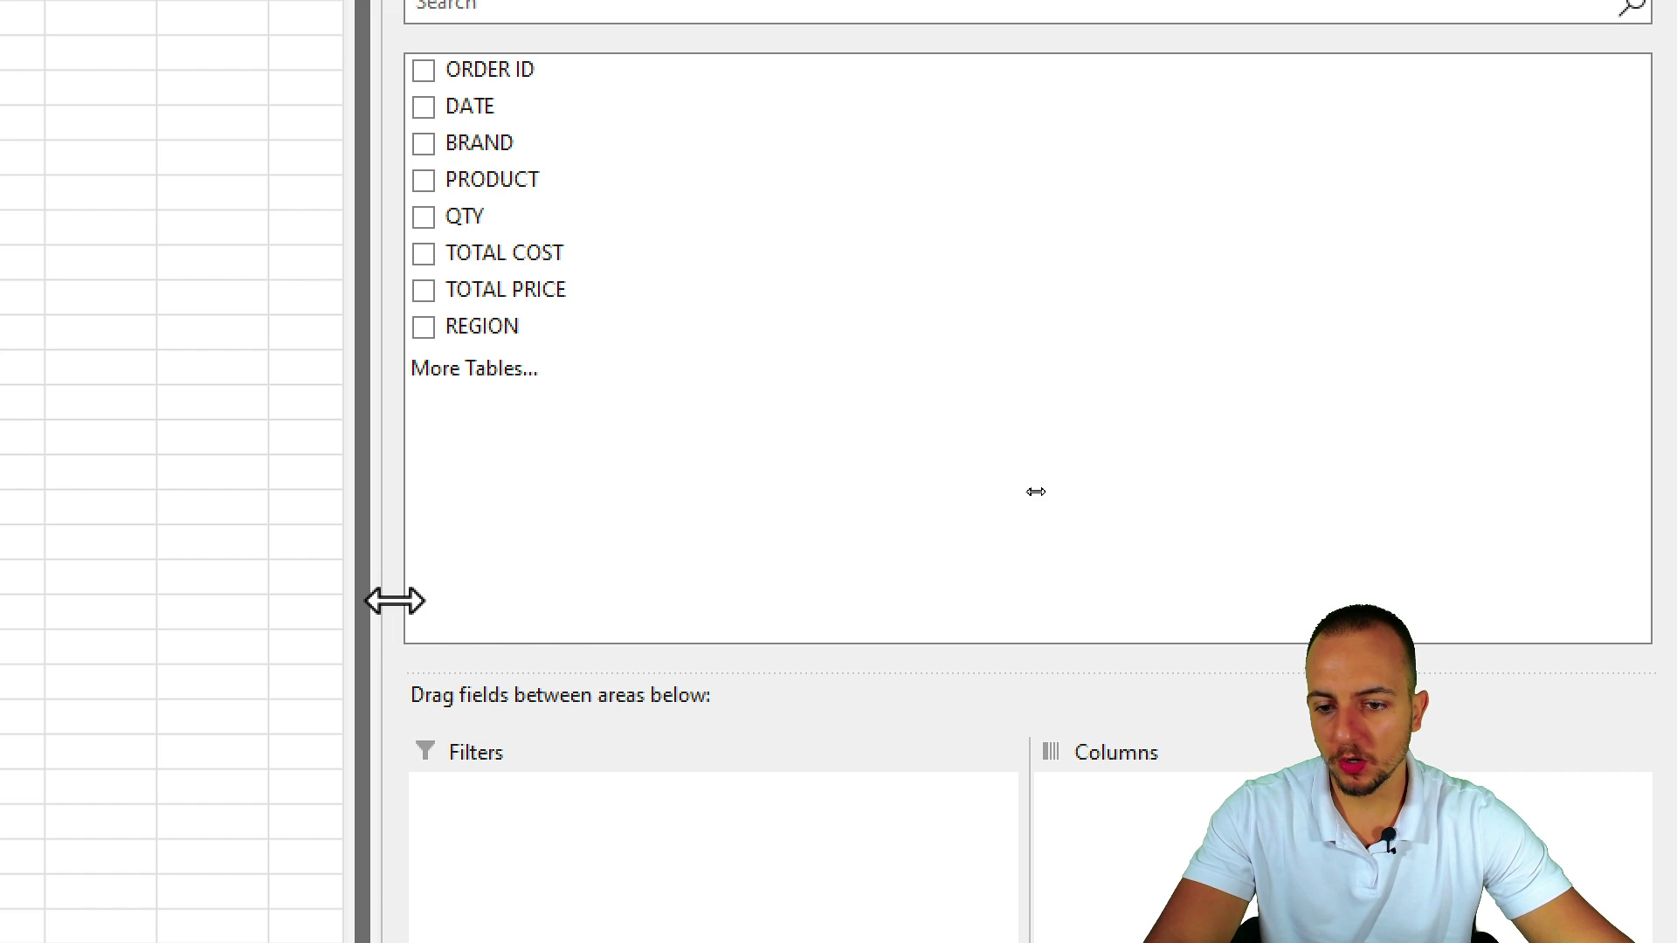
left_click_drag(395, 601, 225, 629)
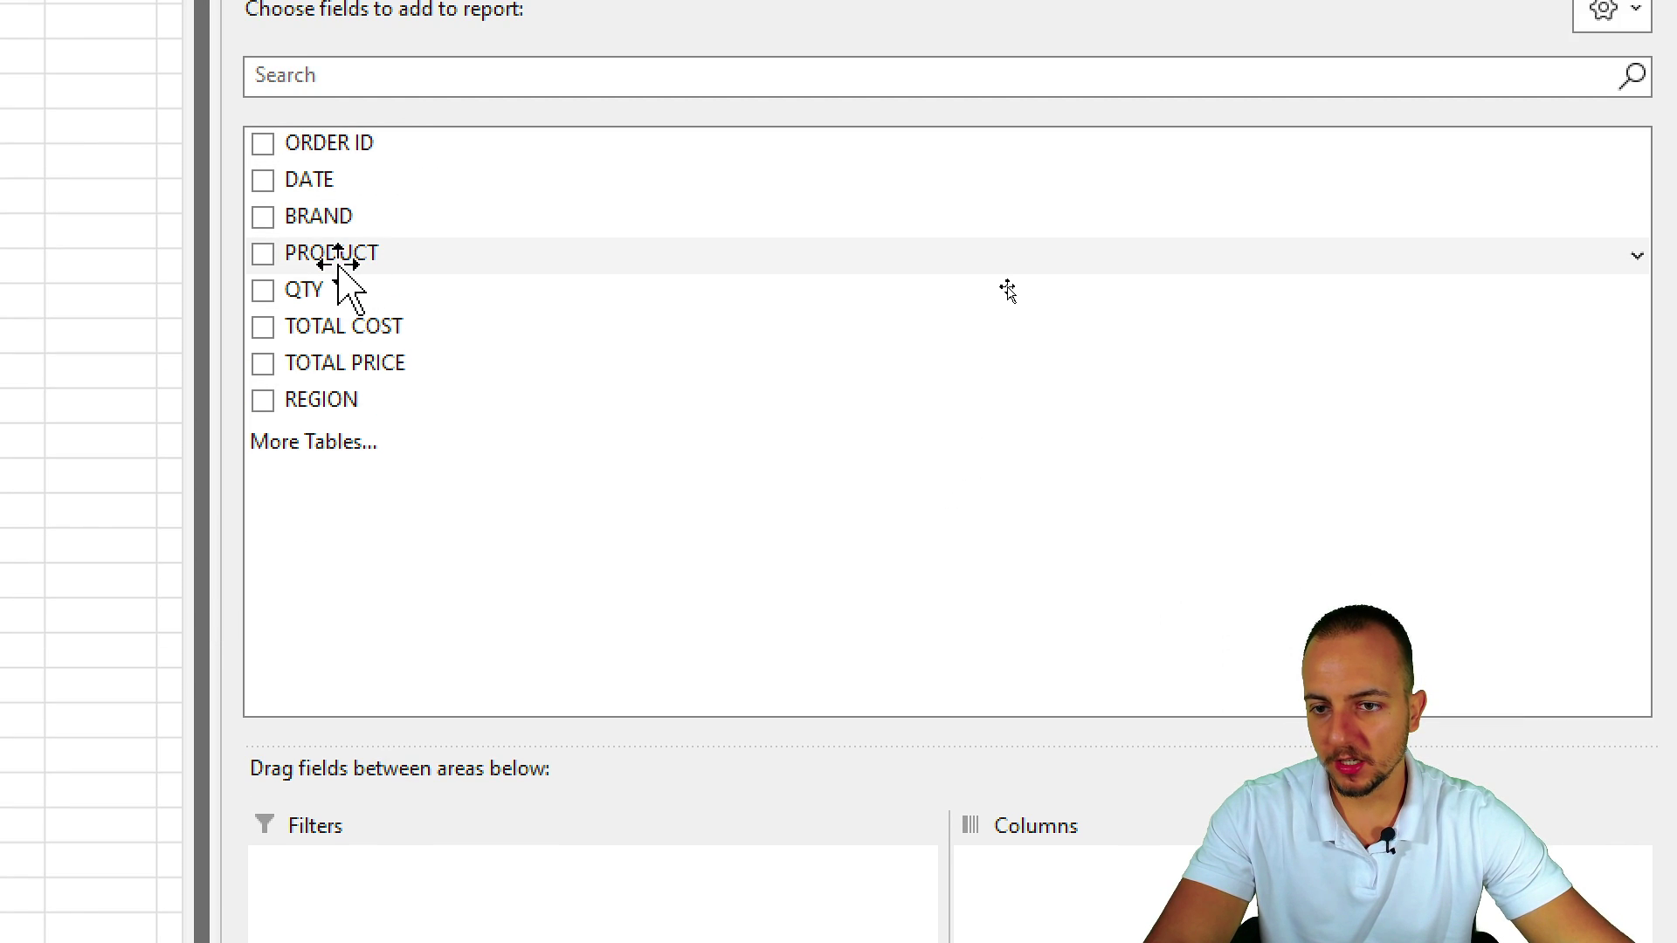
left_click_drag(318, 262, 578, 942)
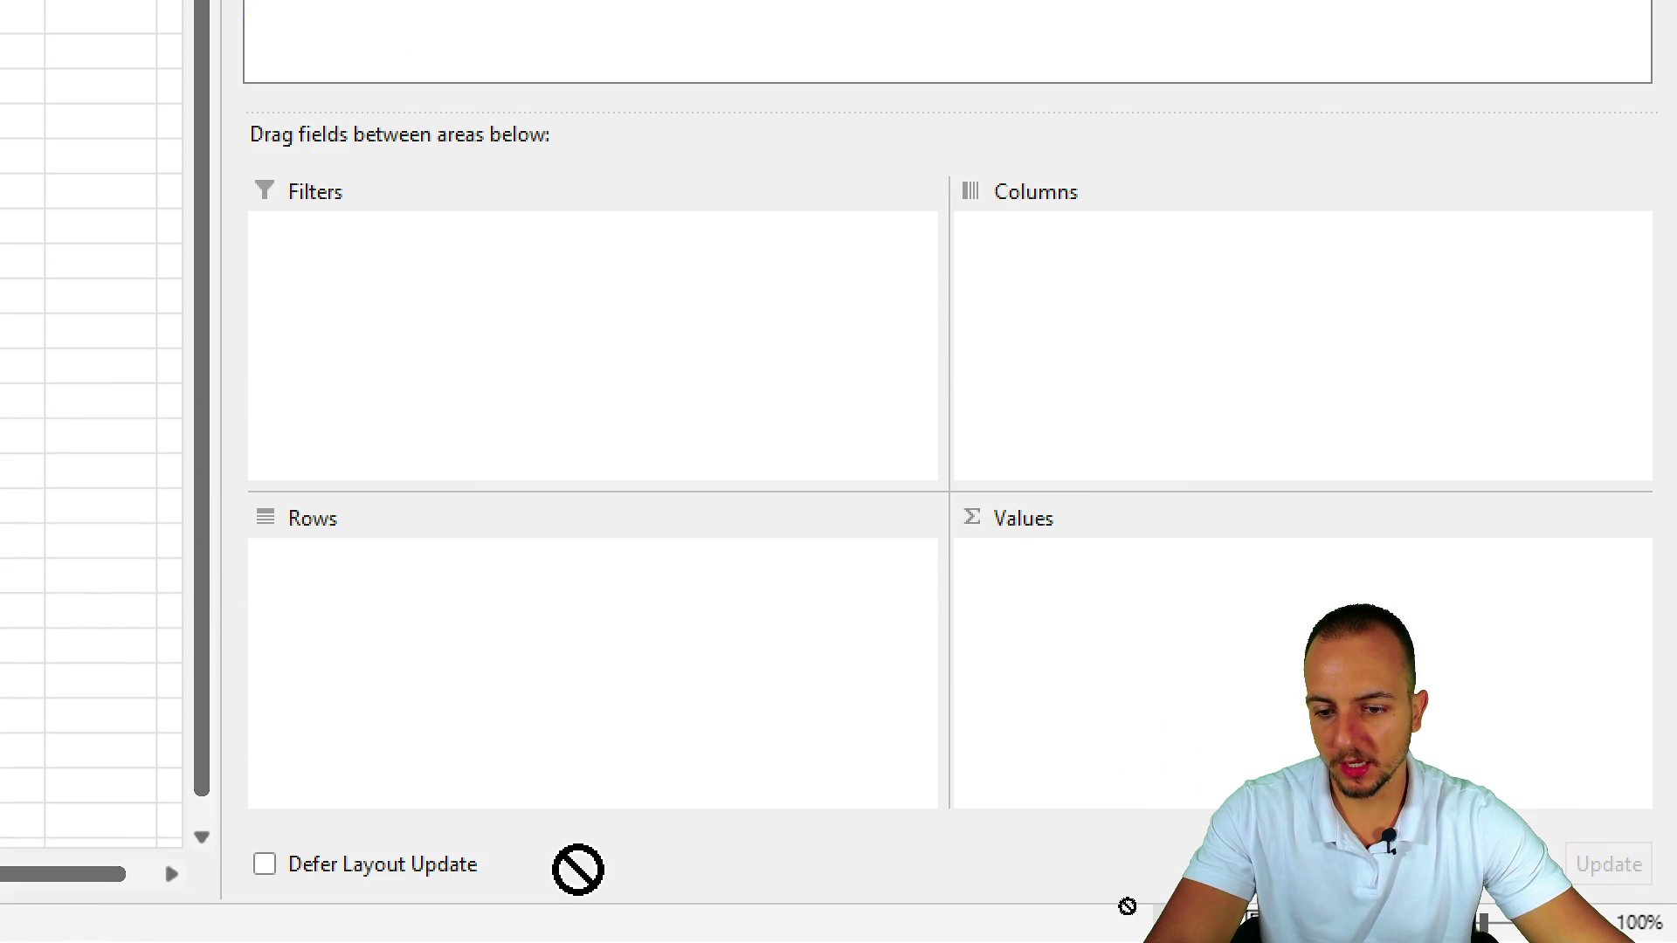
left_click_drag(578, 870, 449, 674)
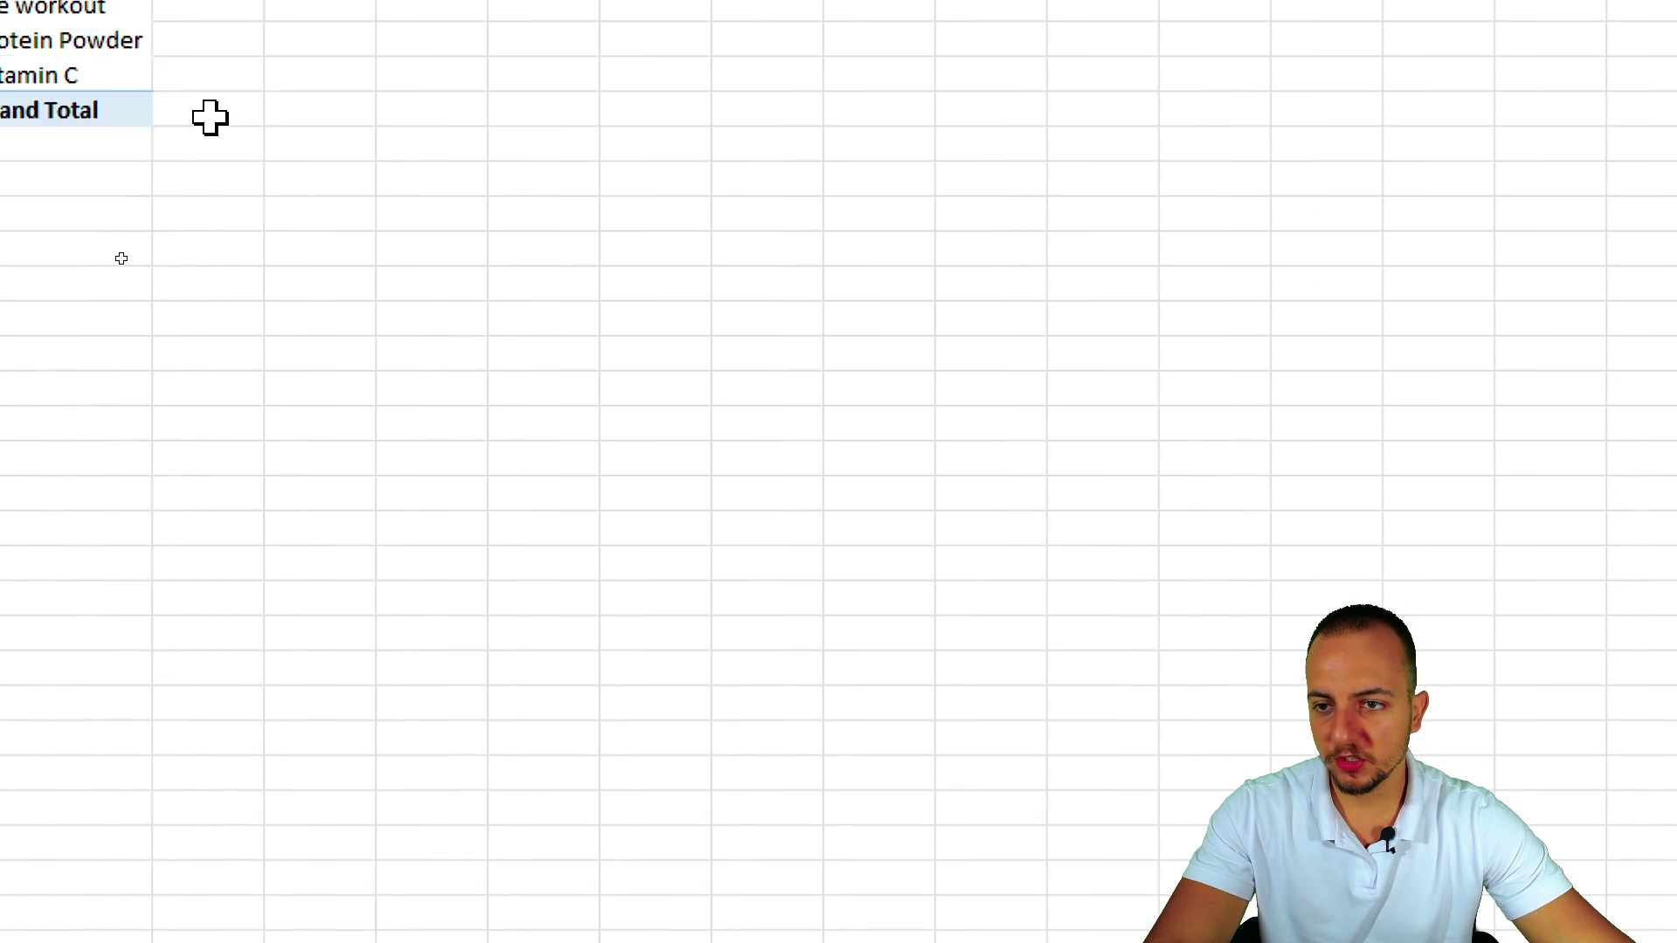
key("ctrl+2")
left_click_drag(234, 257, 406, 206)
left_click_drag(298, 322, 452, 291)
left_click_drag(246, 397, 409, 358)
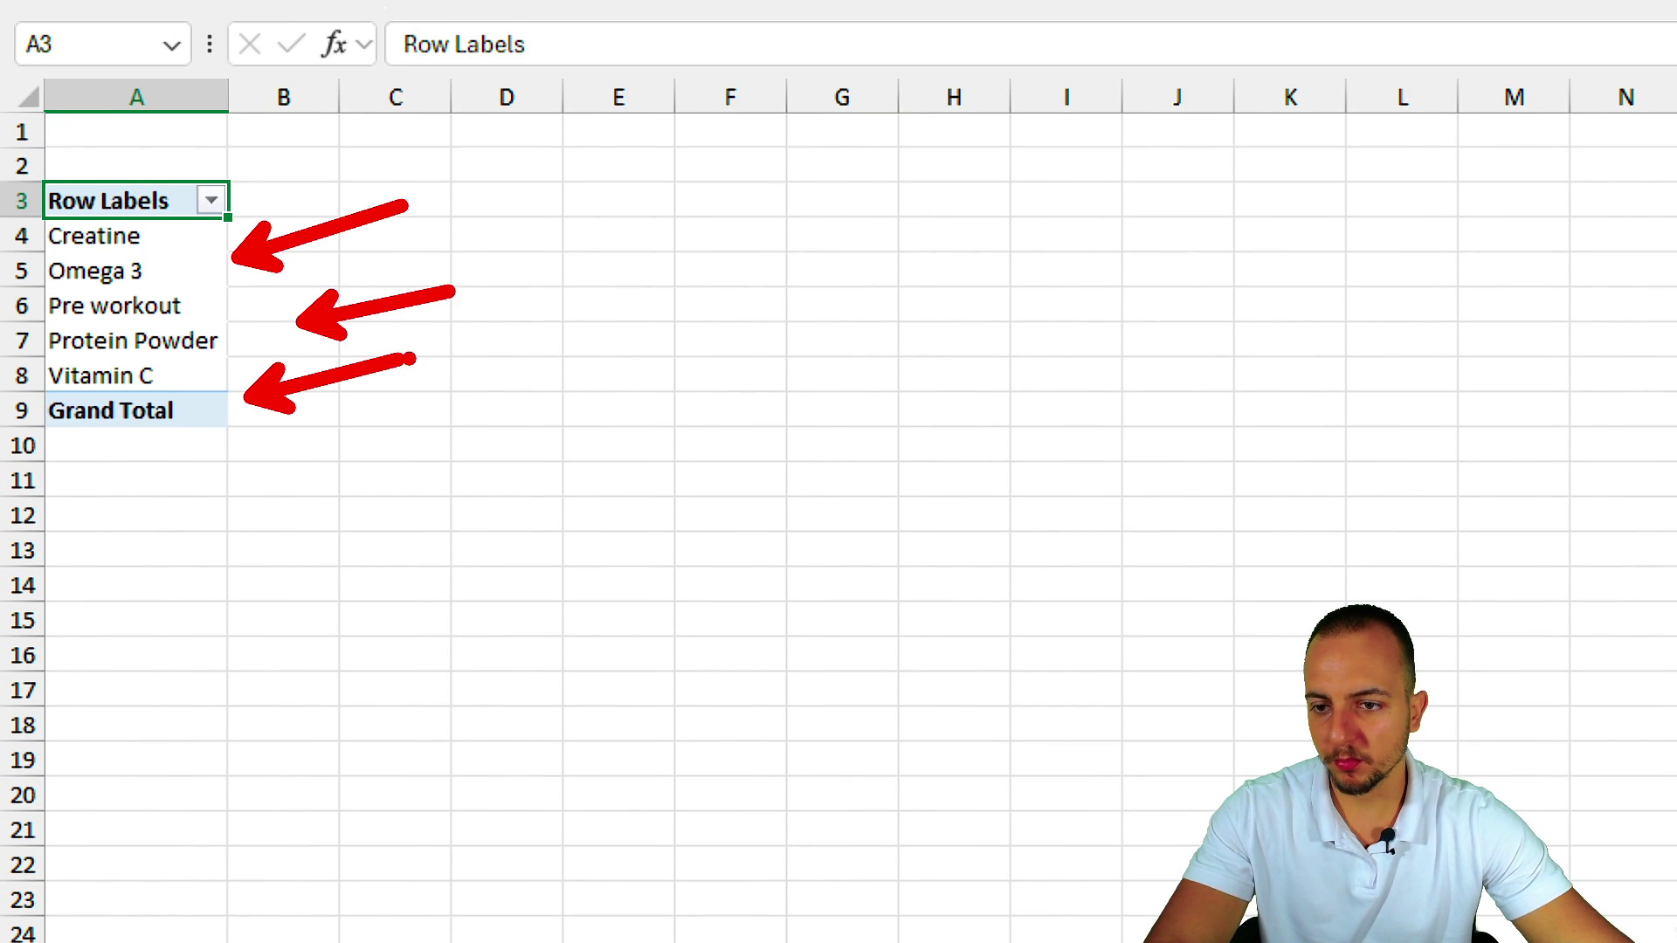
key("Escape")
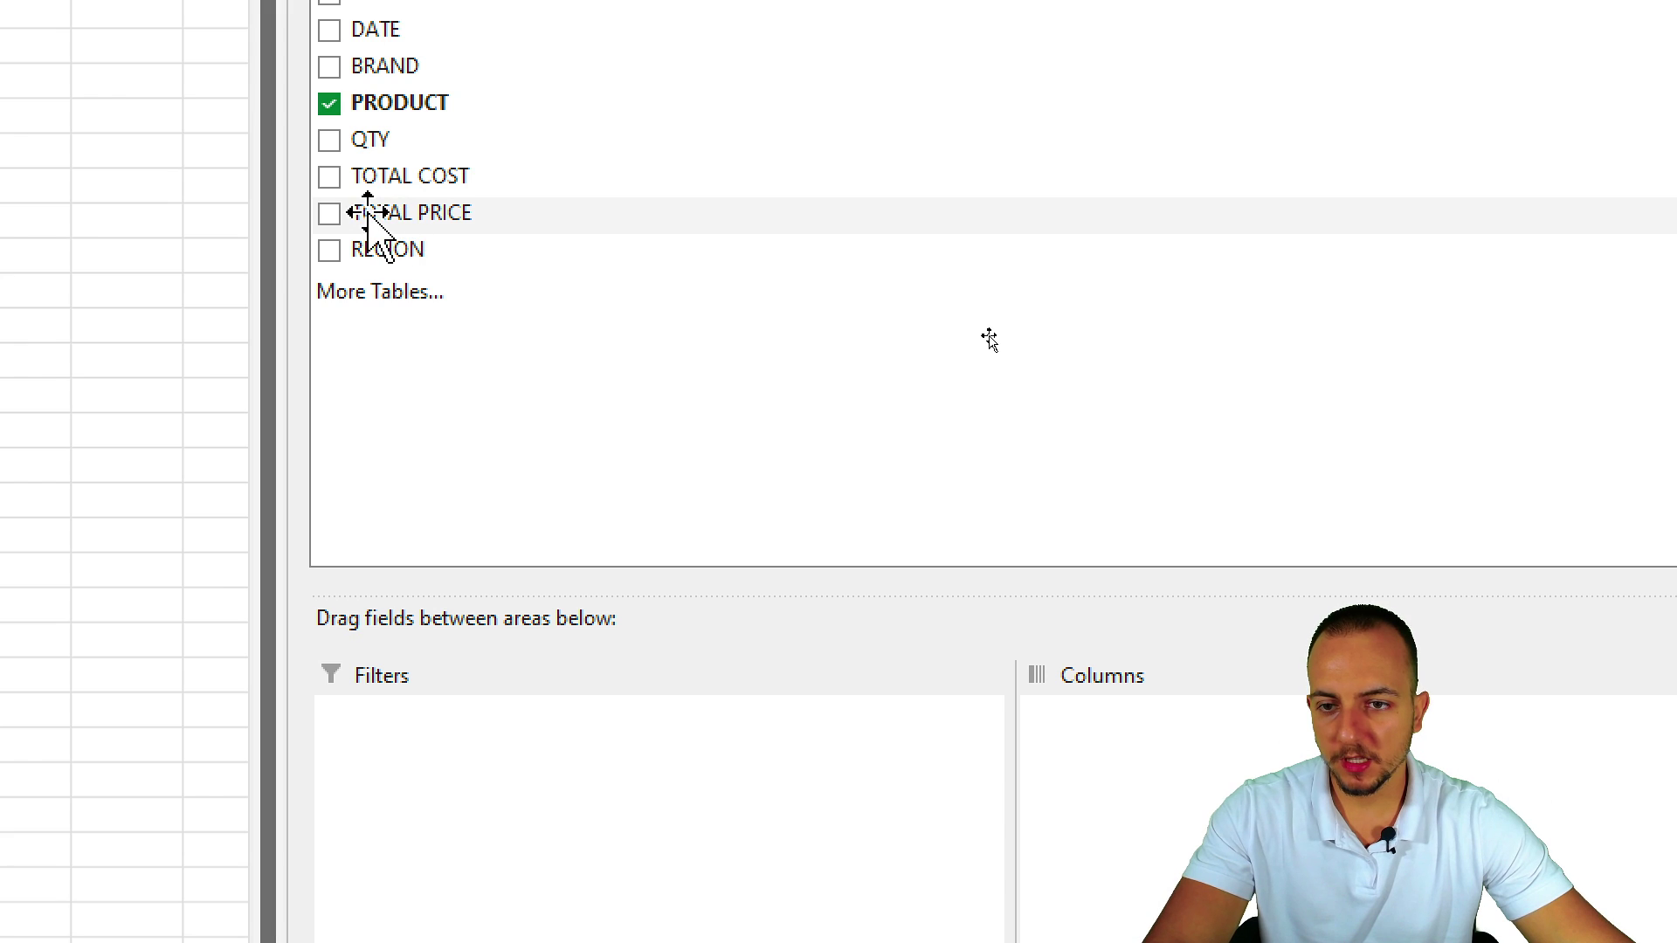
Step: Add Sum of TOTAL PRICE and Sum of TOTAL COST to the pivot values
left_click_drag(367, 213, 1057, 612)
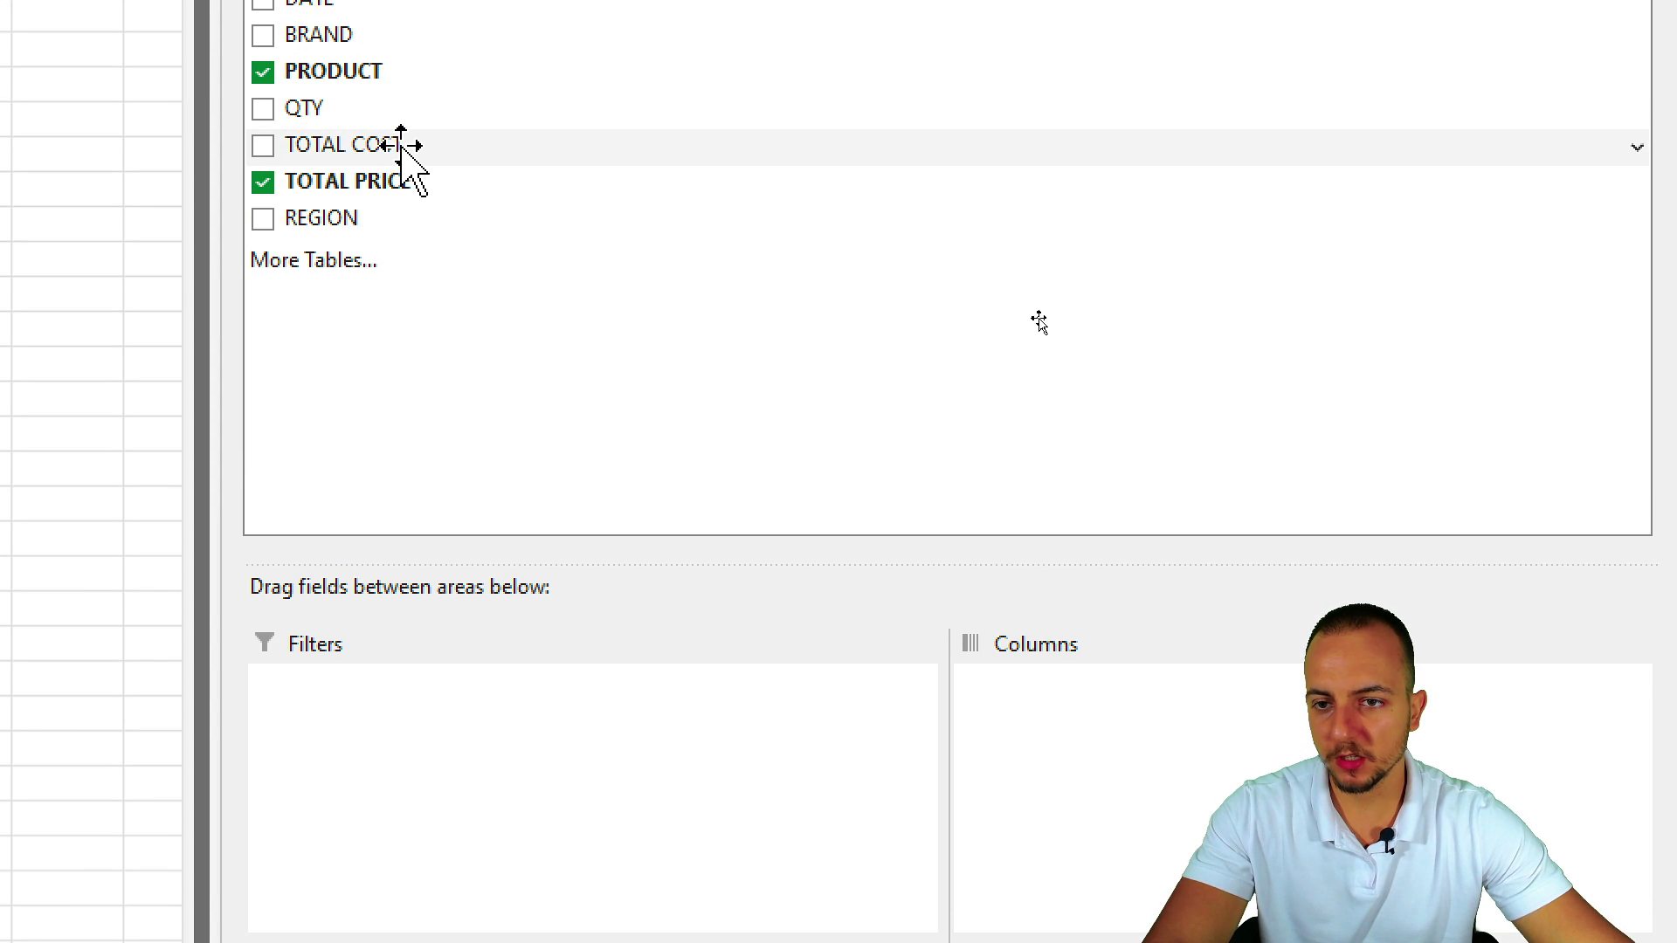
left_click_drag(349, 148, 1164, 504)
left_click_drag(1118, 712, 1098, 720)
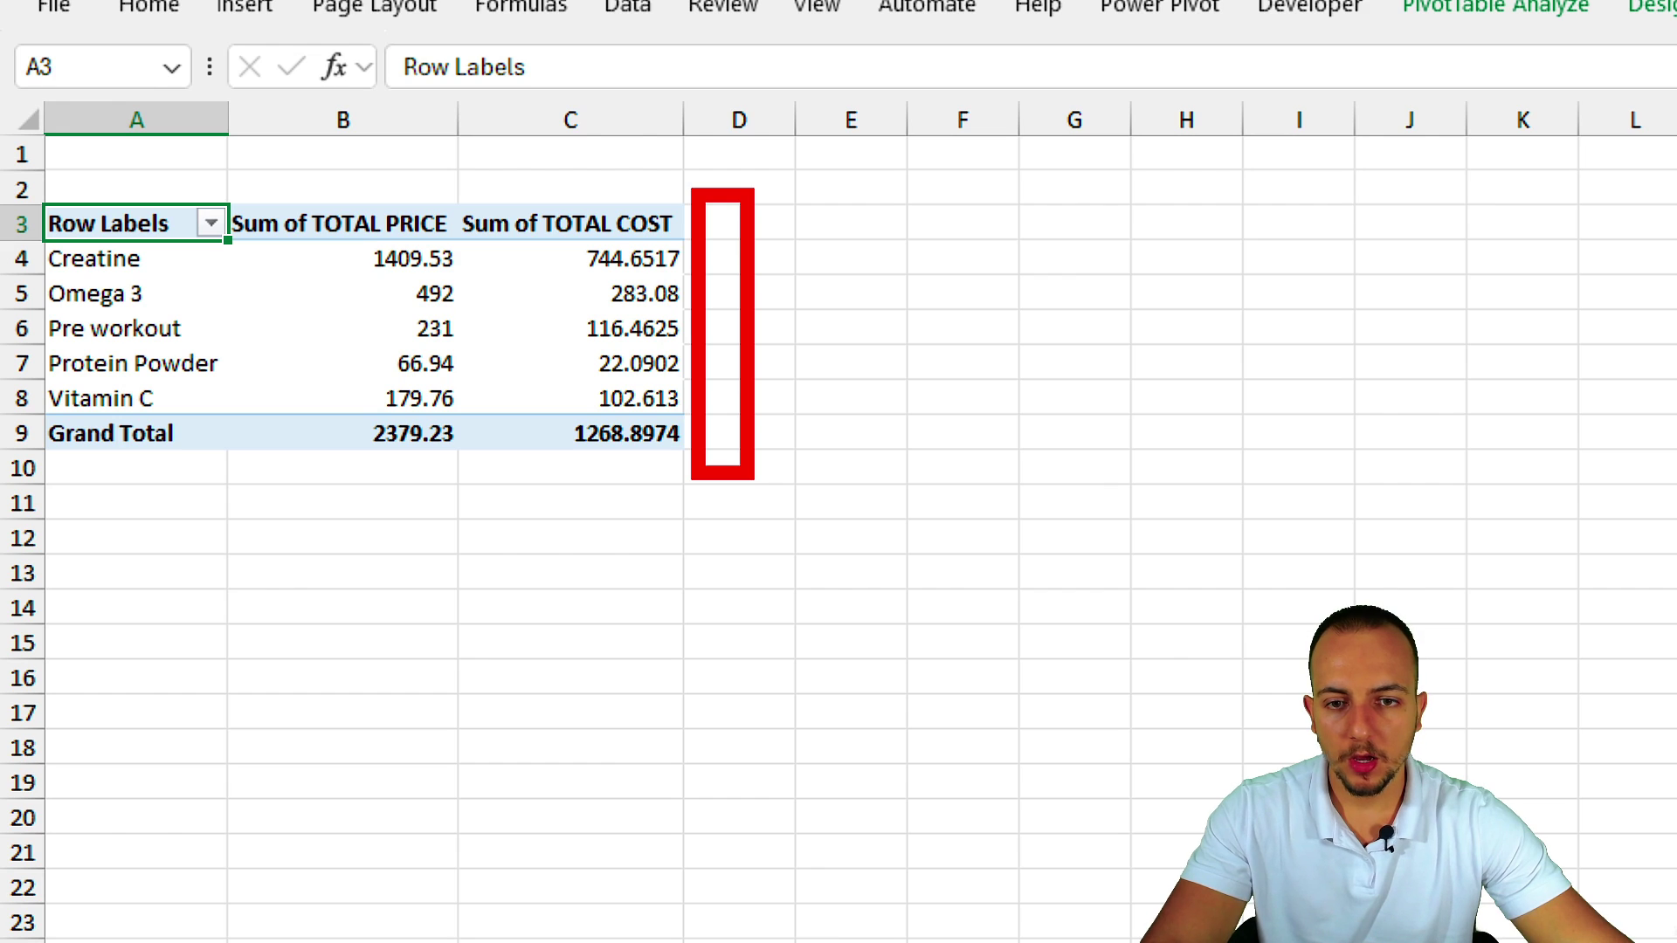
left_click(728, 229)
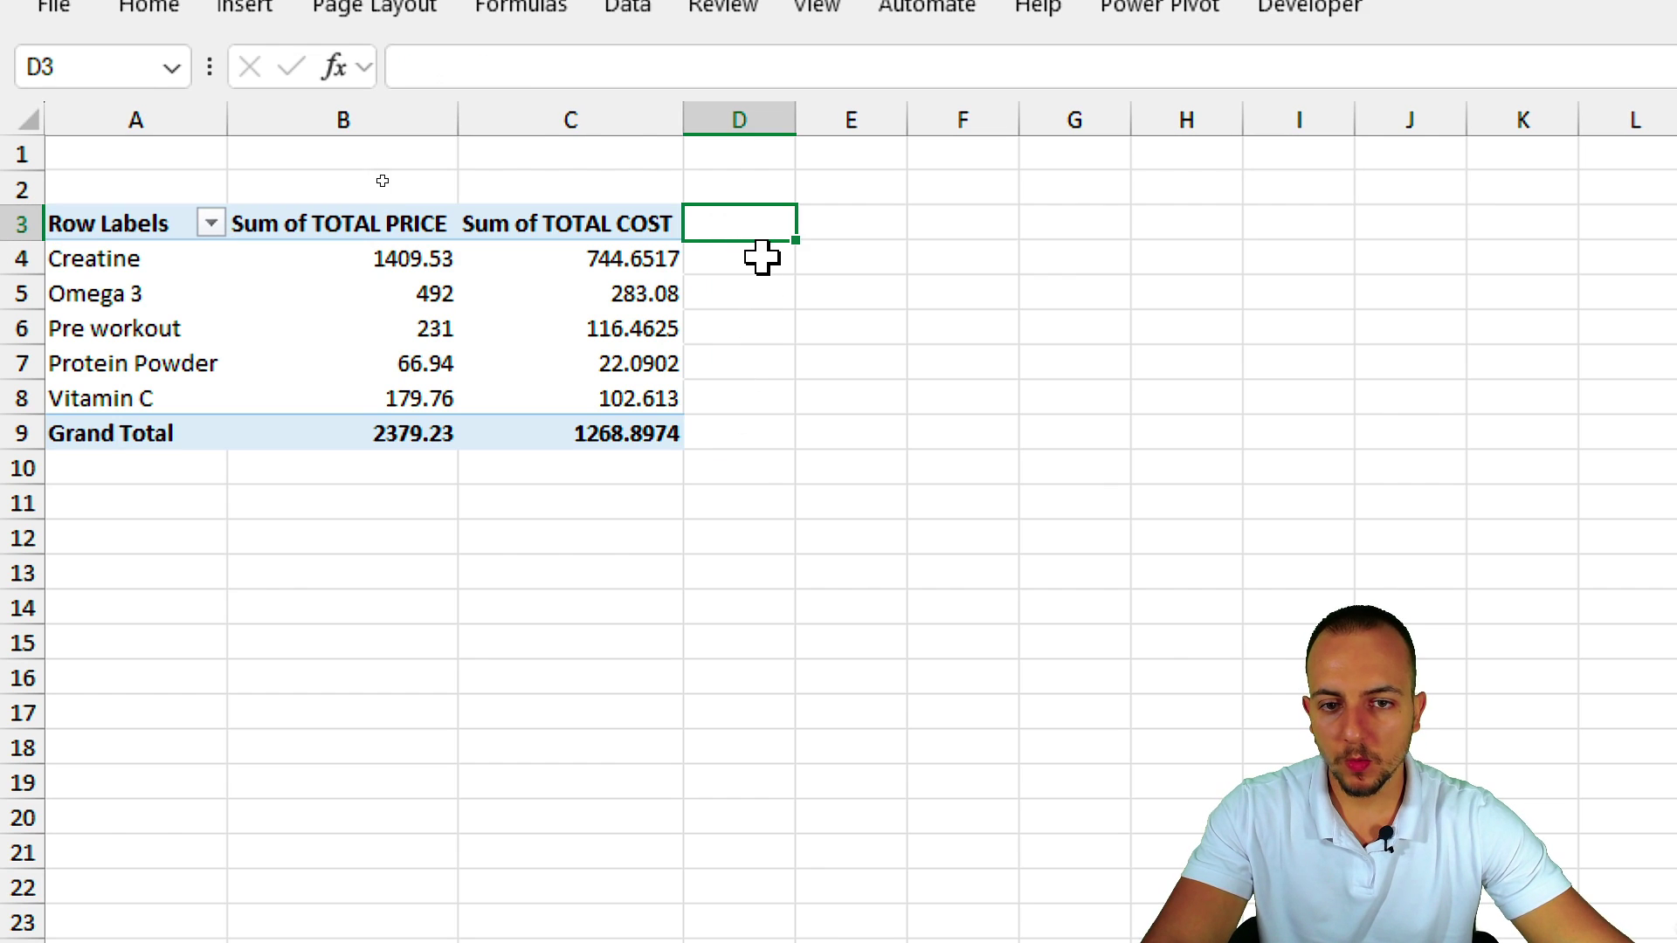
left_click_drag(725, 214, 745, 431)
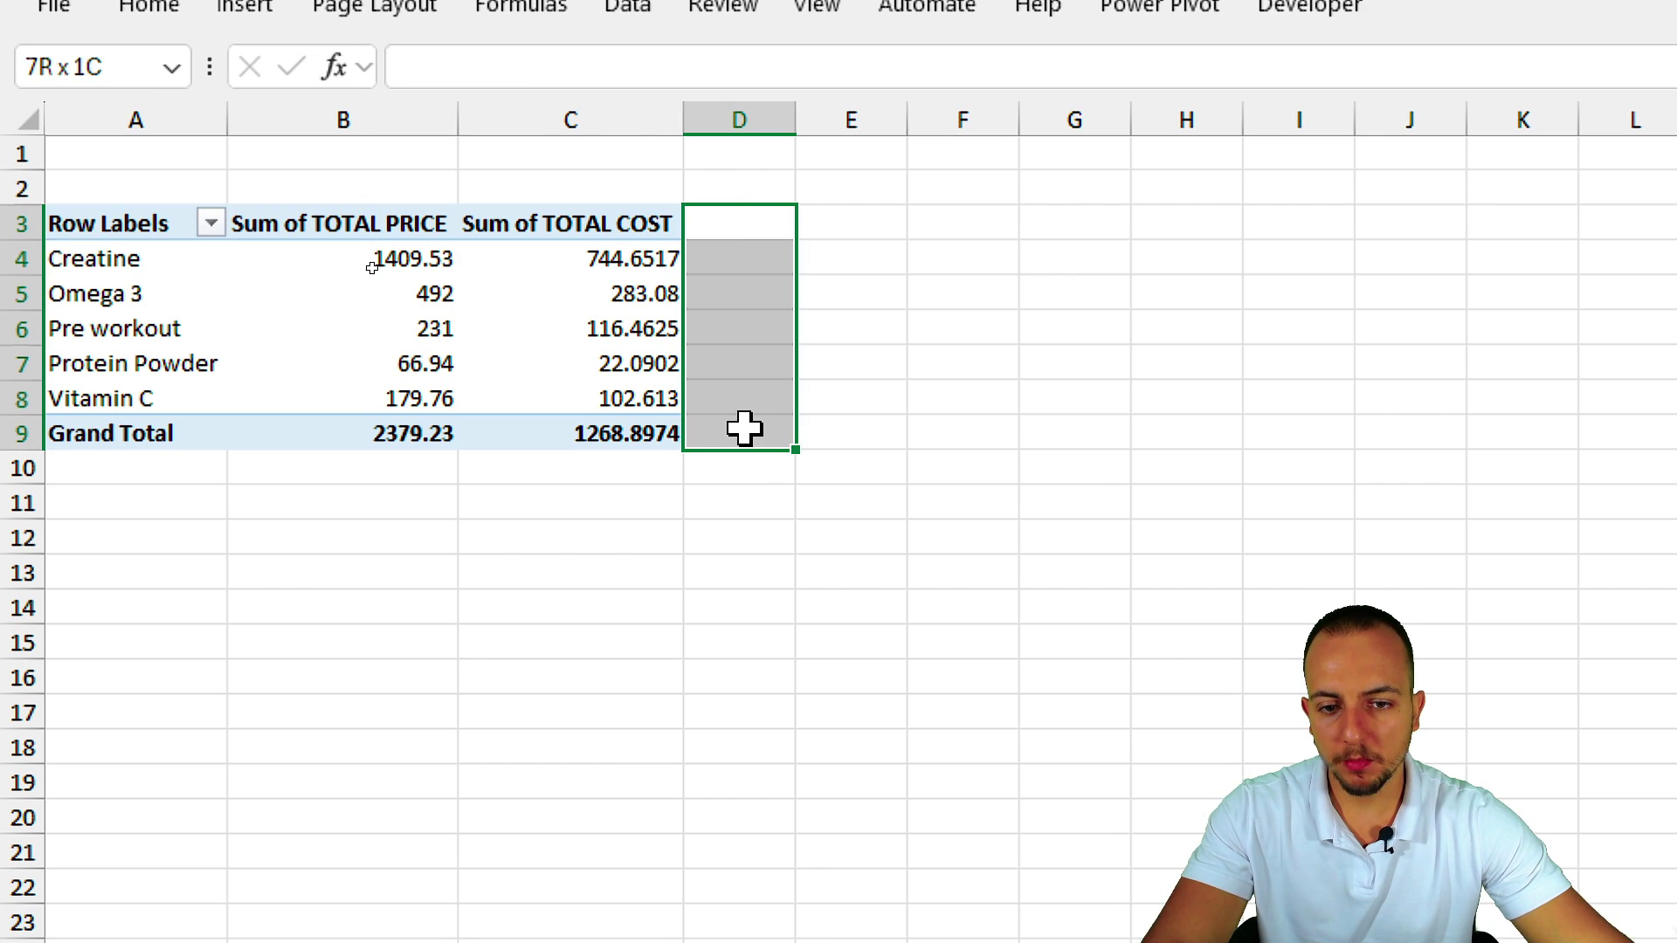
left_click(744, 231)
left_click(541, 319)
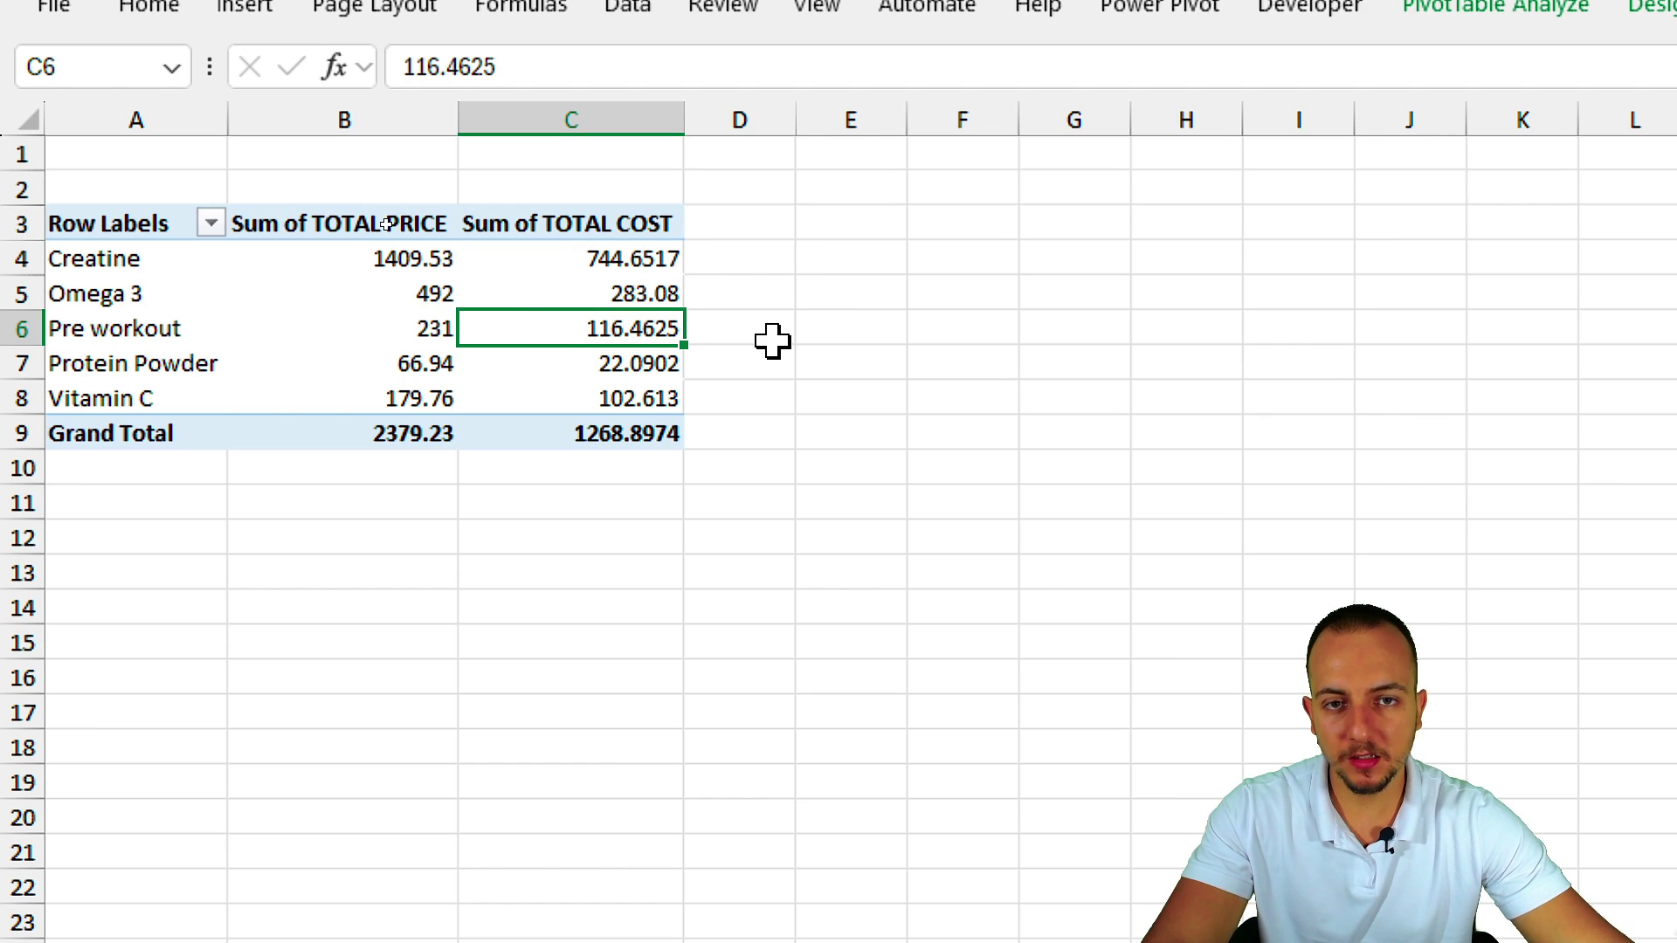
mouse_move(301, 293)
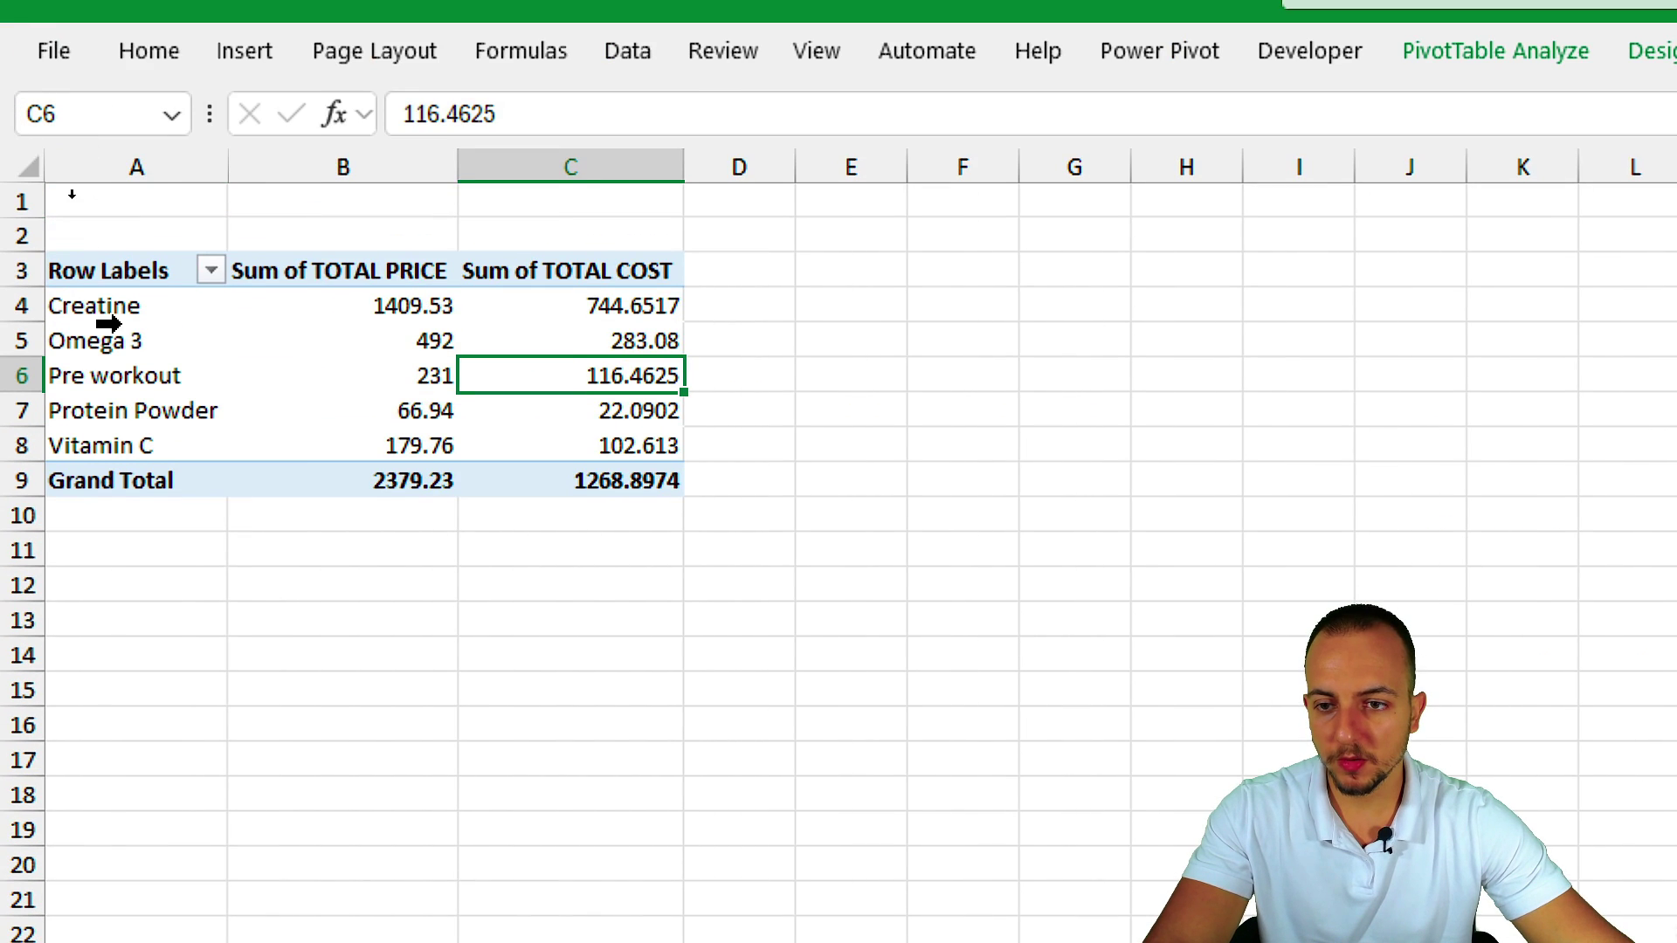
Step: Start a new calculated field from PivotTable Analyze > Fields, Items & Sets
left_click(367, 382)
left_click(657, 381)
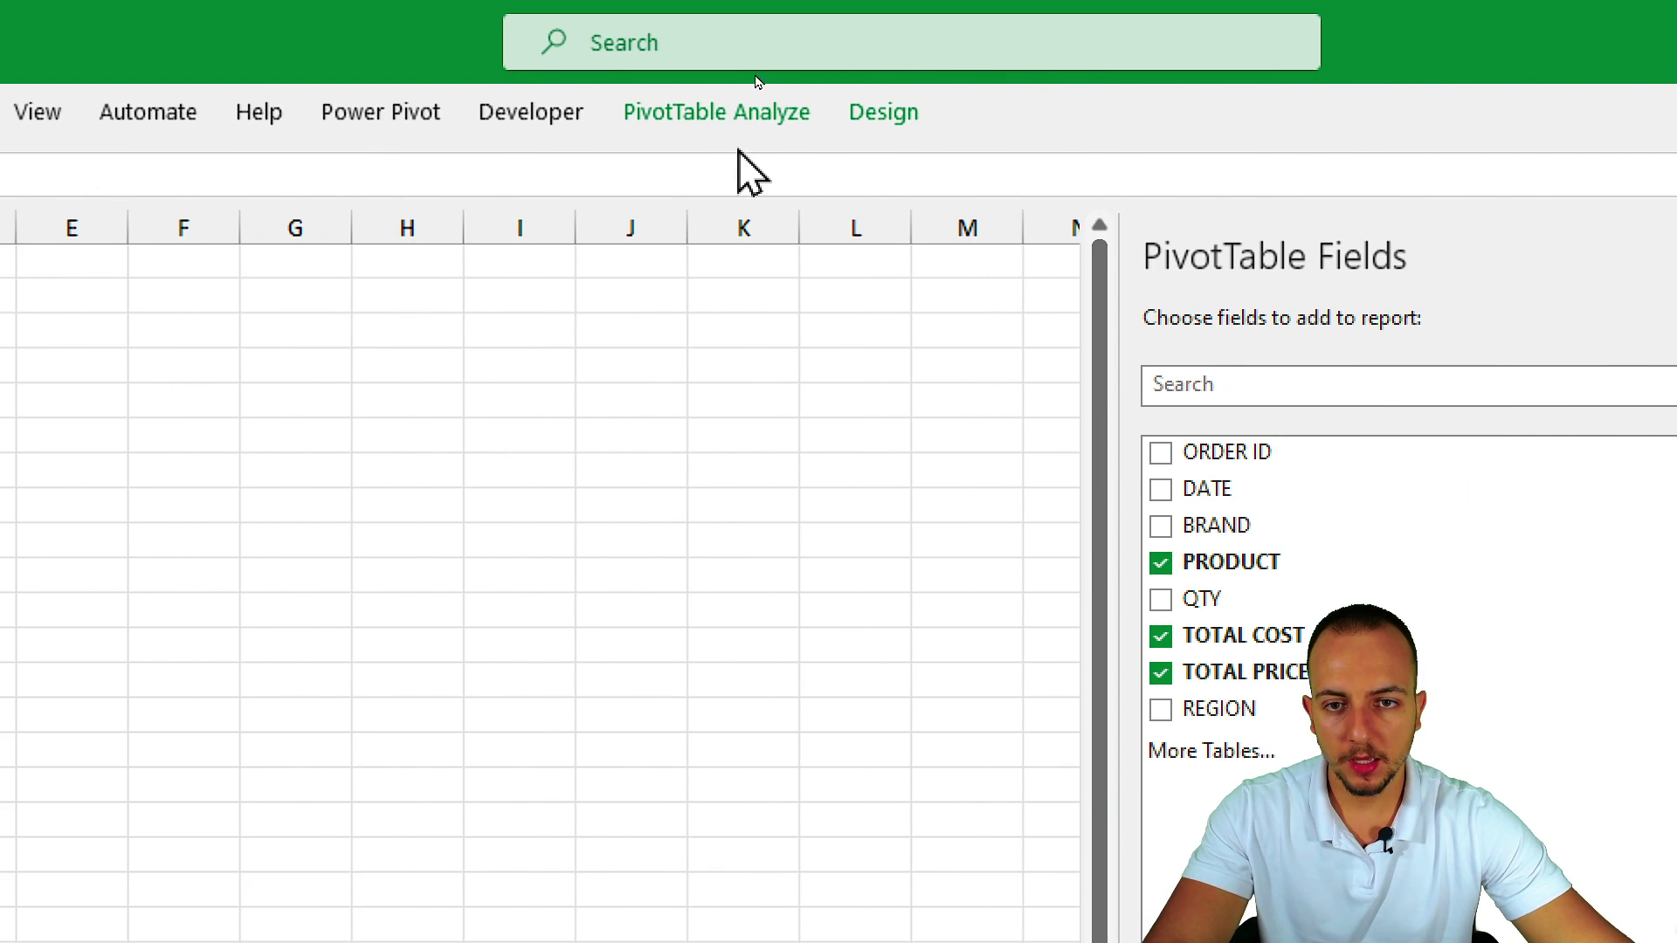
left_click(716, 112)
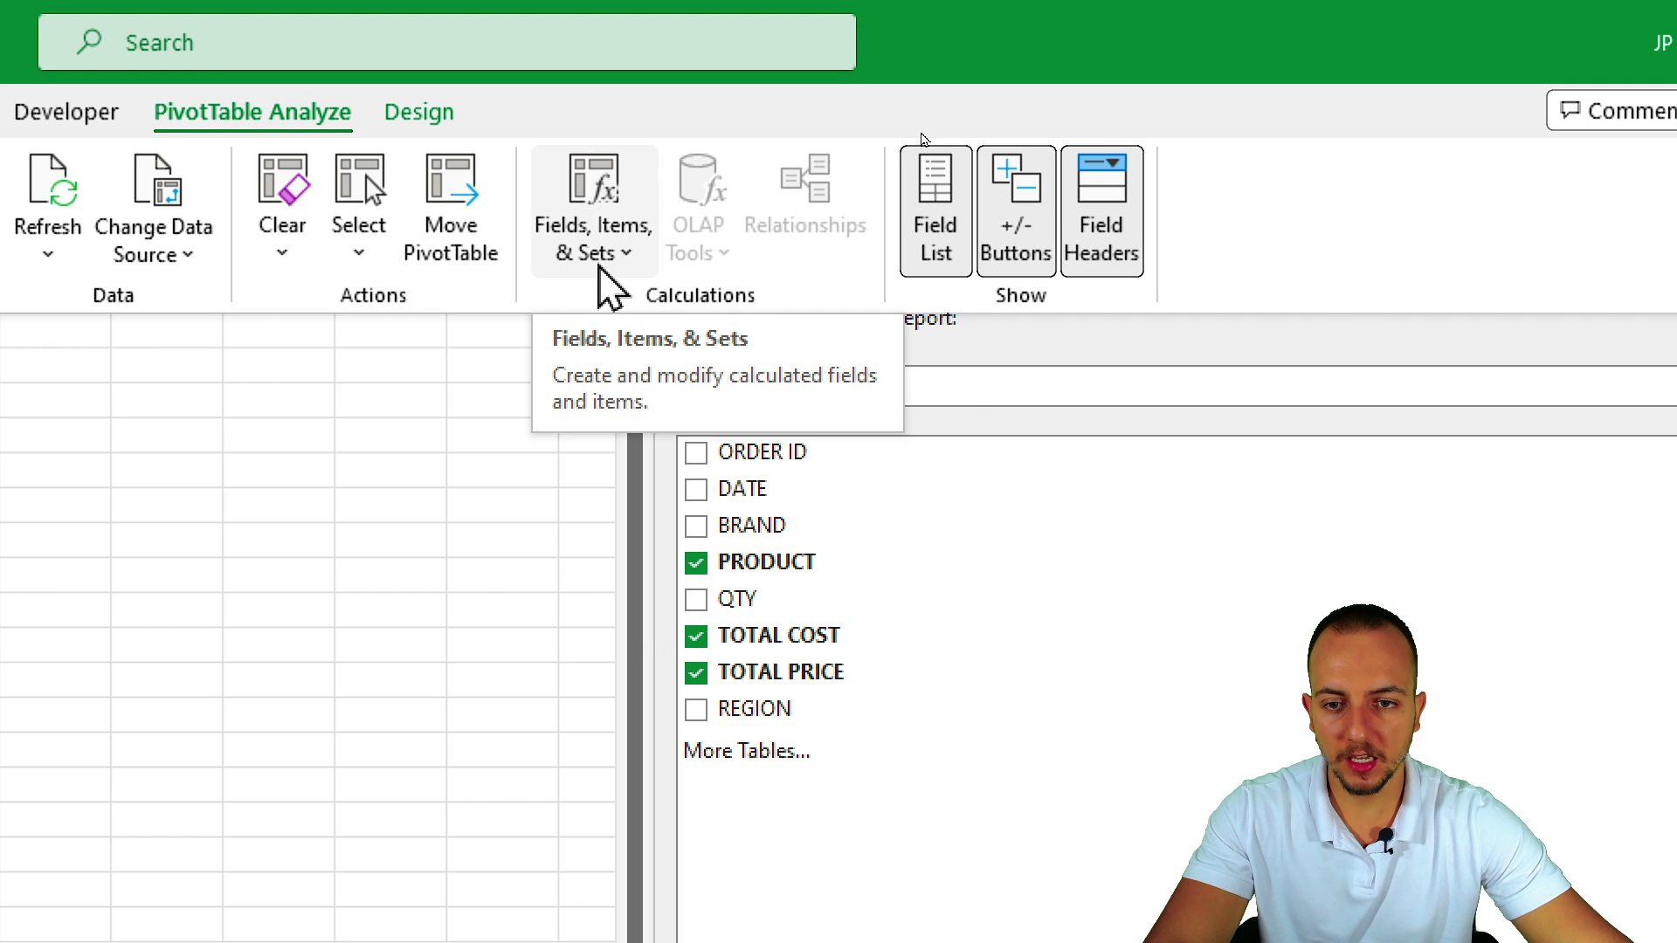
left_click(600, 262)
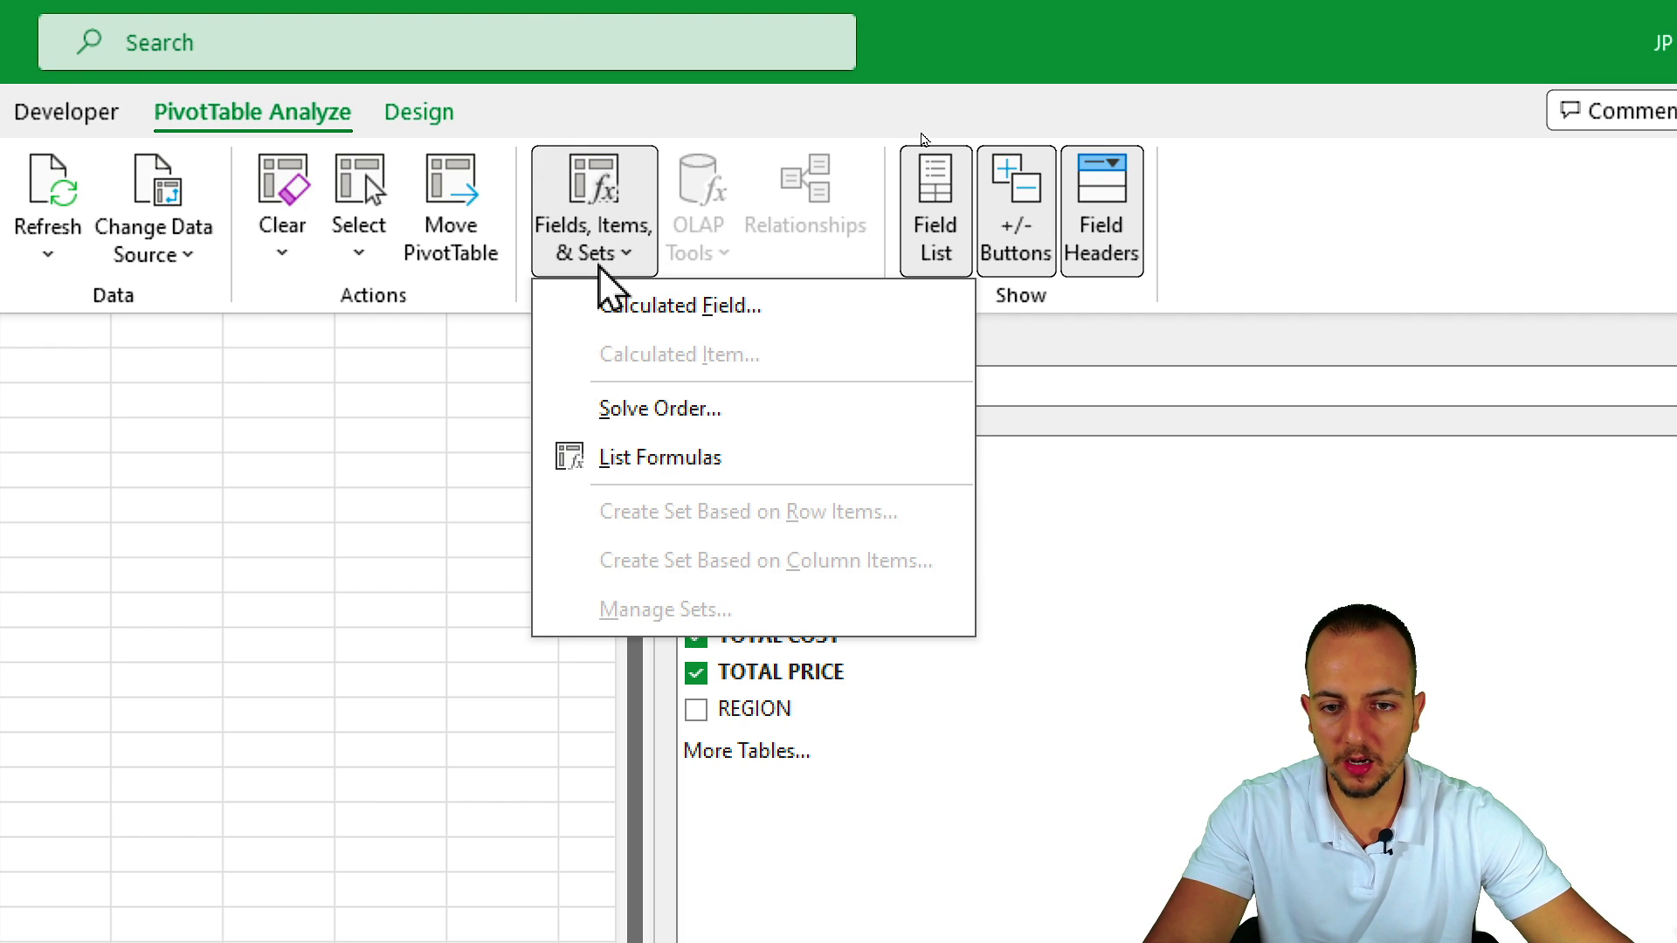
left_click(670, 318)
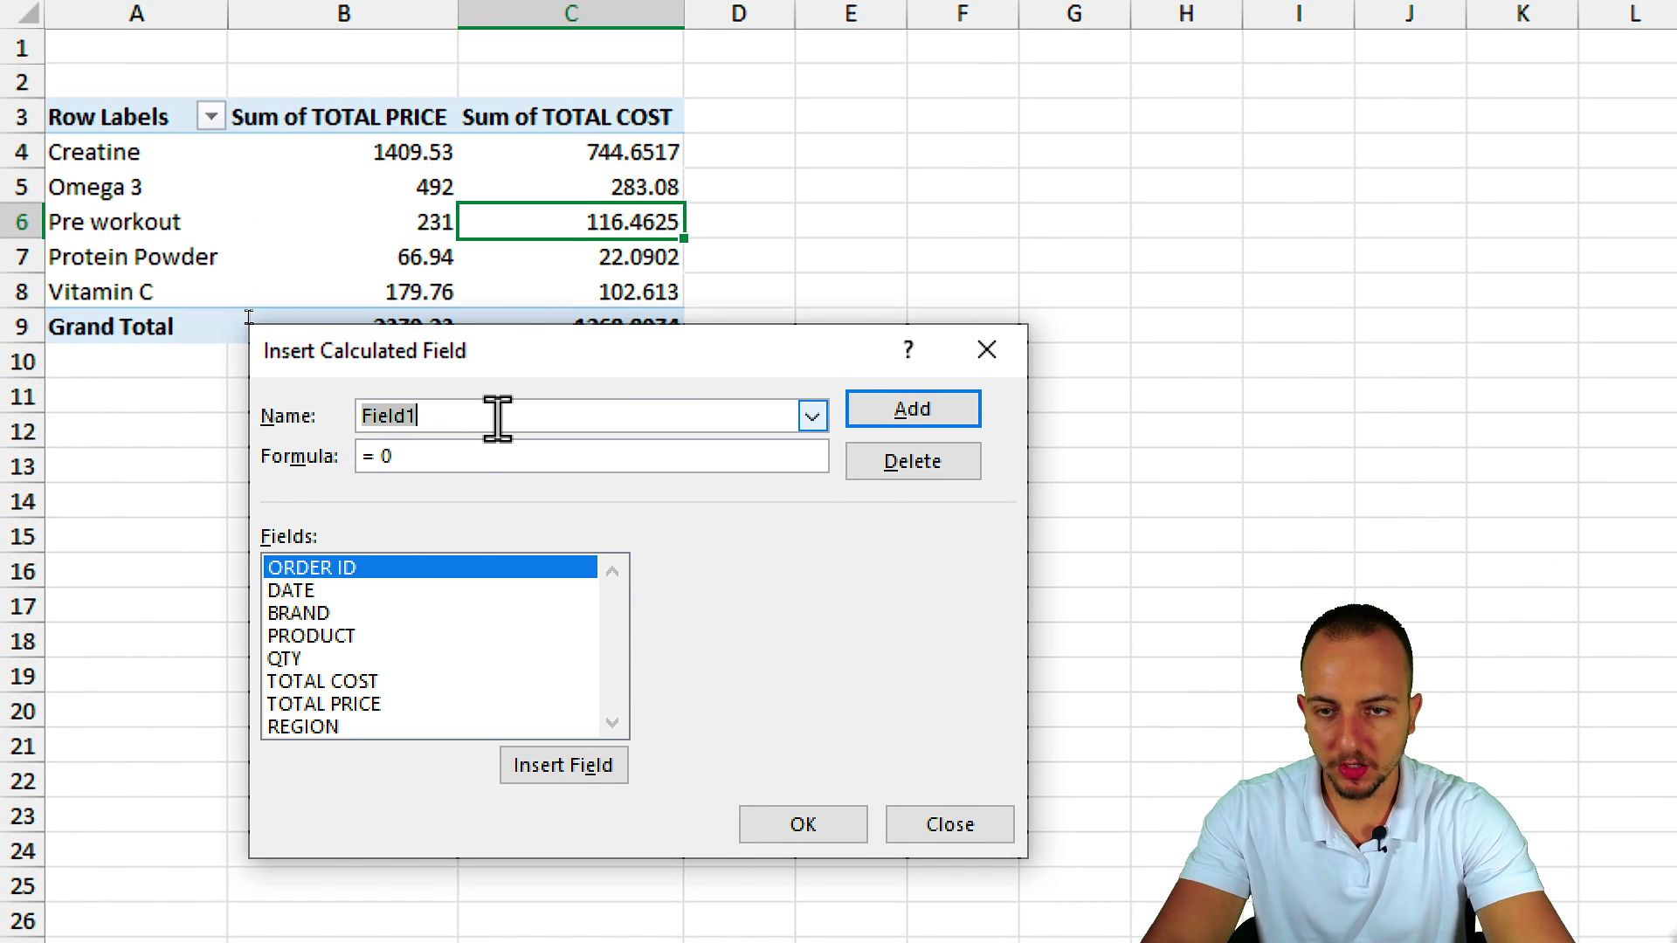
Step: Define calculated field PROFIT as 'TOTAL PRICE' - 'TOTAL COST' and confirm it
type("PROFIT")
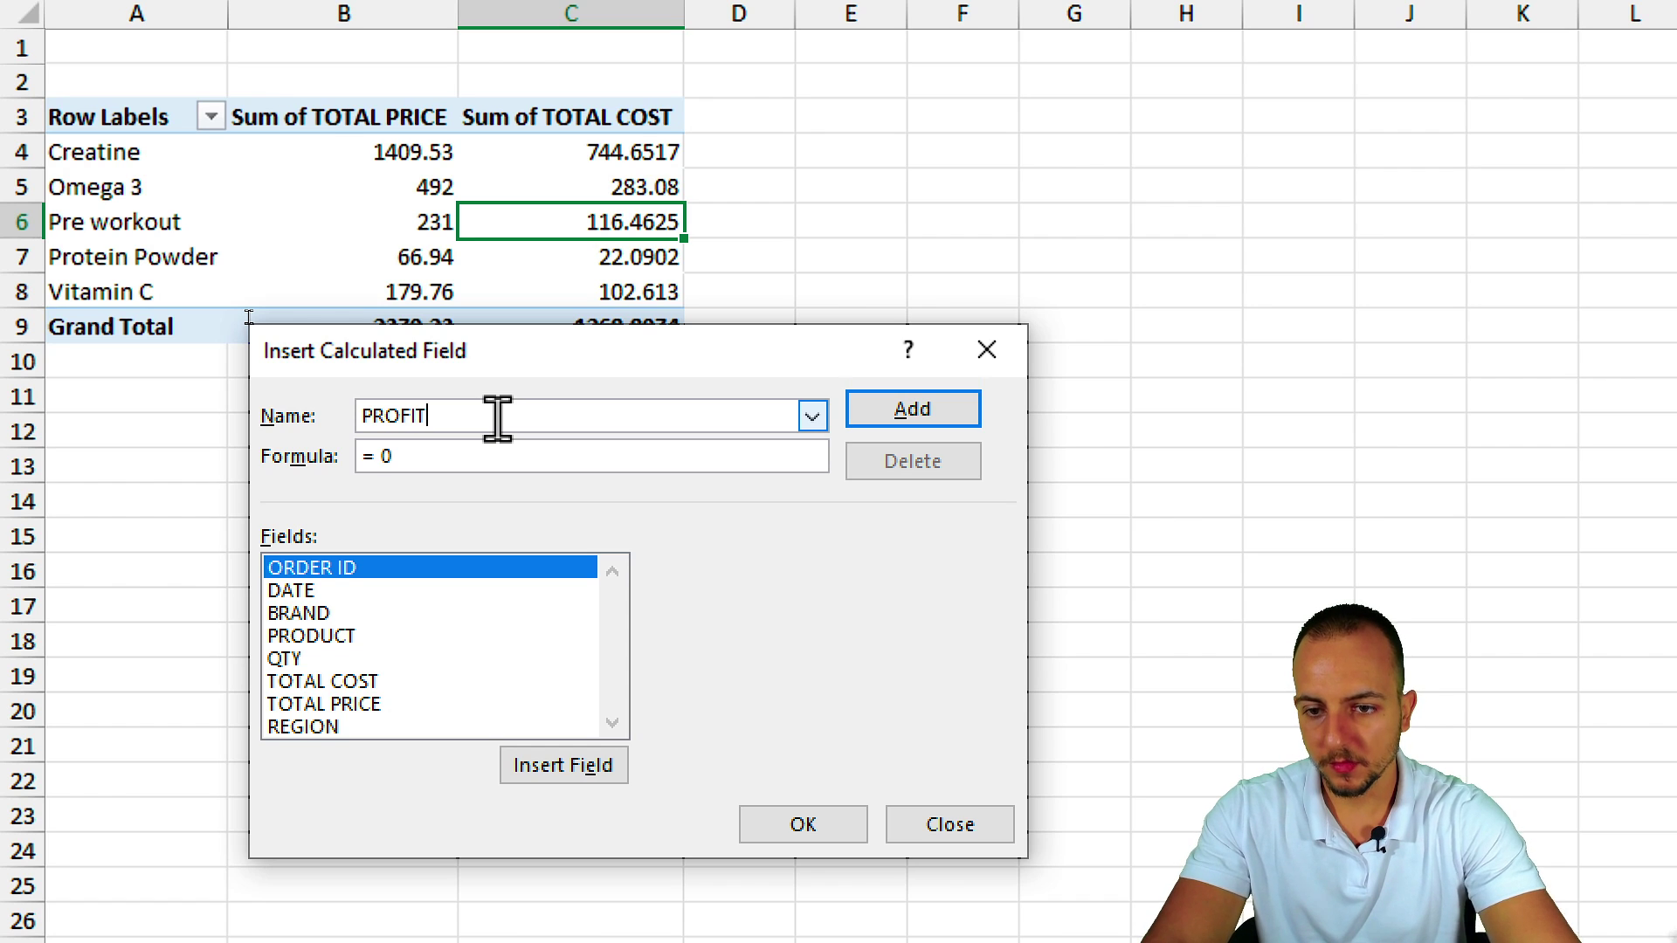
left_click_drag(423, 456, 363, 458)
left_click(423, 454)
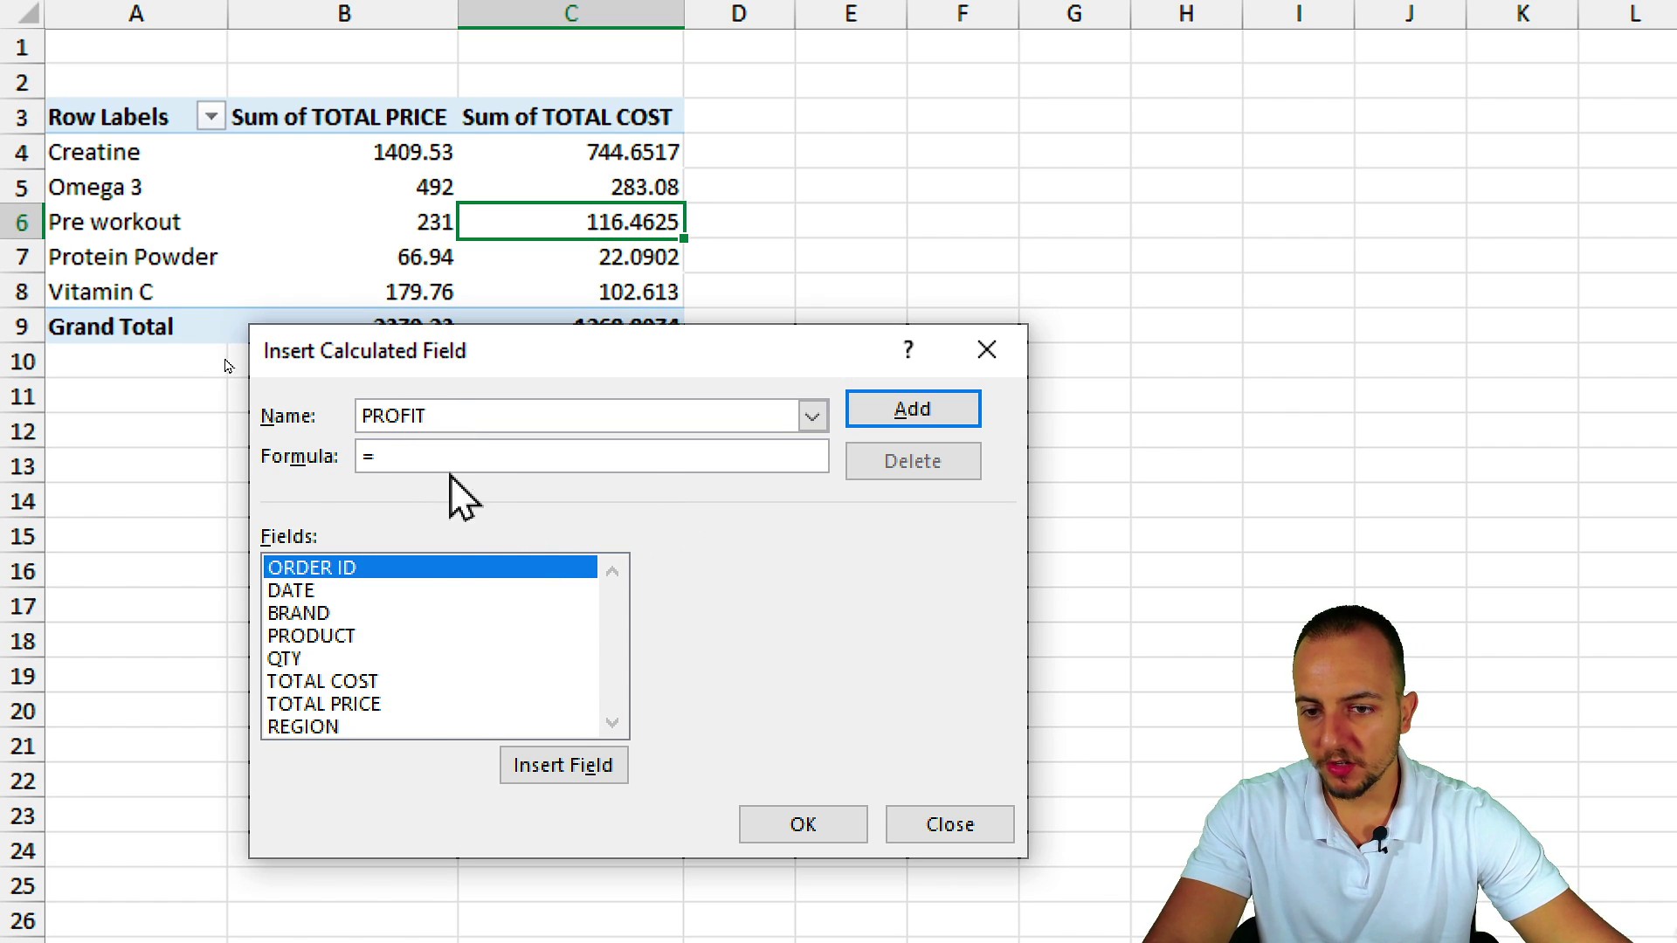
left_click(310, 695)
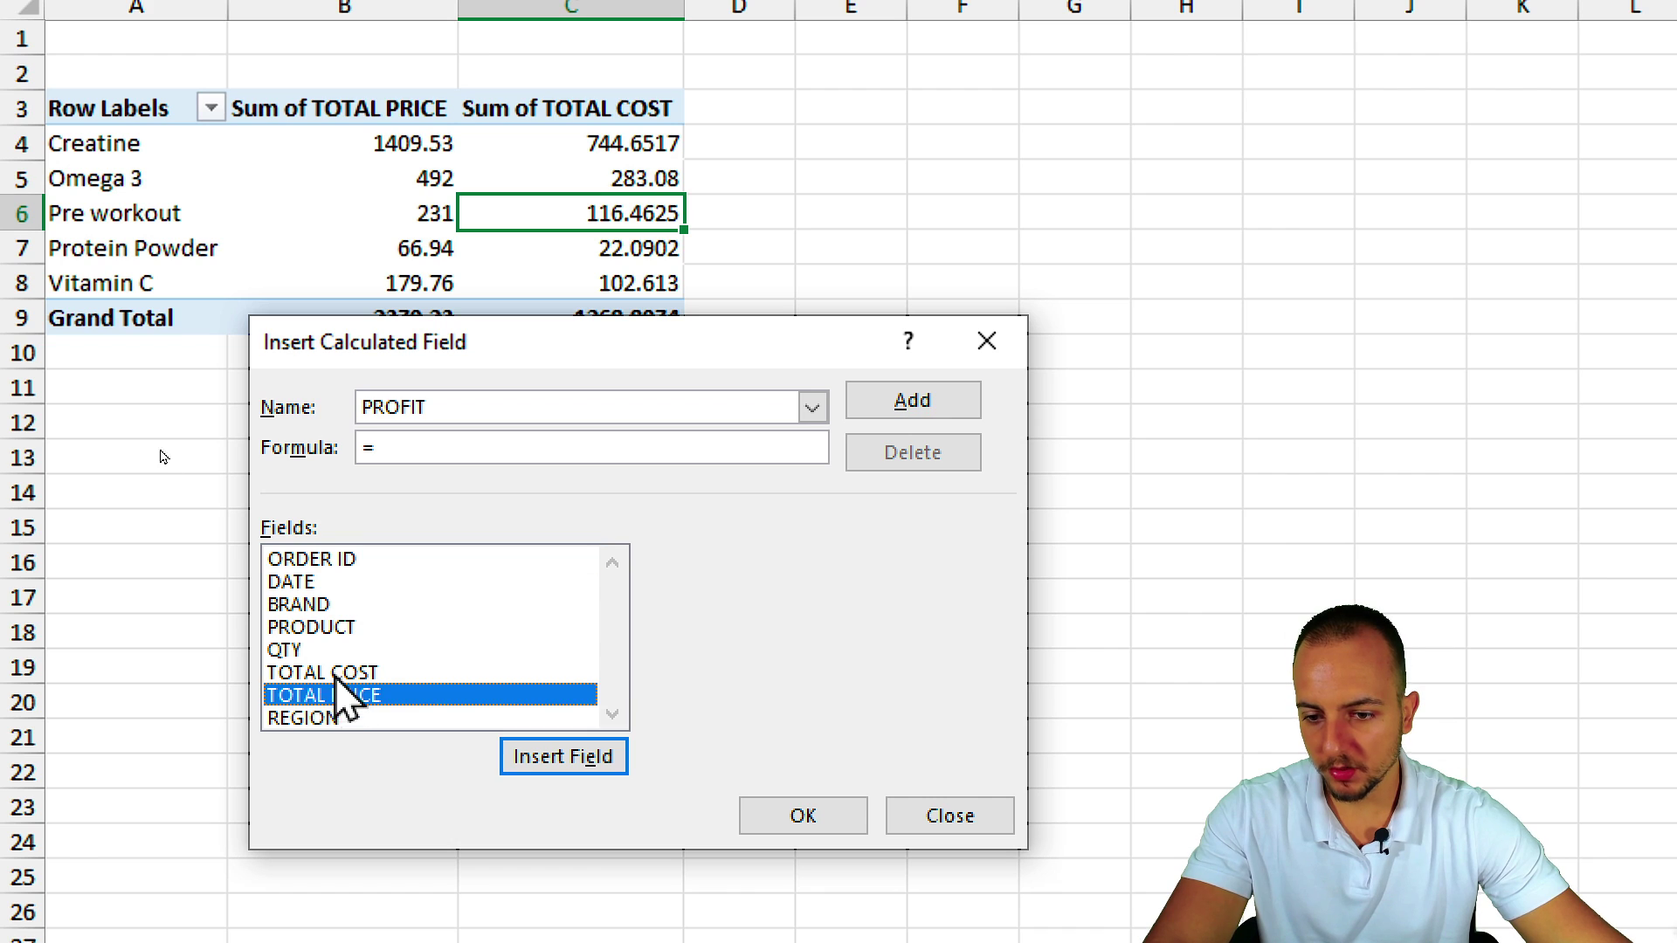
double_click(345, 696)
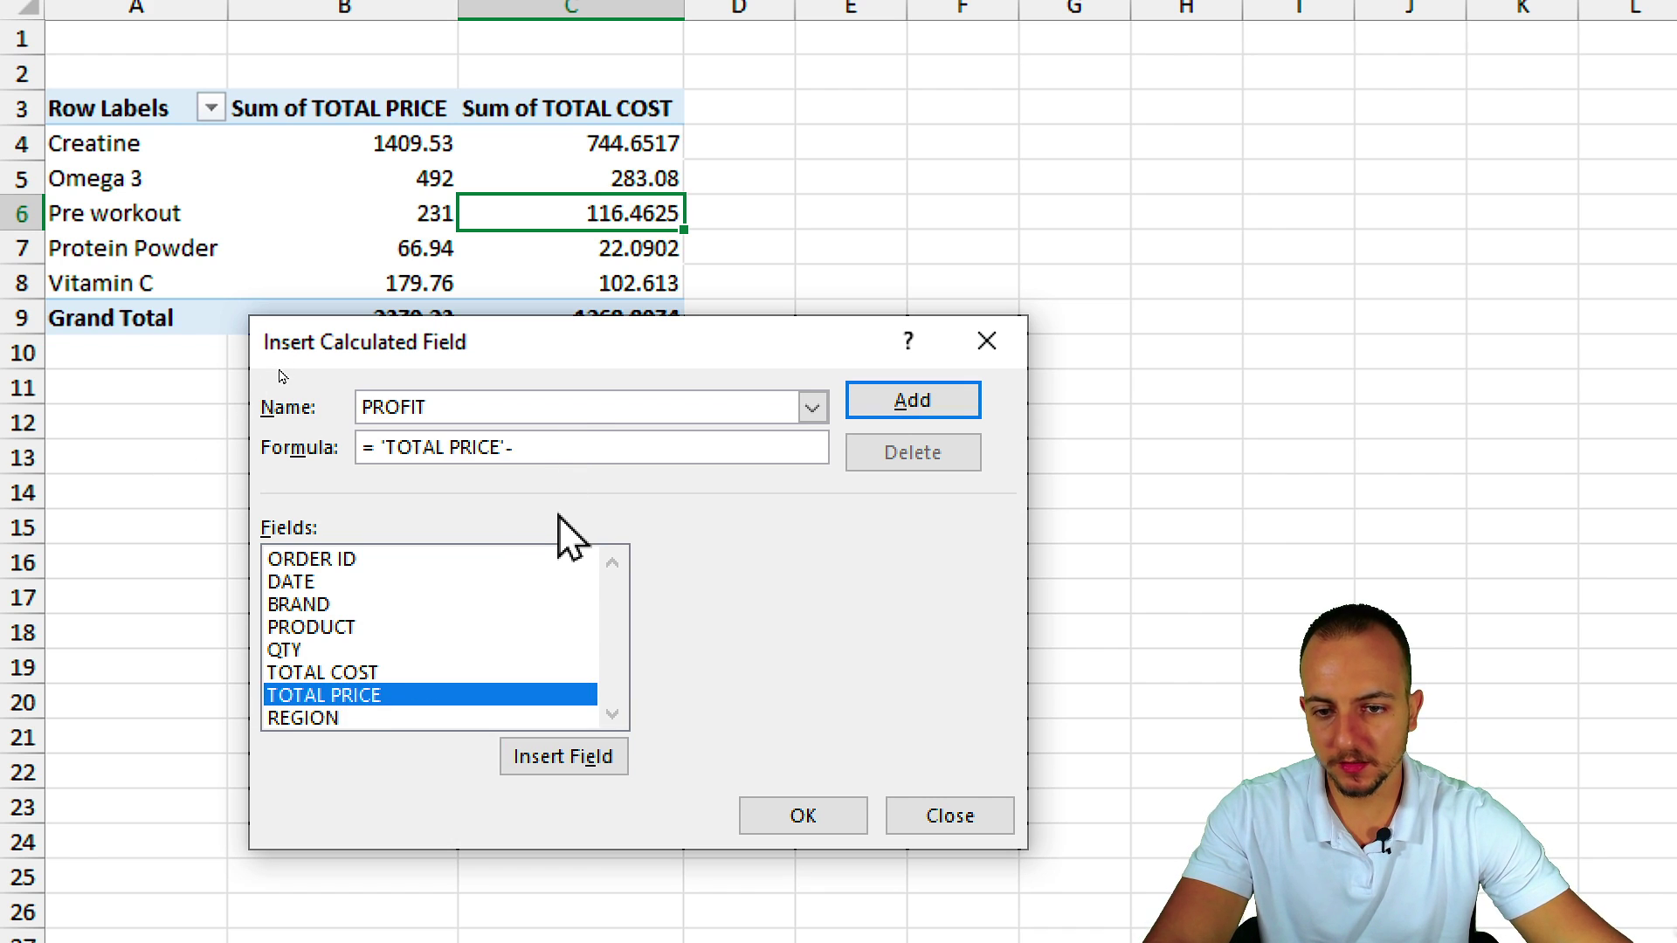
double_click(325, 675)
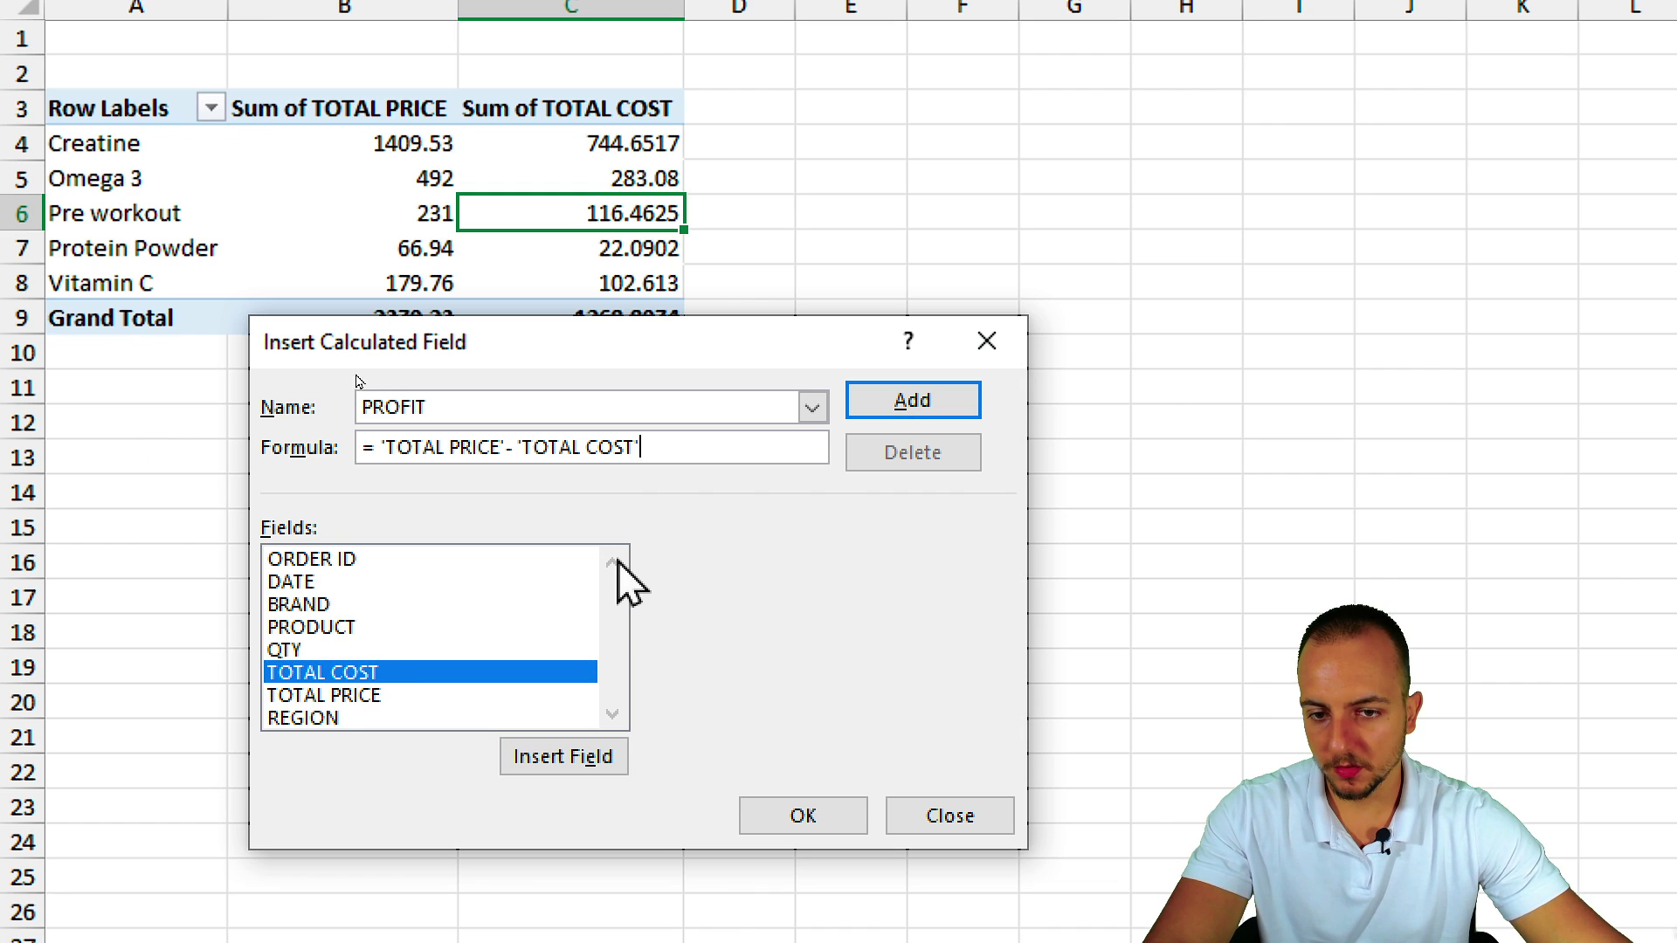
left_click_drag(427, 476, 441, 625)
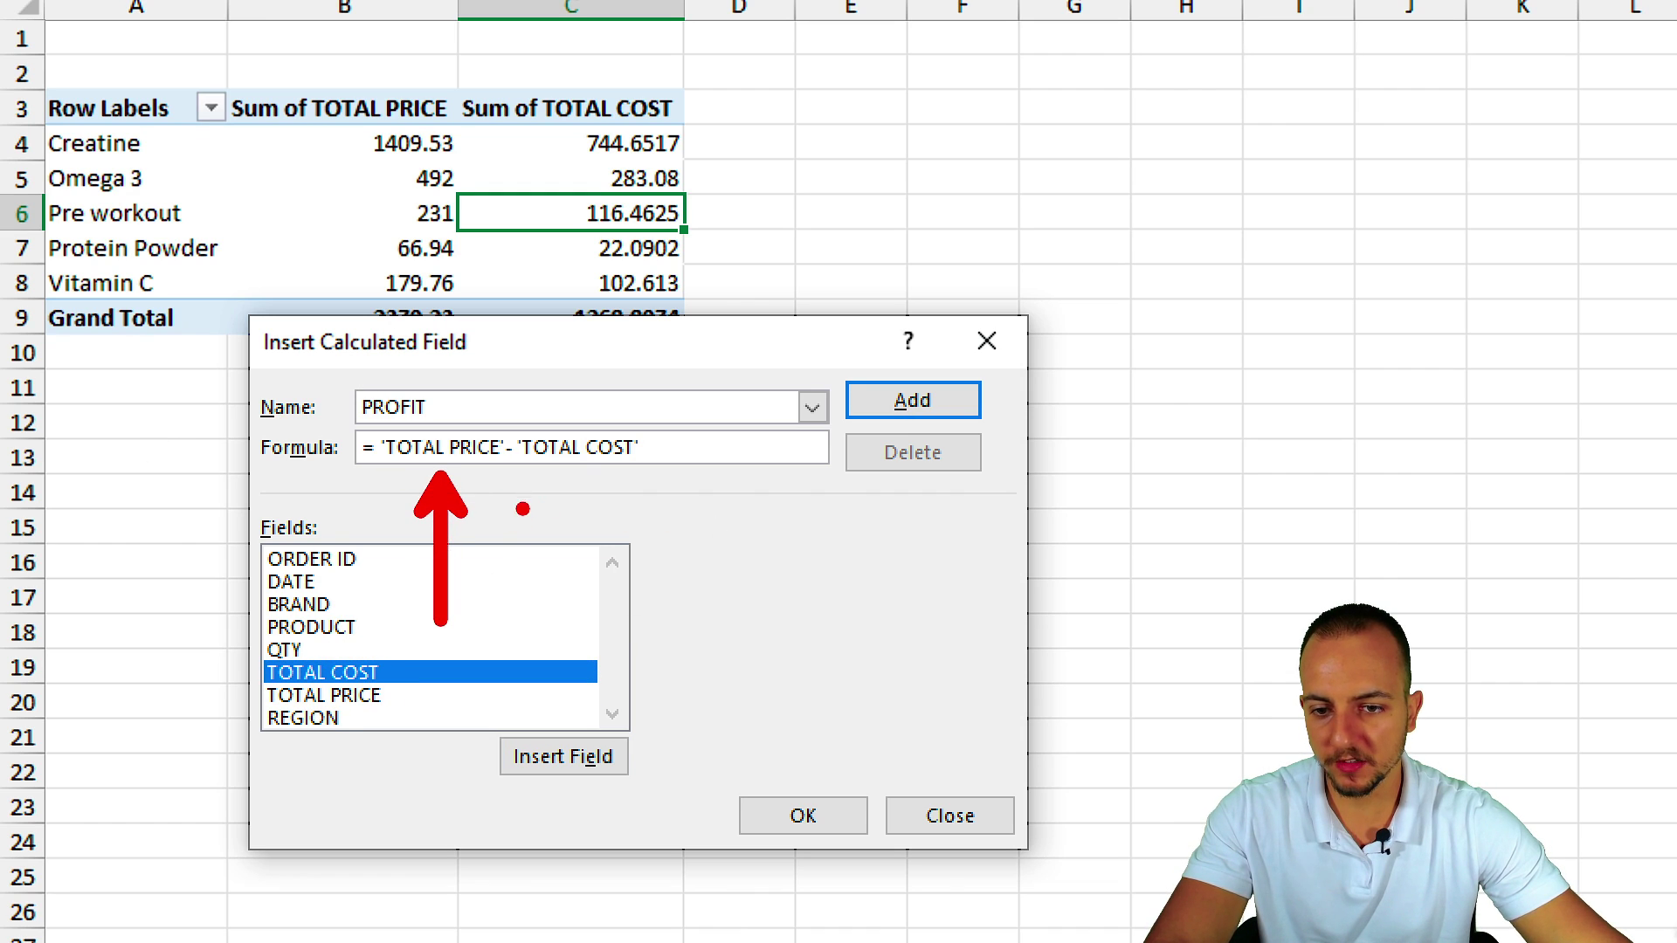
left_click_drag(587, 479, 594, 629)
key("Escape")
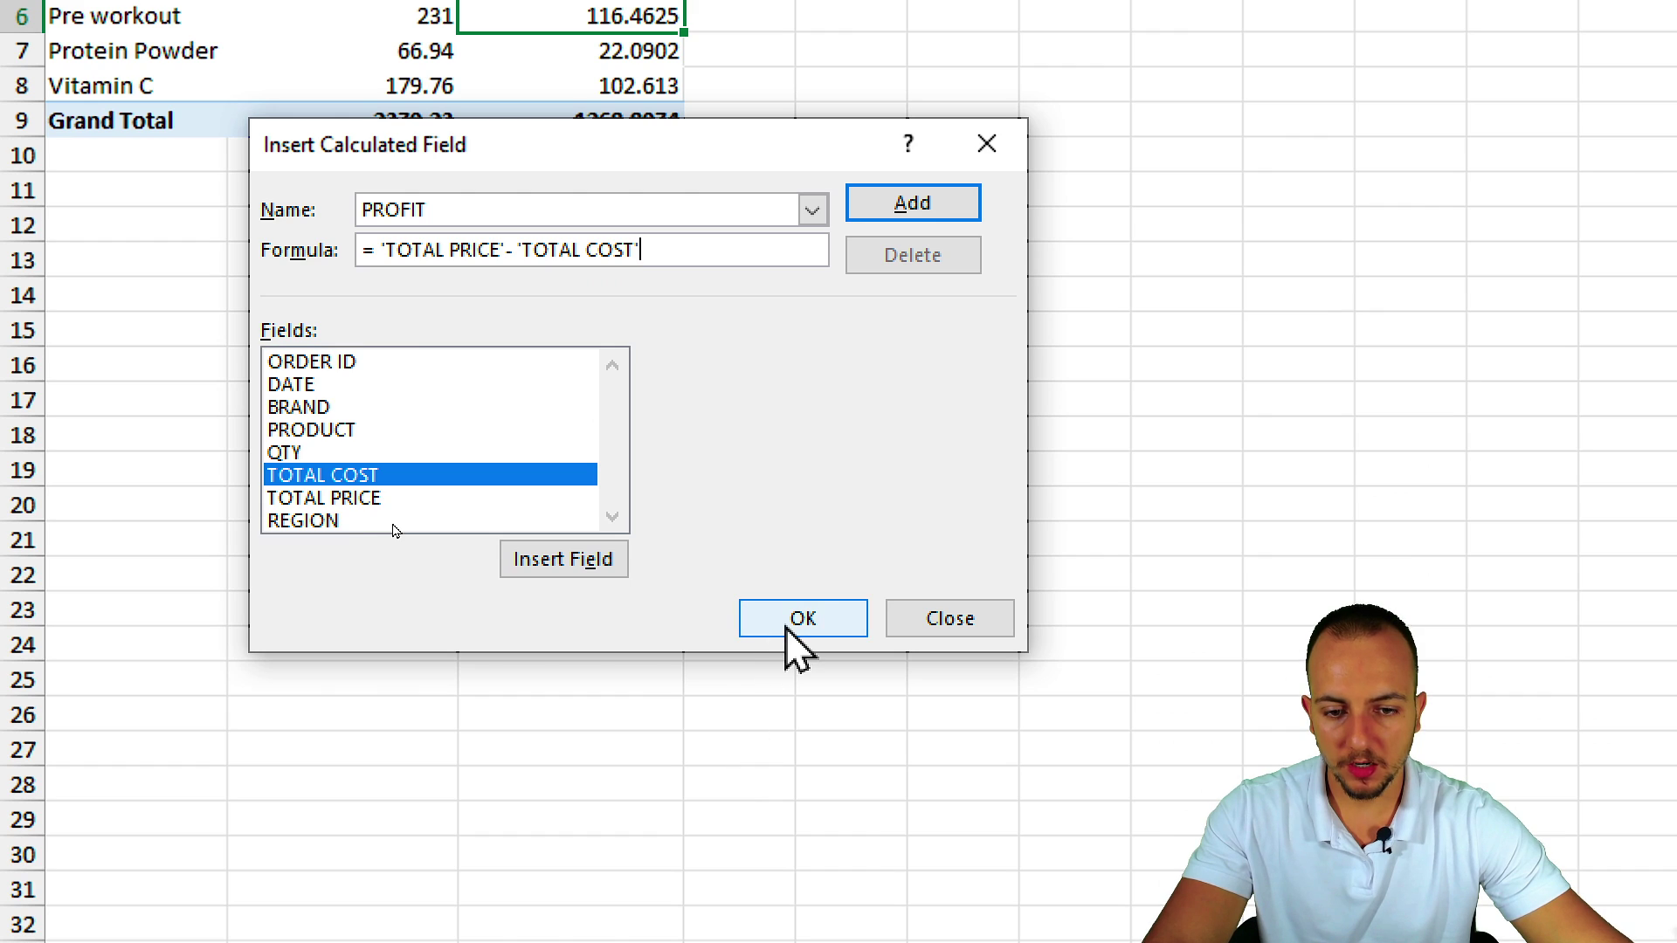
left_click(801, 818)
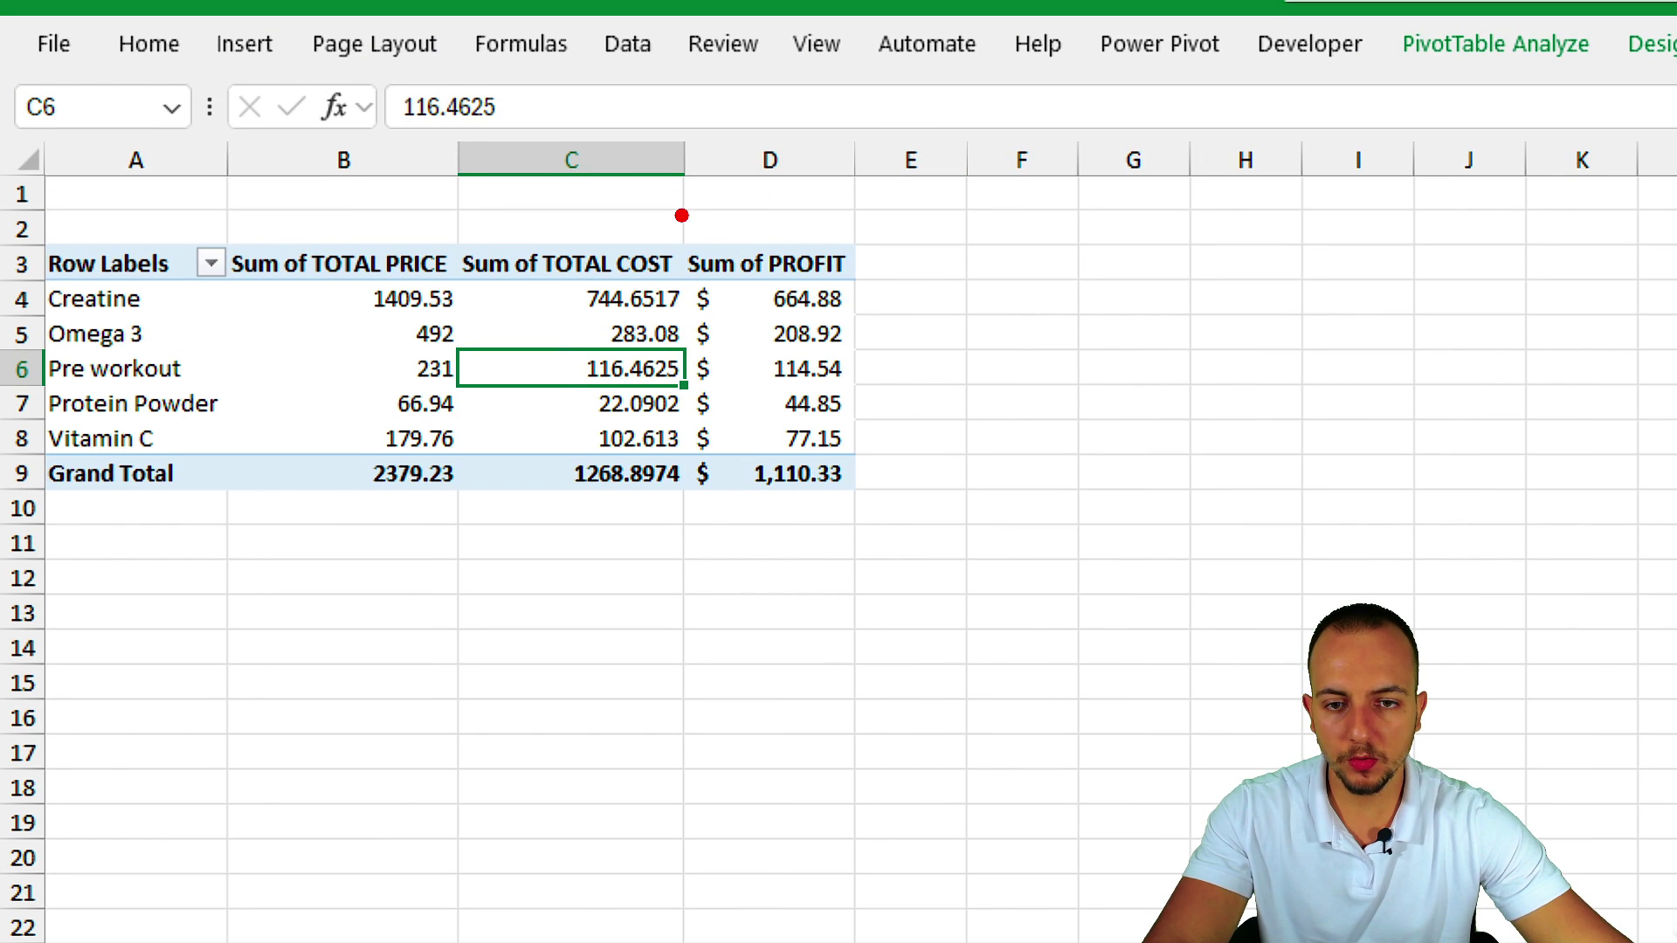
Step: Highlight the per-product Sum of PROFIT values, from Creatine's $664.88 to the $1,110.33 total
mouse_move(681, 214)
left_mouse_down()
mouse_move(825, 508)
mouse_move(682, 213)
left_mouse_up()
left_click_drag(838, 535, 917, 655)
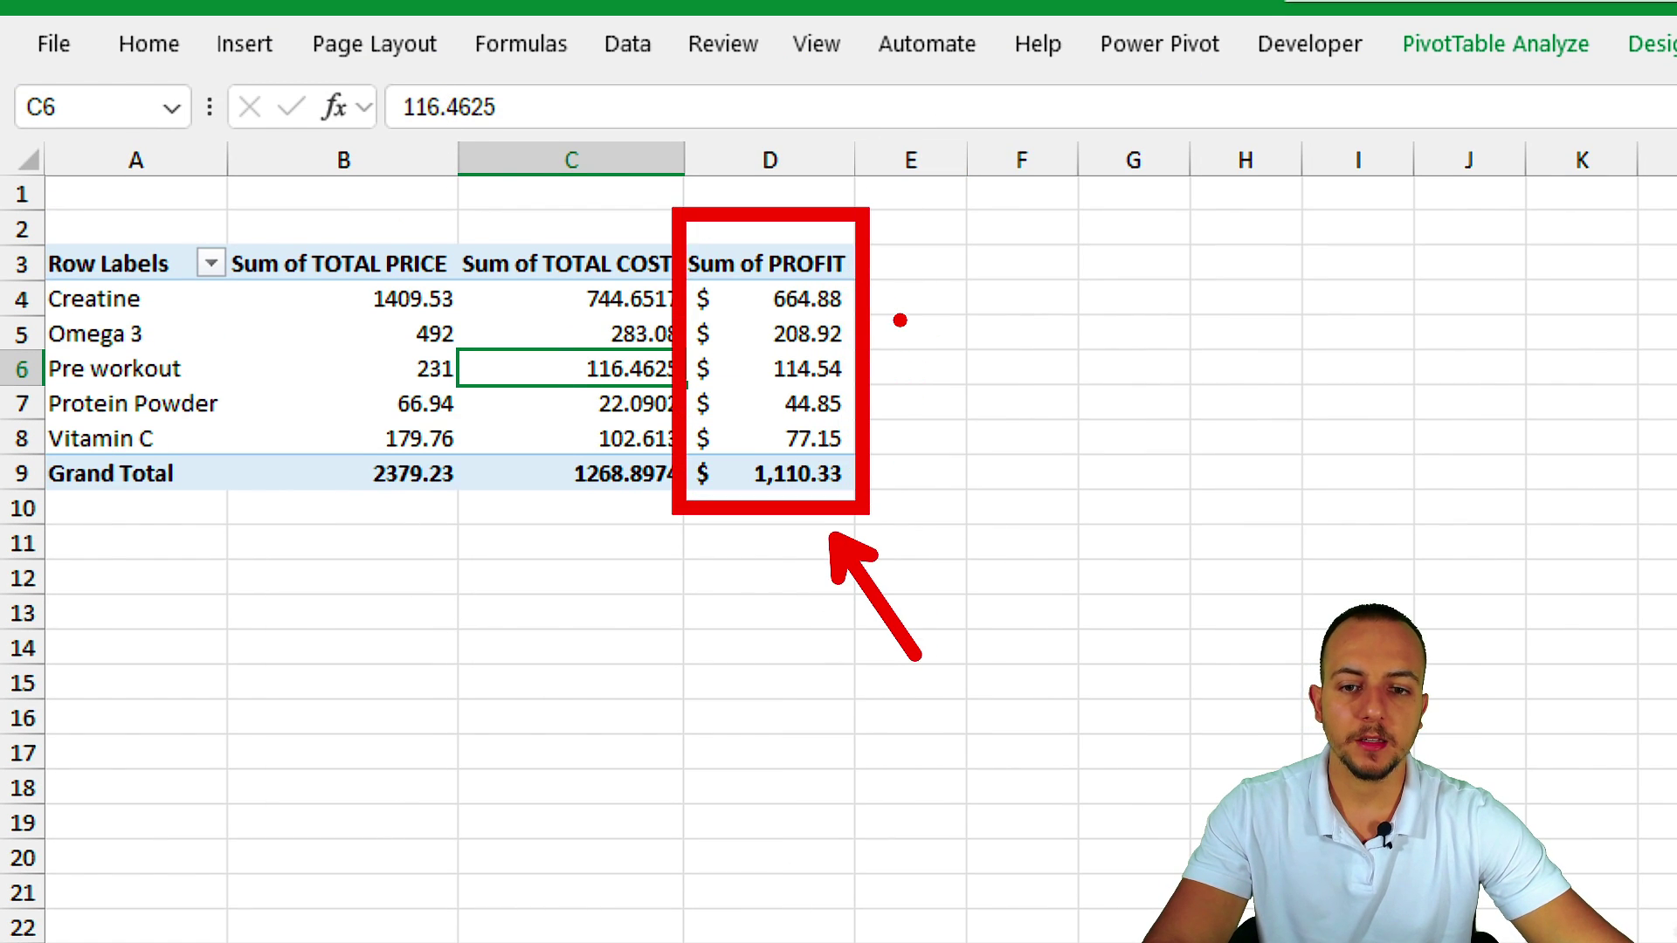
key("Escape")
left_click_drag(663, 225, 904, 262)
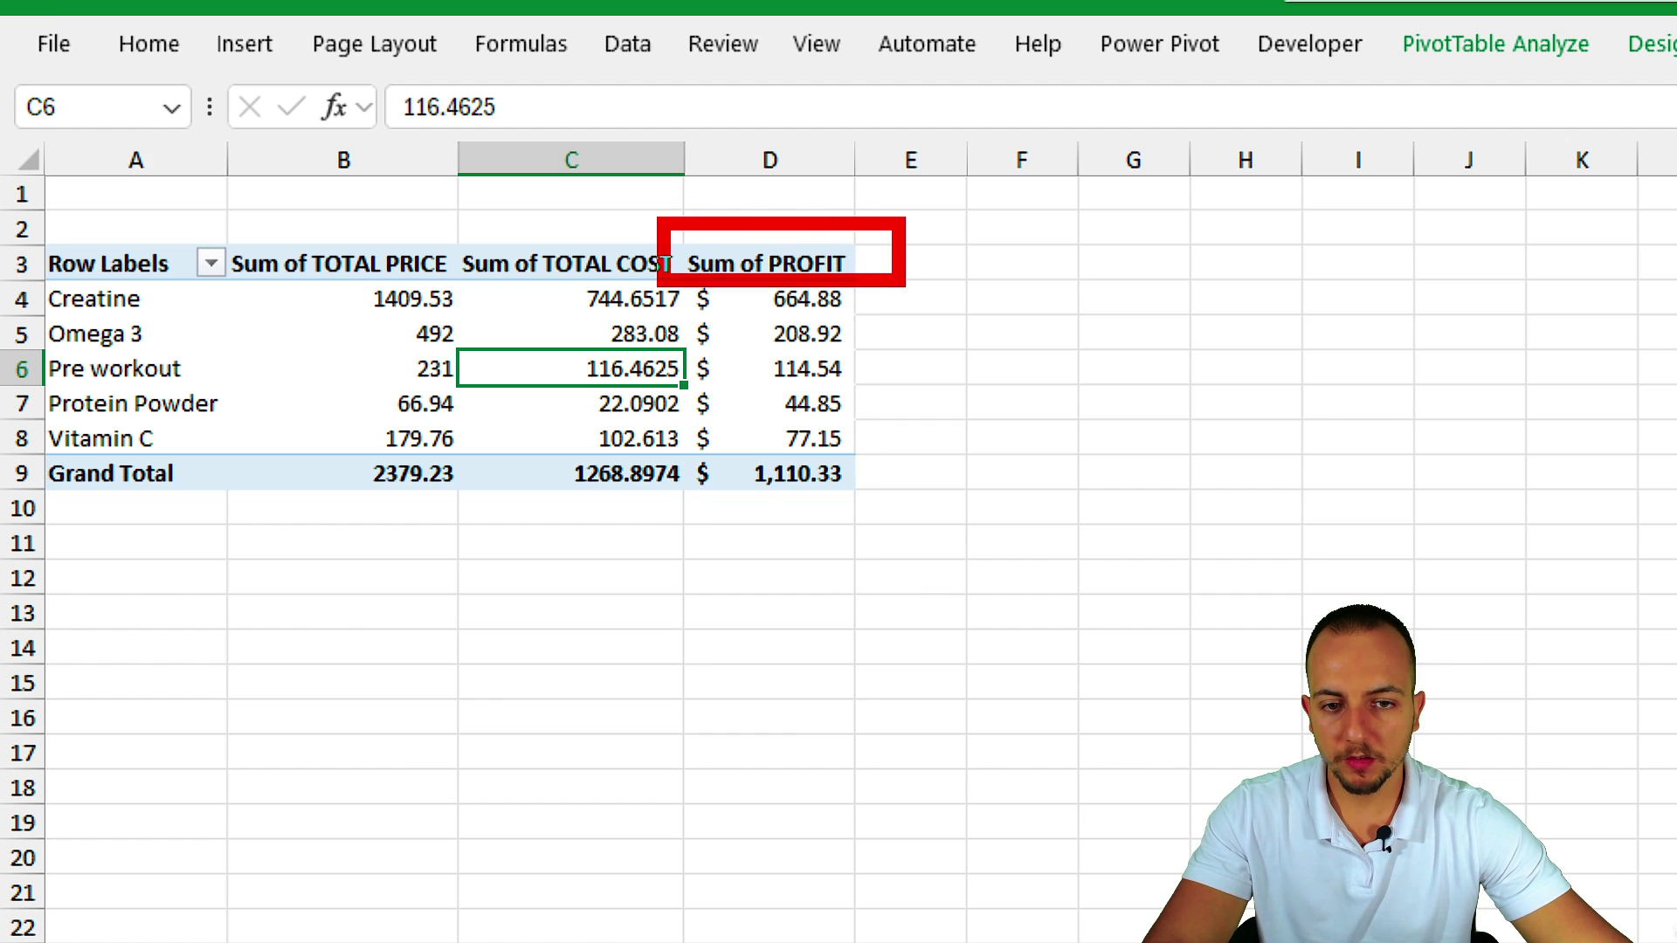
key("e")
left_click_drag(219, 320, 534, 320)
left_click_drag(317, 369, 552, 369)
left_click_drag(310, 425, 560, 425)
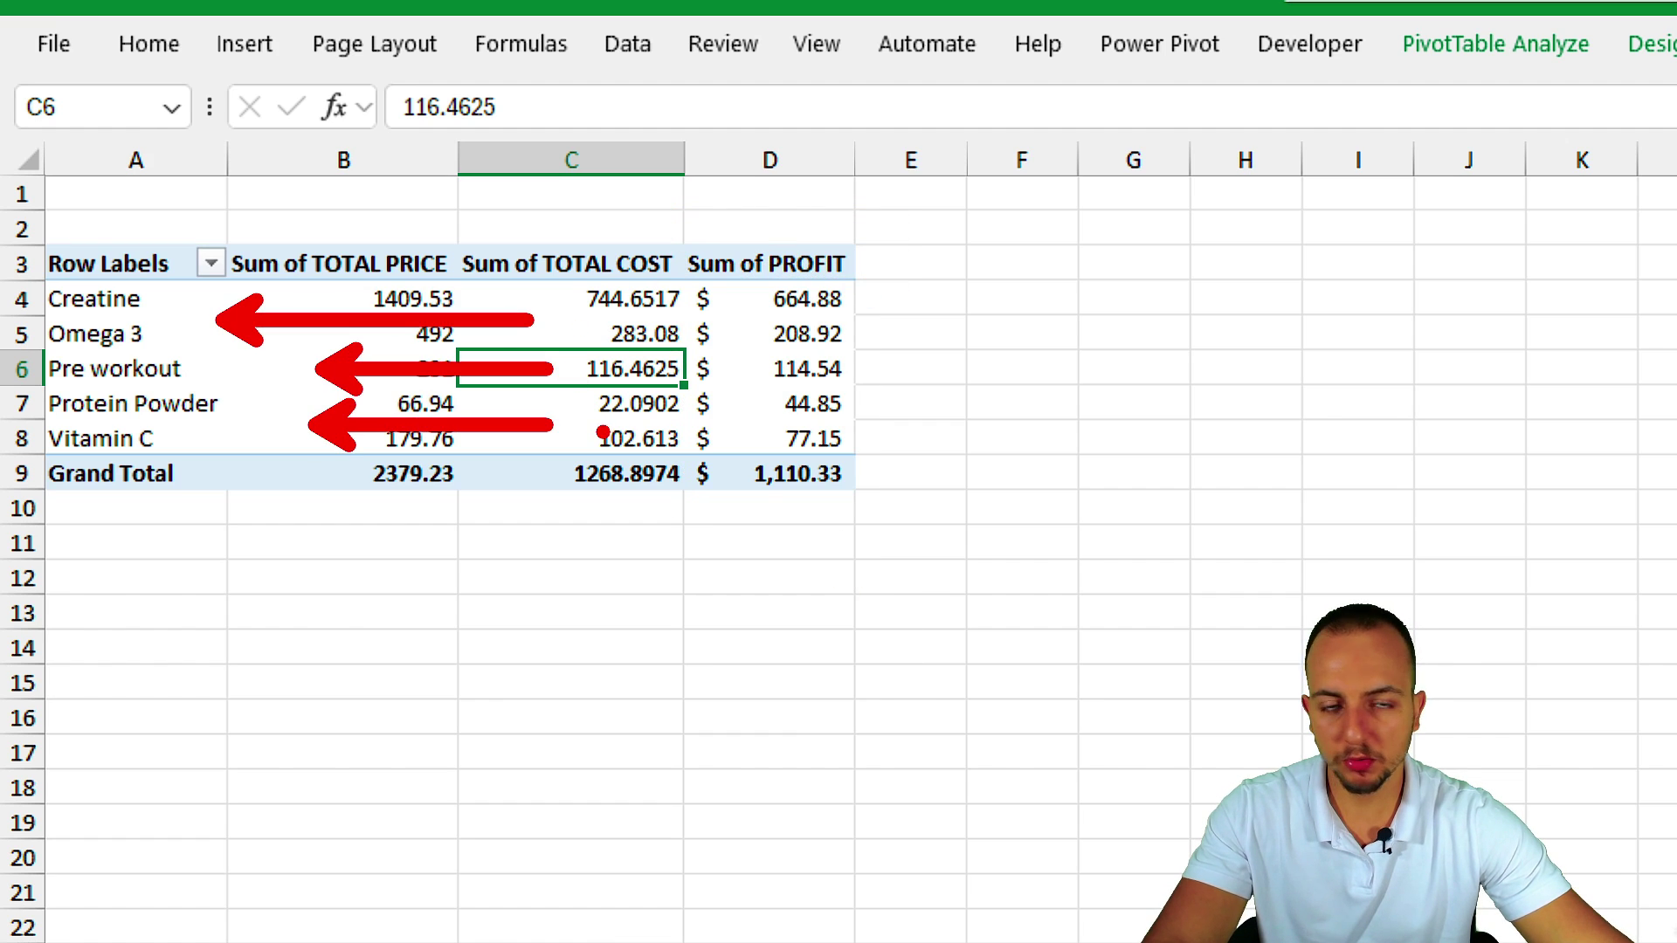
key("Escape")
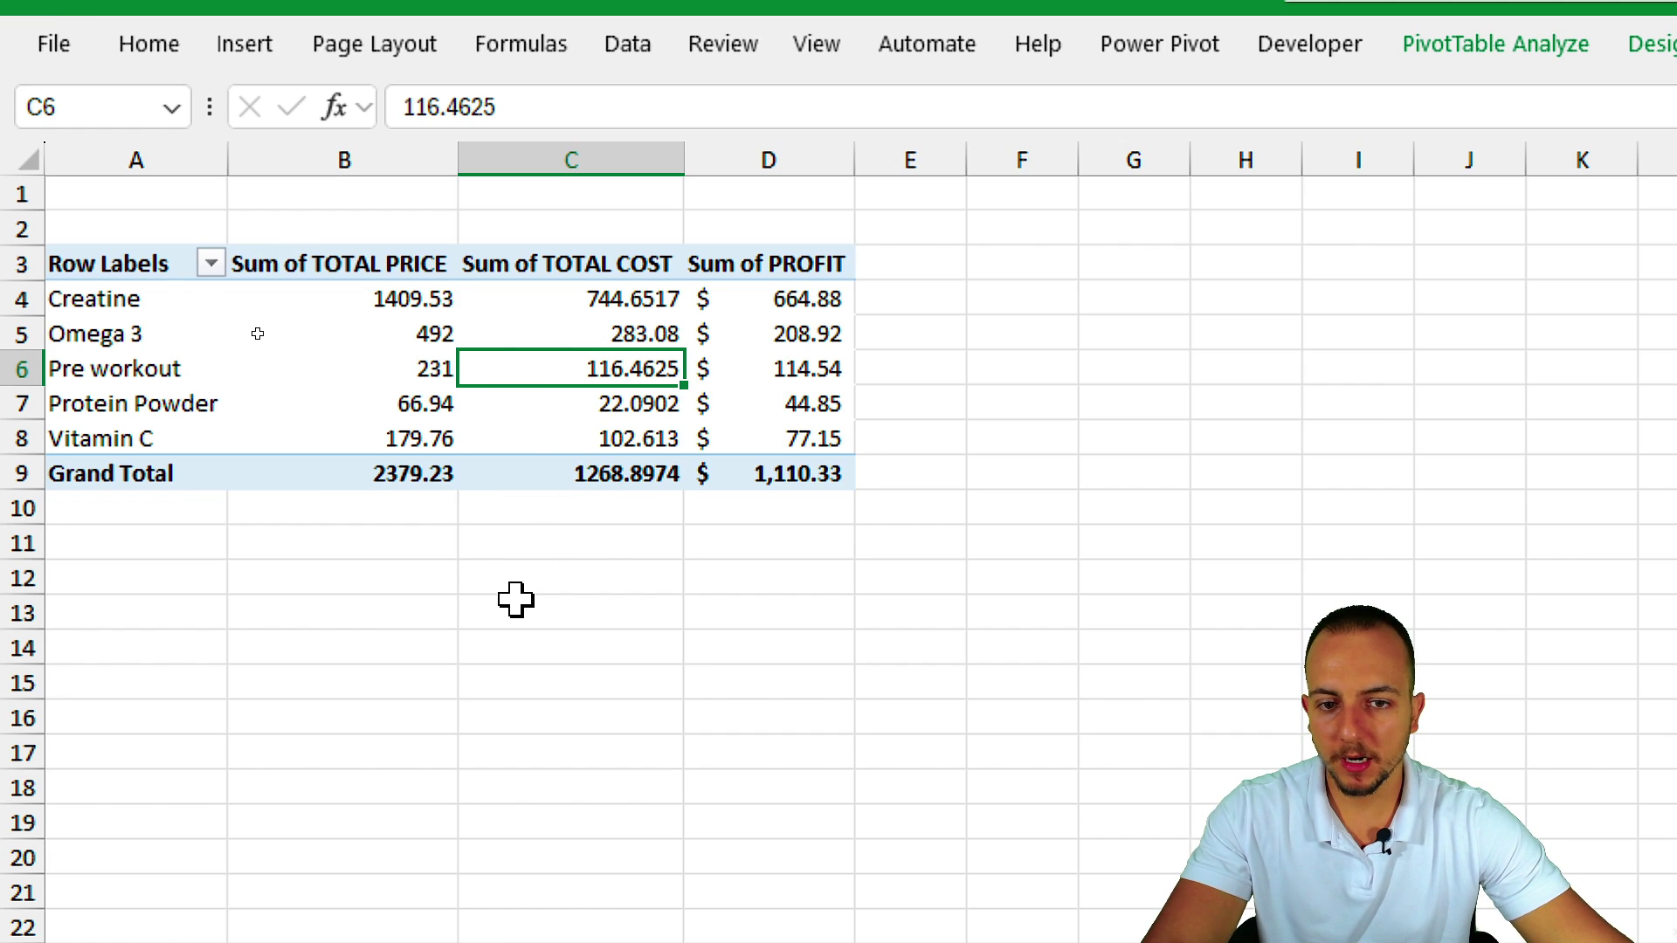
key("ctrl+2")
left_click_drag(884, 248, 1022, 185)
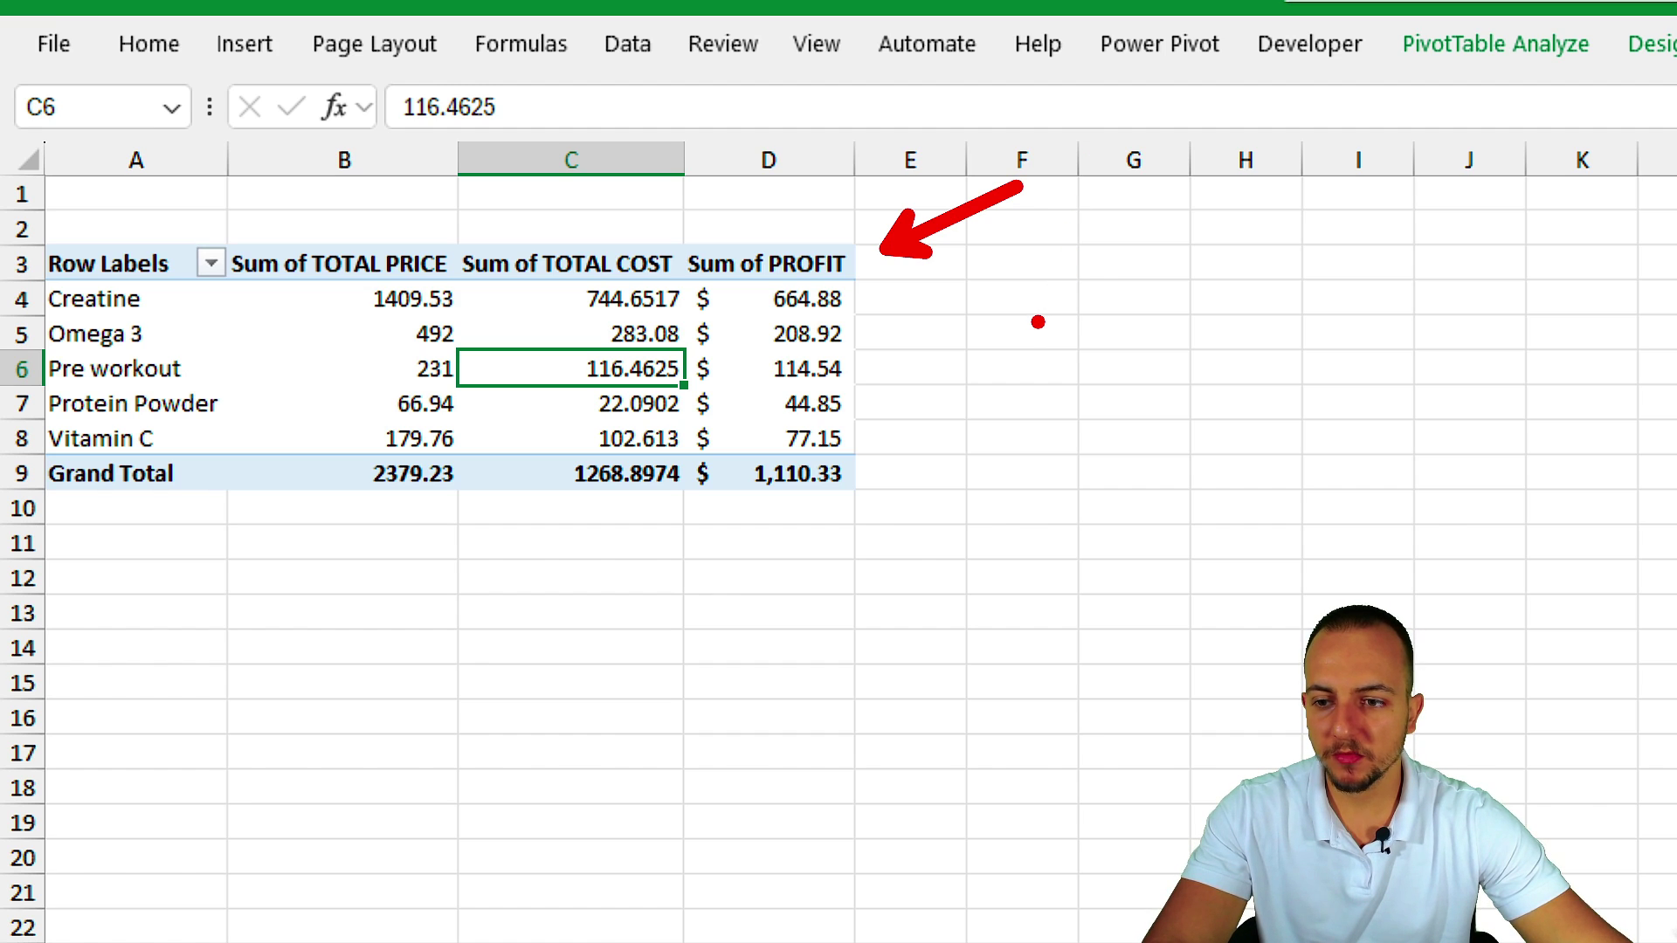
key("Escape")
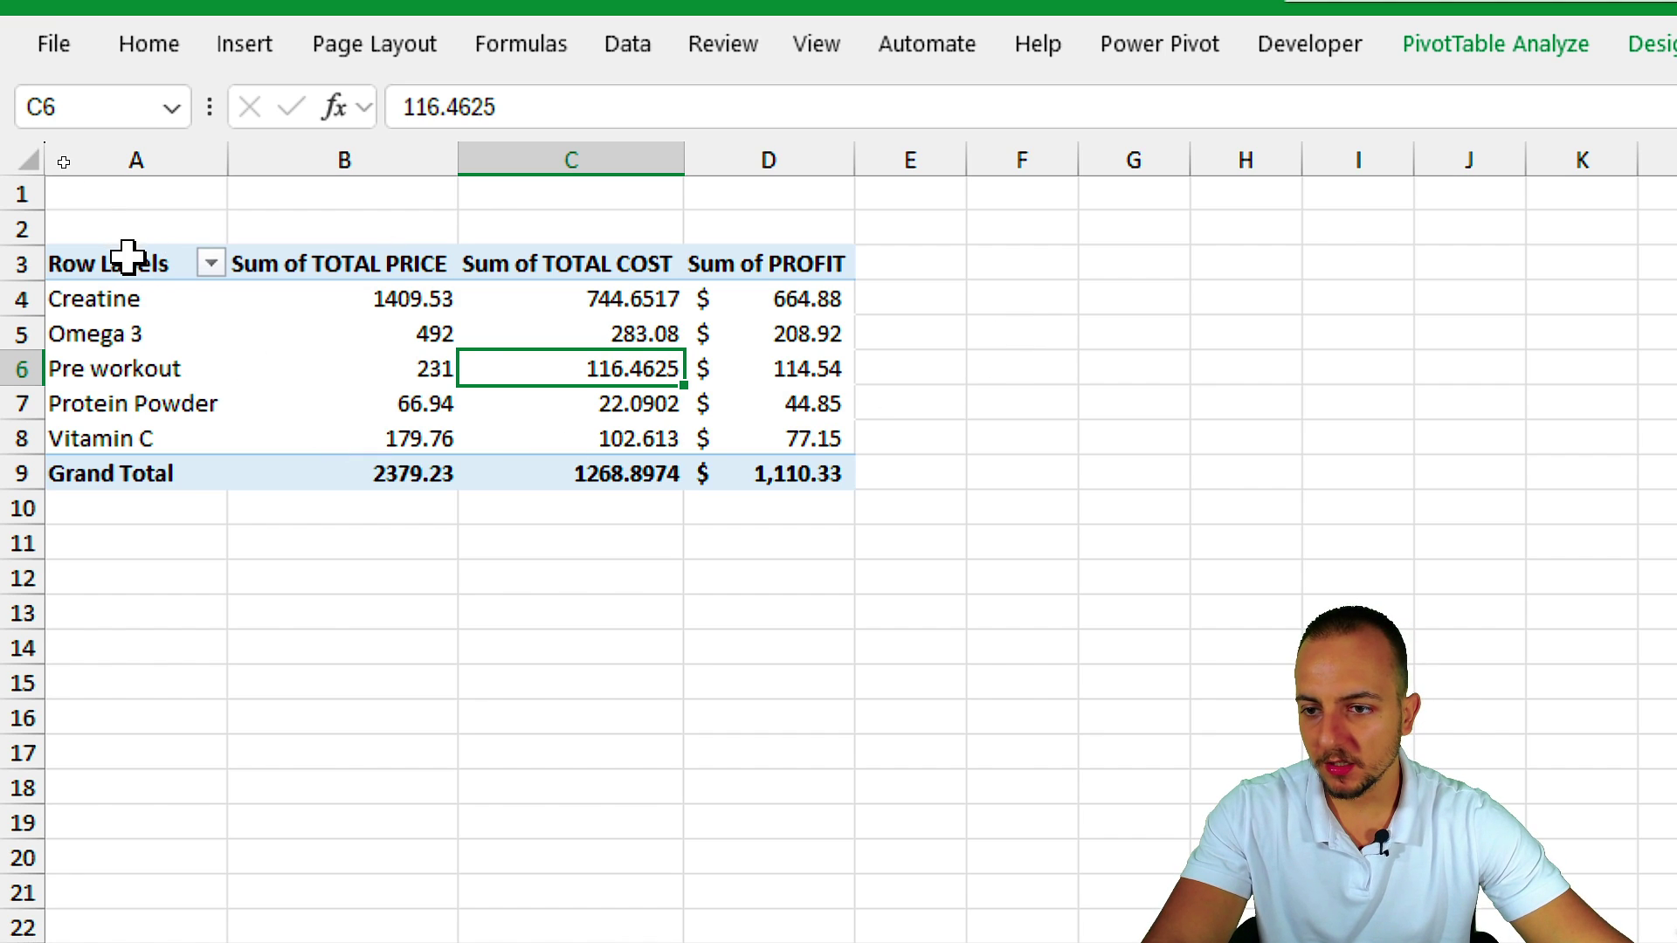
Step: Copy the pivot table A3:D9 and paste a duplicate at cell A12
left_click_drag(131, 262, 756, 468)
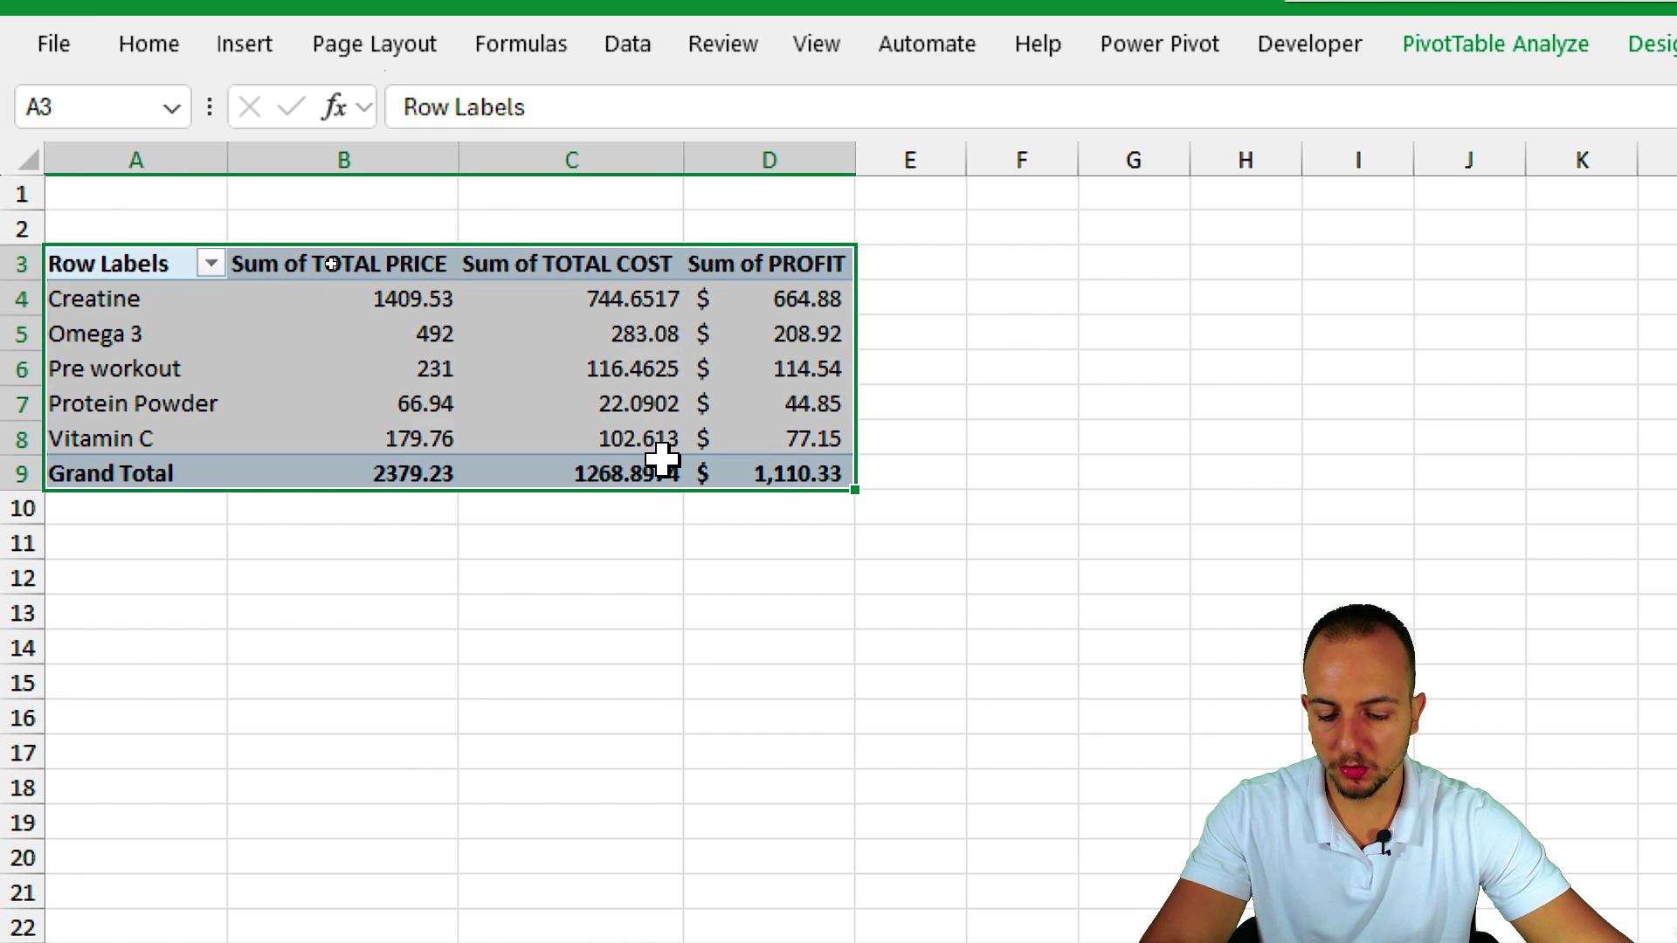
key("ctrl+c")
left_click(133, 612)
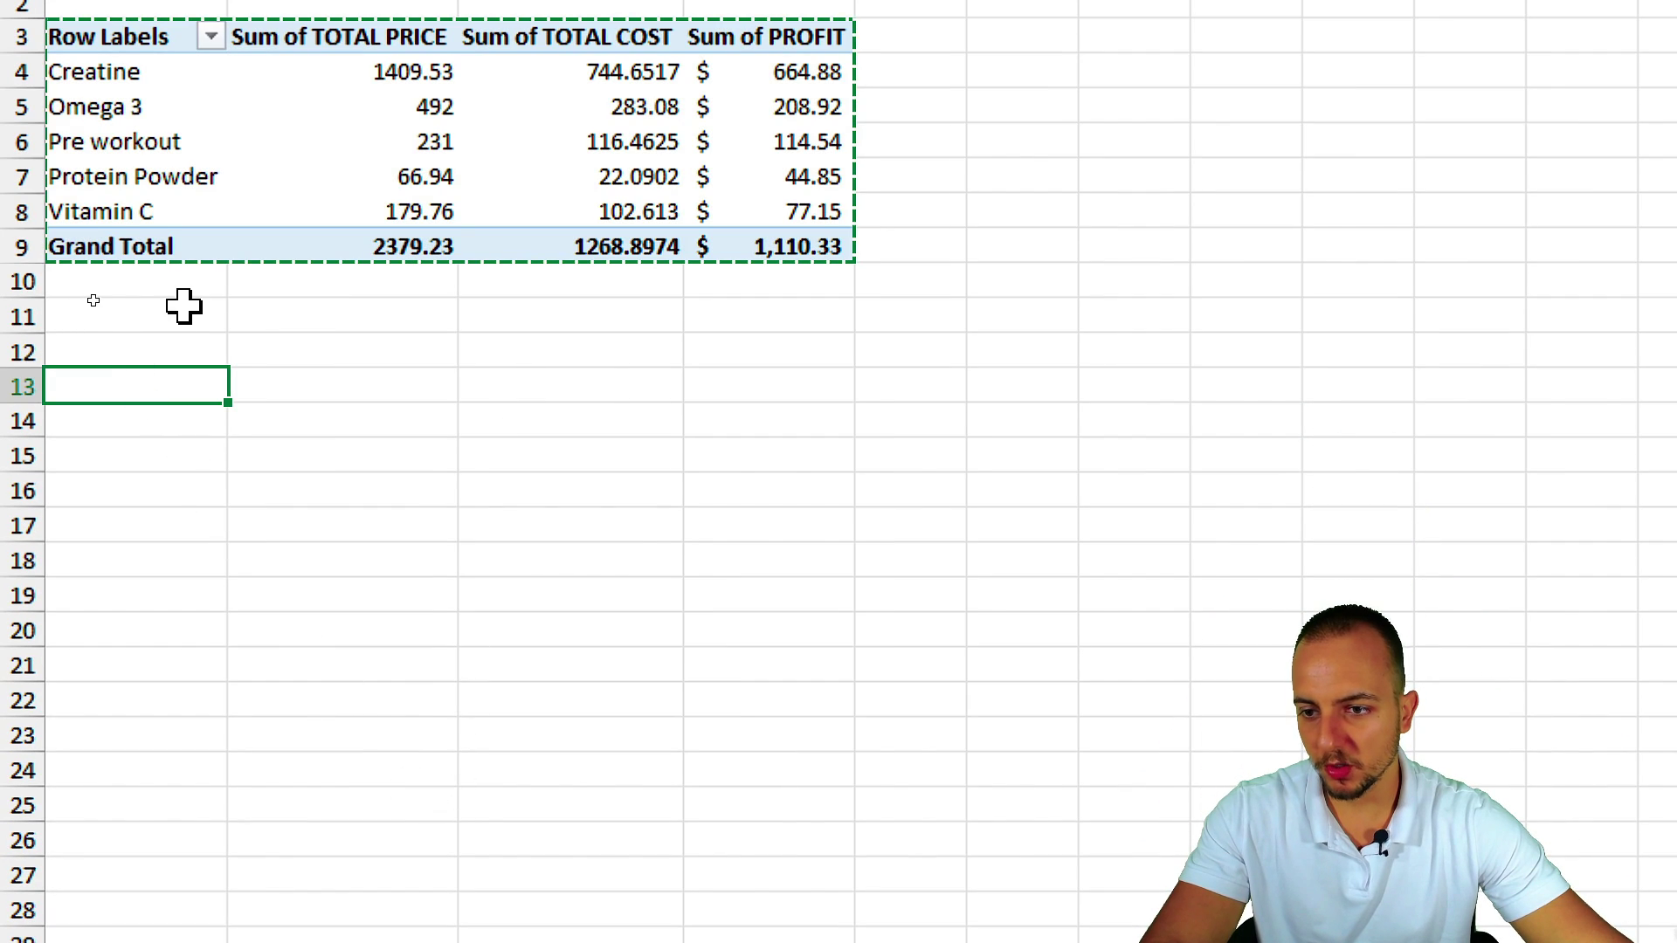
left_click(145, 337)
key("ctrl+v")
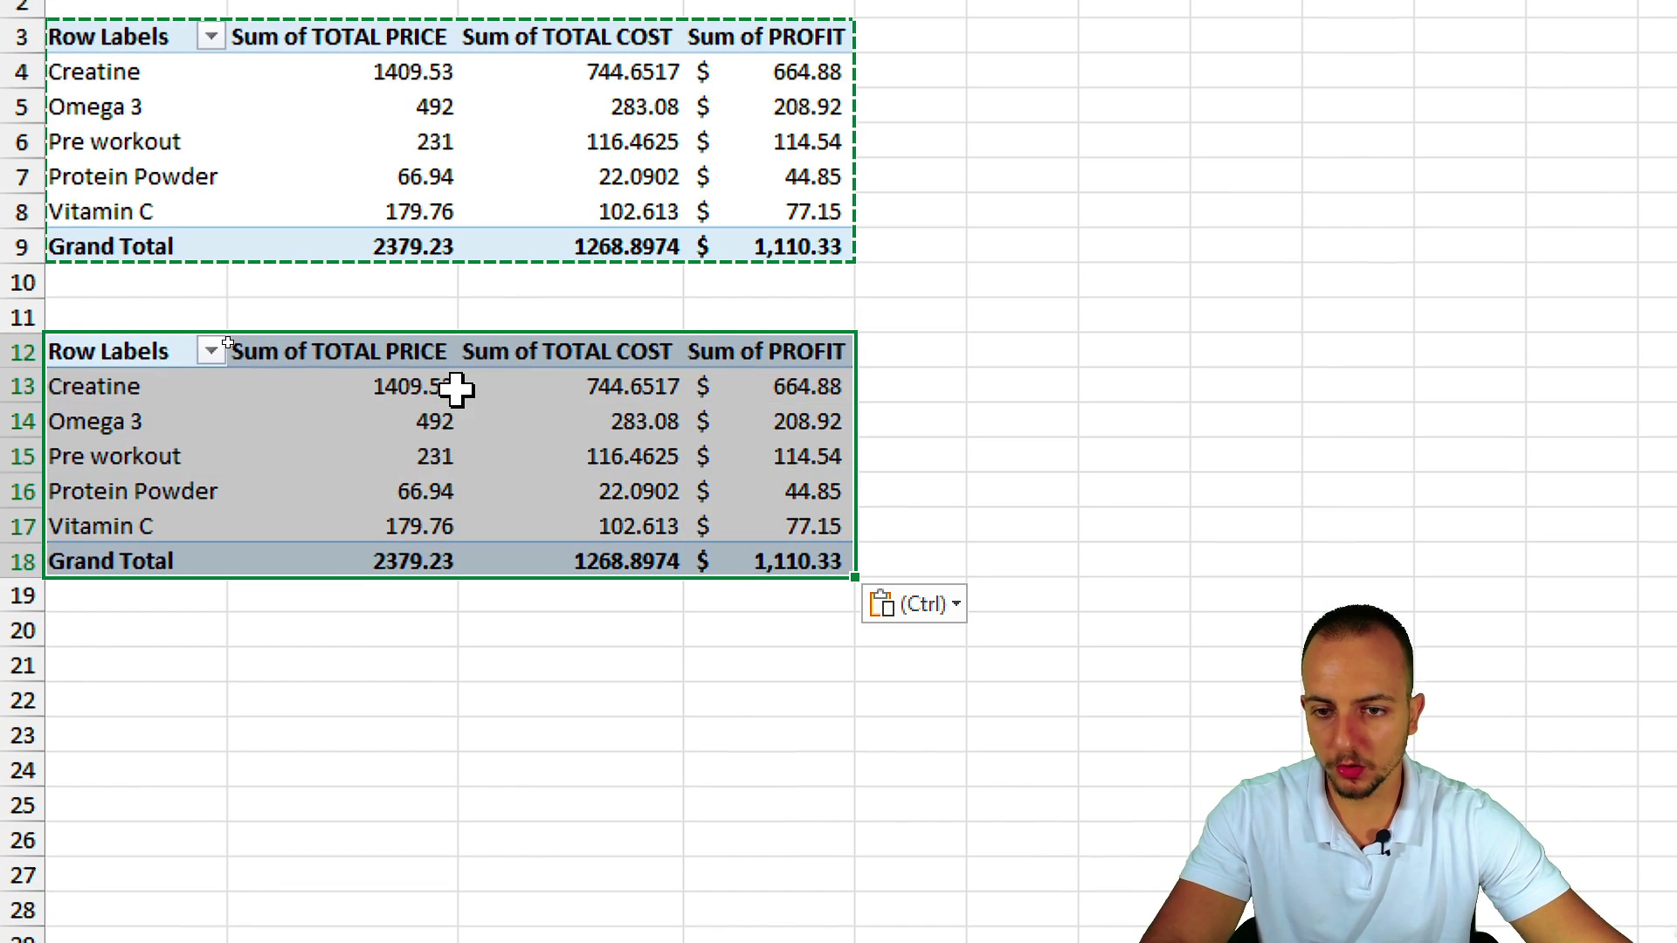
left_click(667, 460)
mouse_move(817, 336)
left_mouse_down()
mouse_move(762, 391)
mouse_move(769, 599)
mouse_move(812, 345)
left_mouse_up()
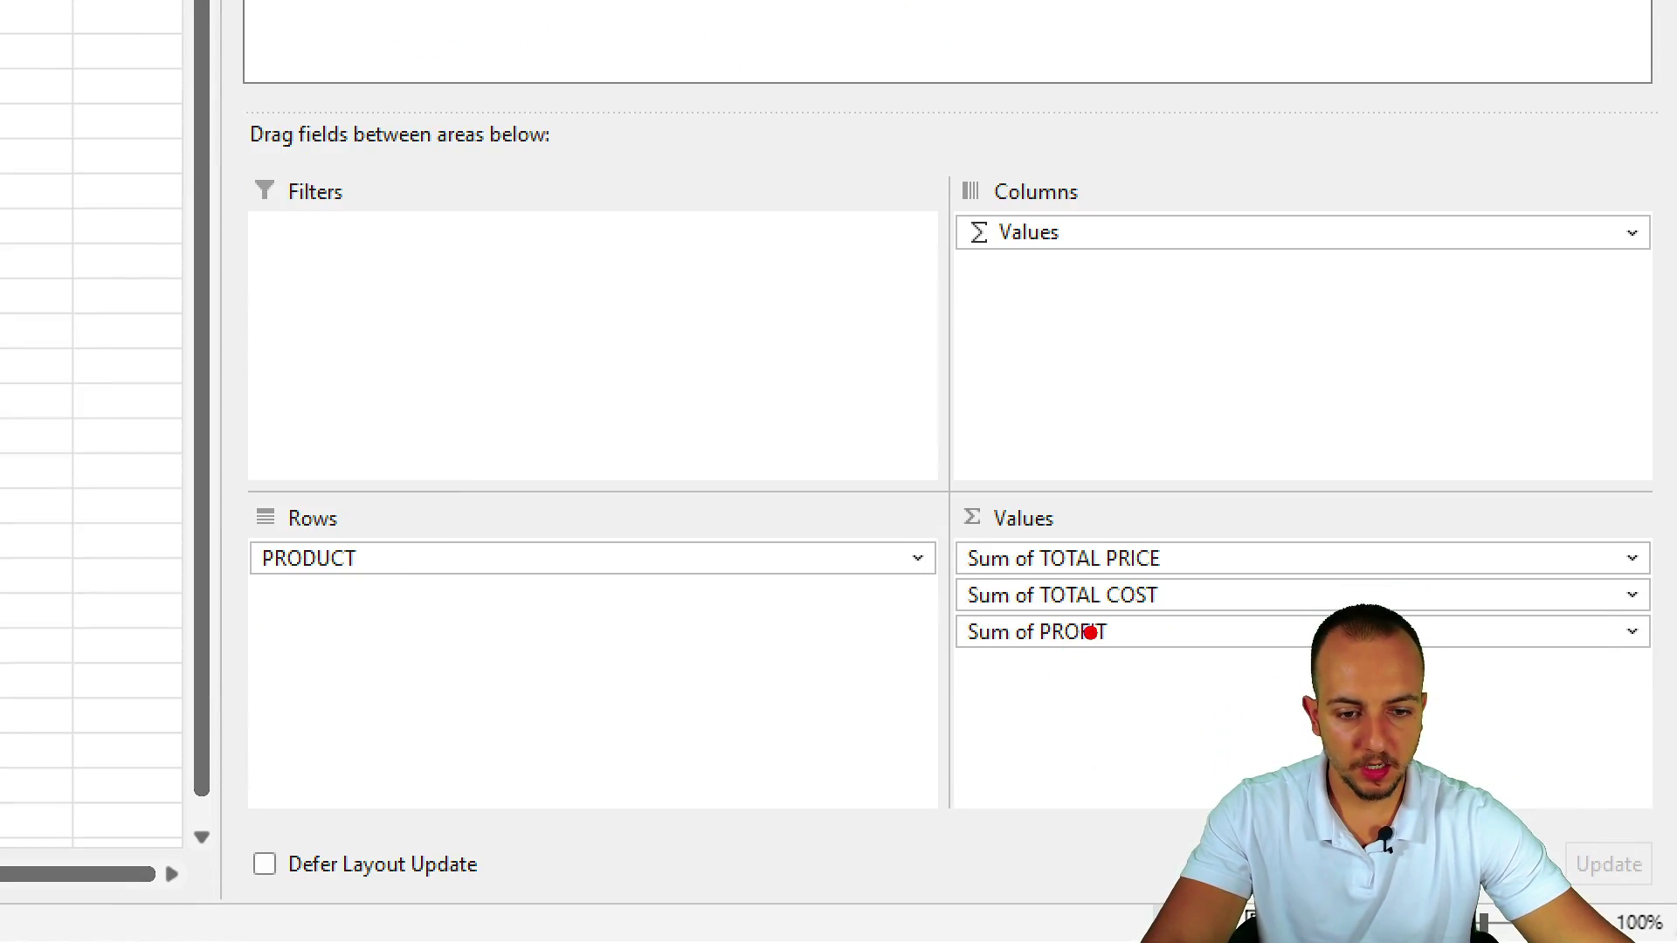
Step: Remove the Sum of PROFIT field from the copied pivot table's values
left_click_drag(1090, 633, 1122, 590)
left_click(1126, 628)
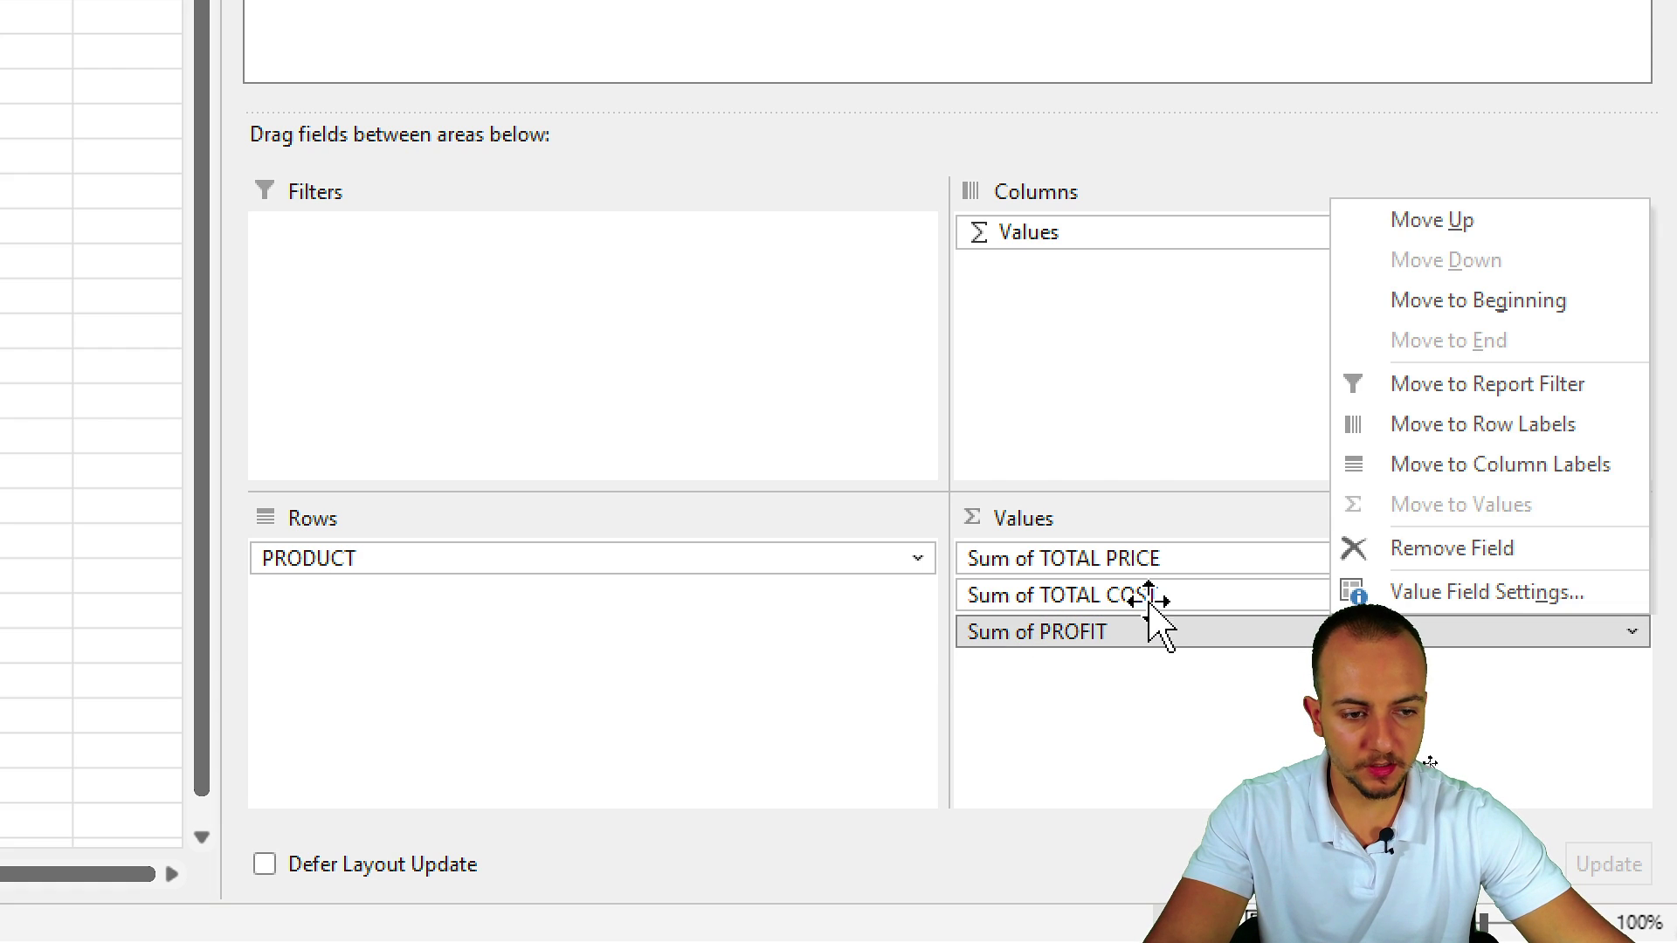
left_click(1408, 550)
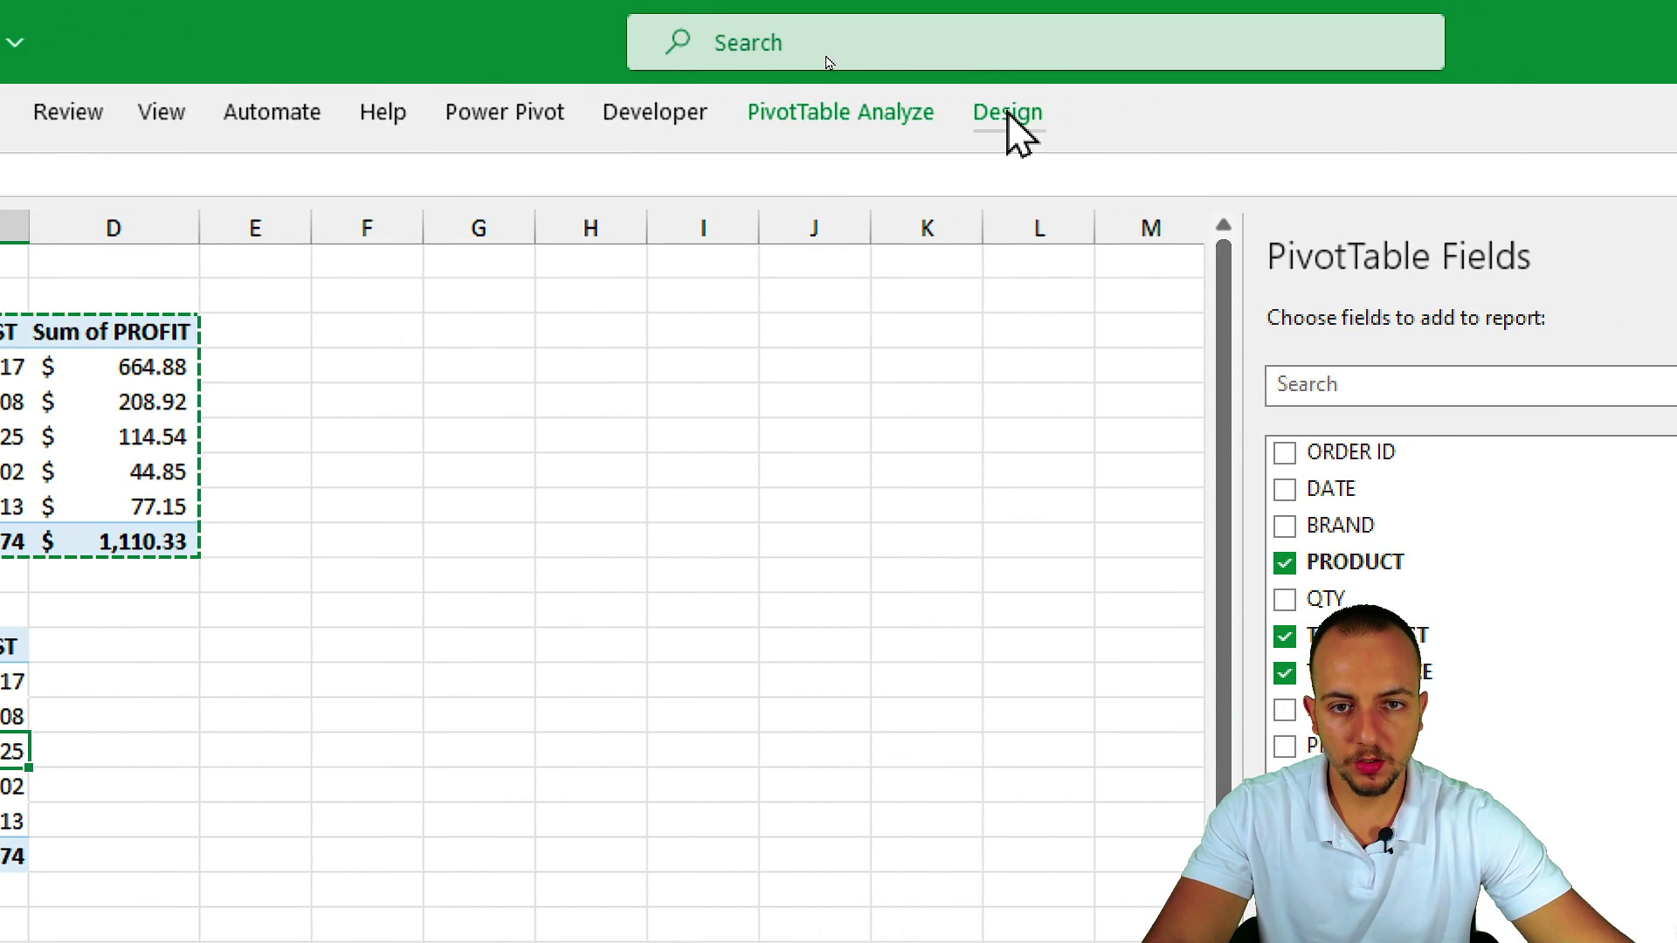
left_click(926, 123)
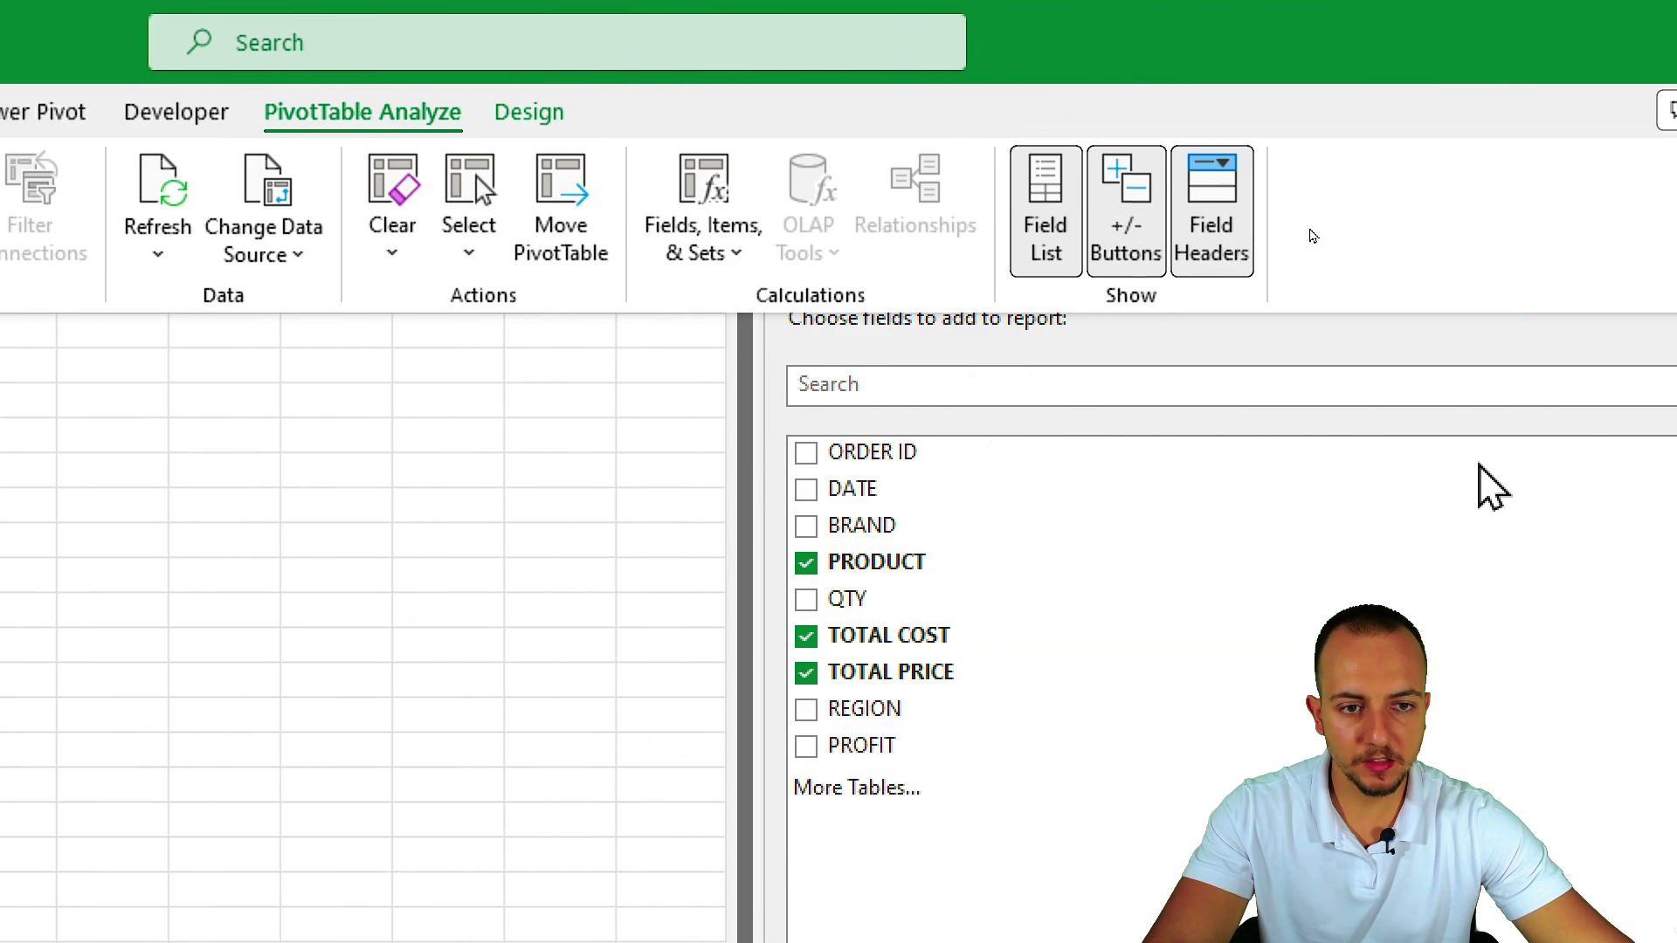
Step: Open Insert Calculated Field for the copied pivot and move the dialog down
left_click(714, 255)
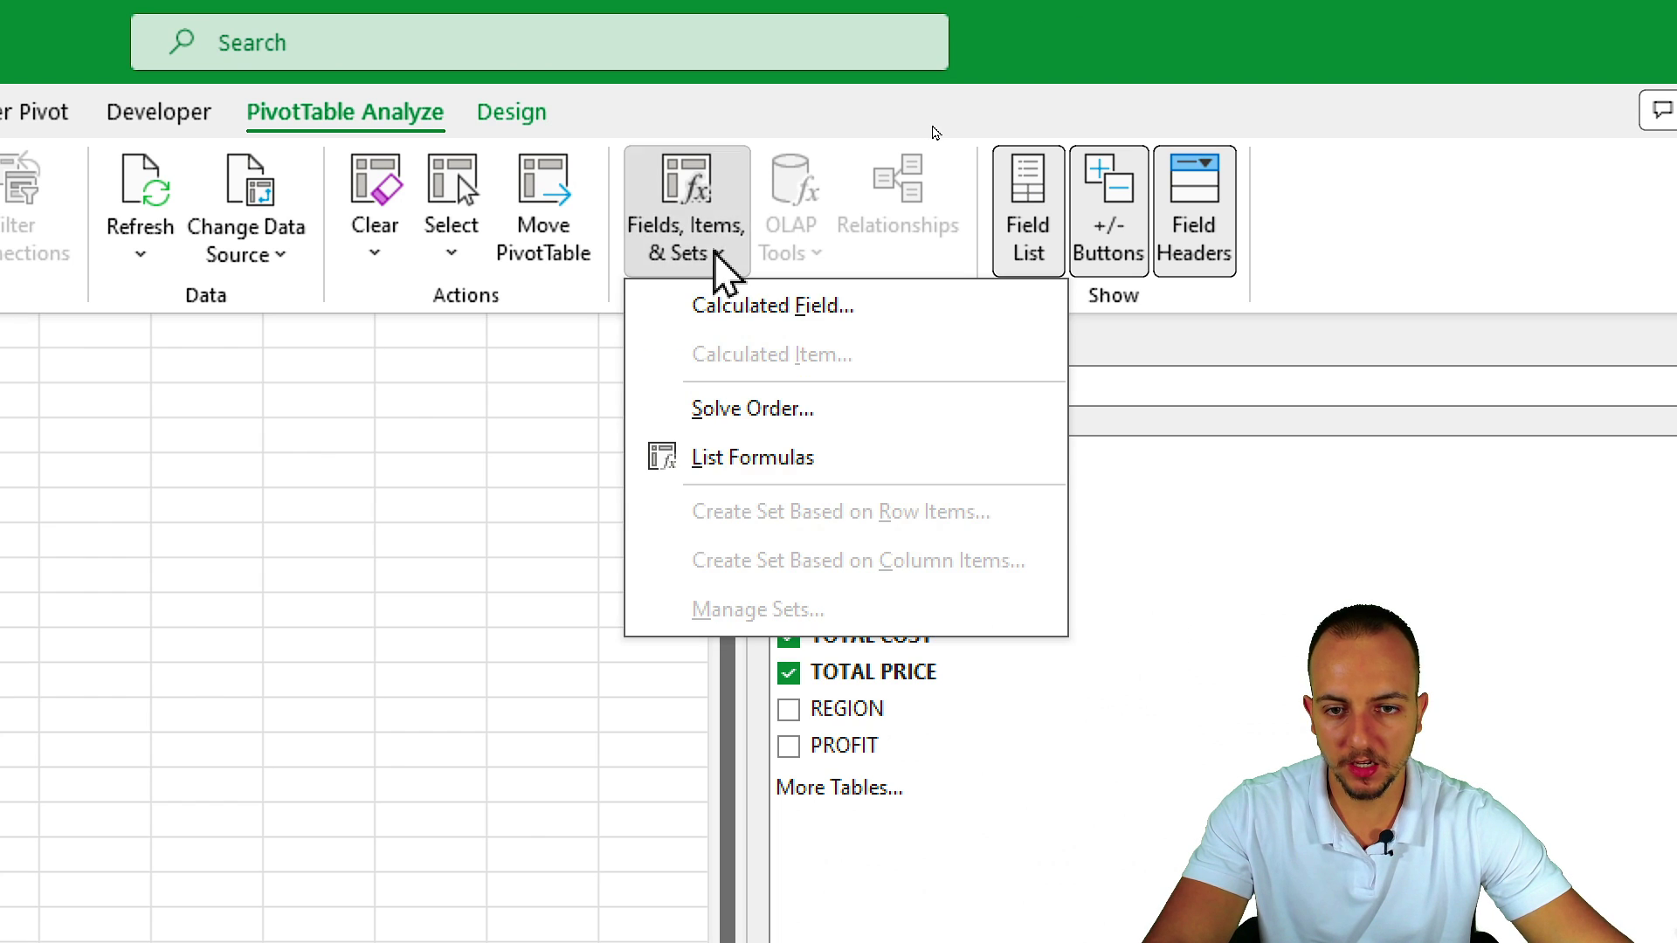
left_click(735, 327)
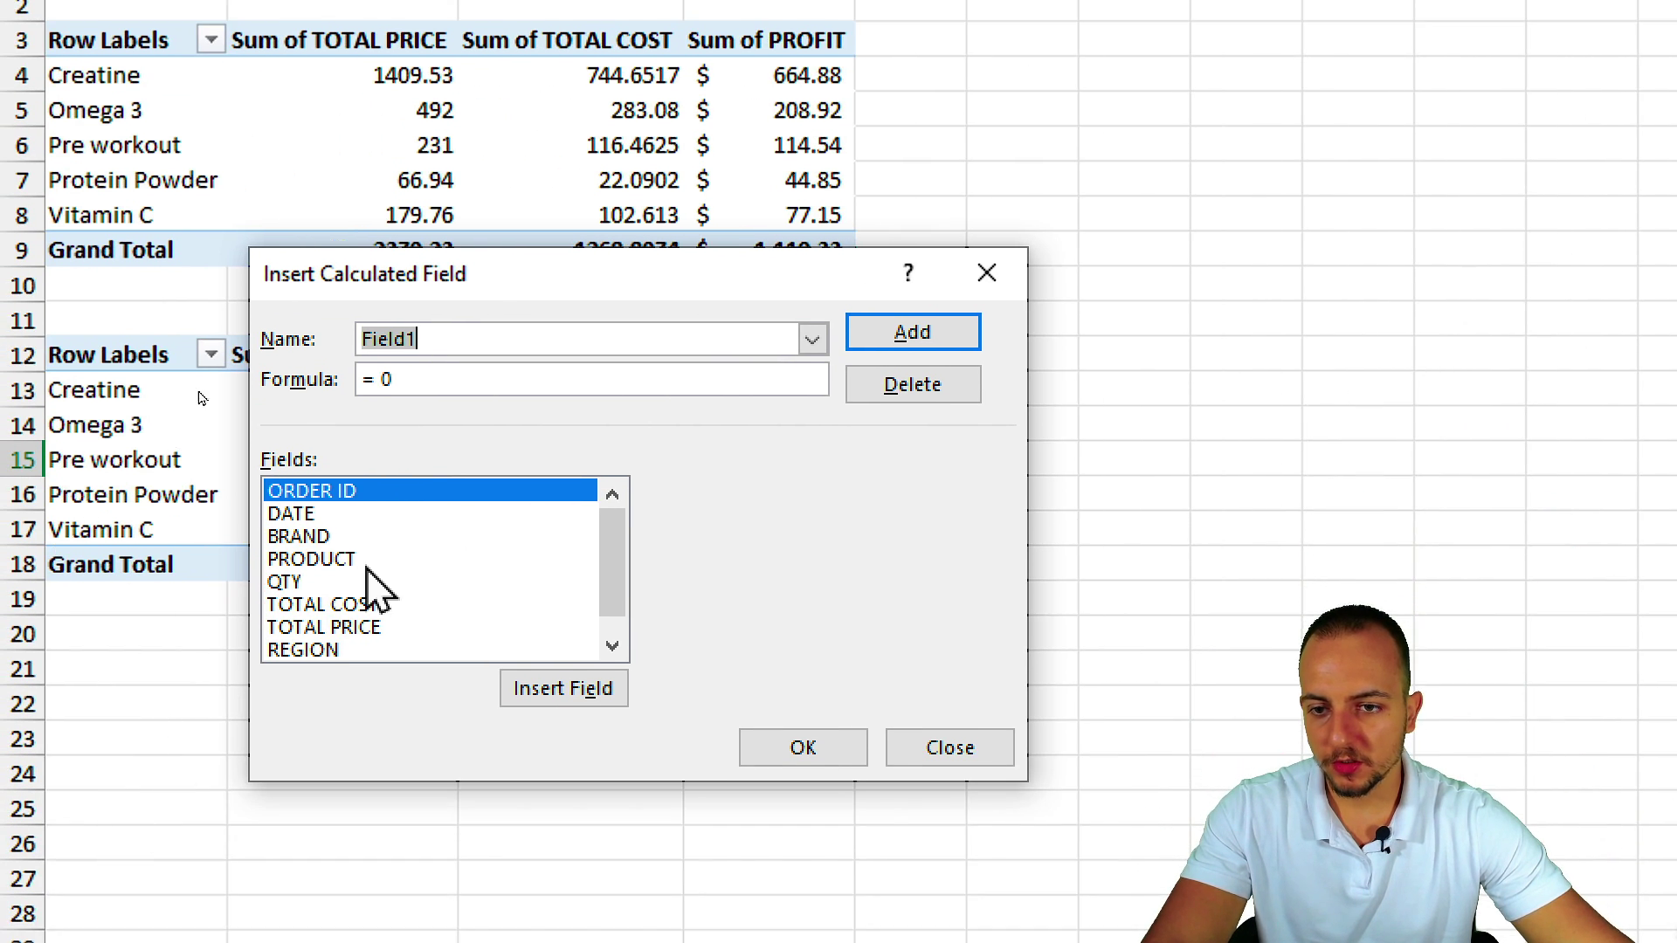
left_click_drag(524, 275, 537, 470)
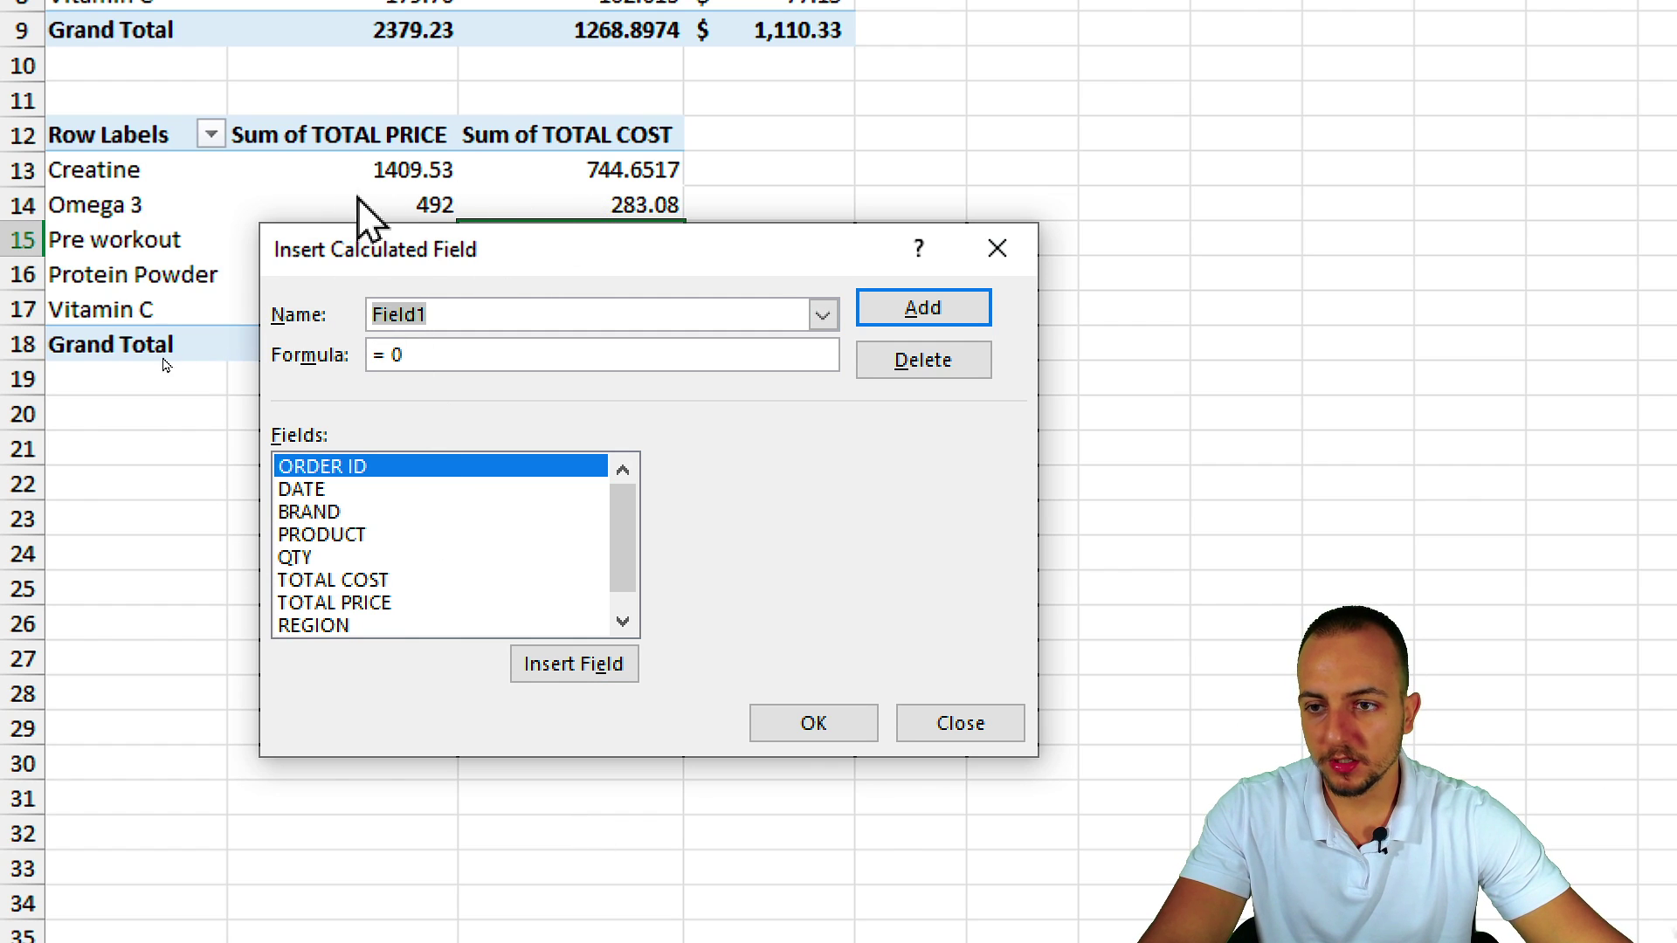
Step: Name the field MARGIN and replace the formula with 'TOTAL PRICE' - 'TOTAL COST'
type("MARGIN")
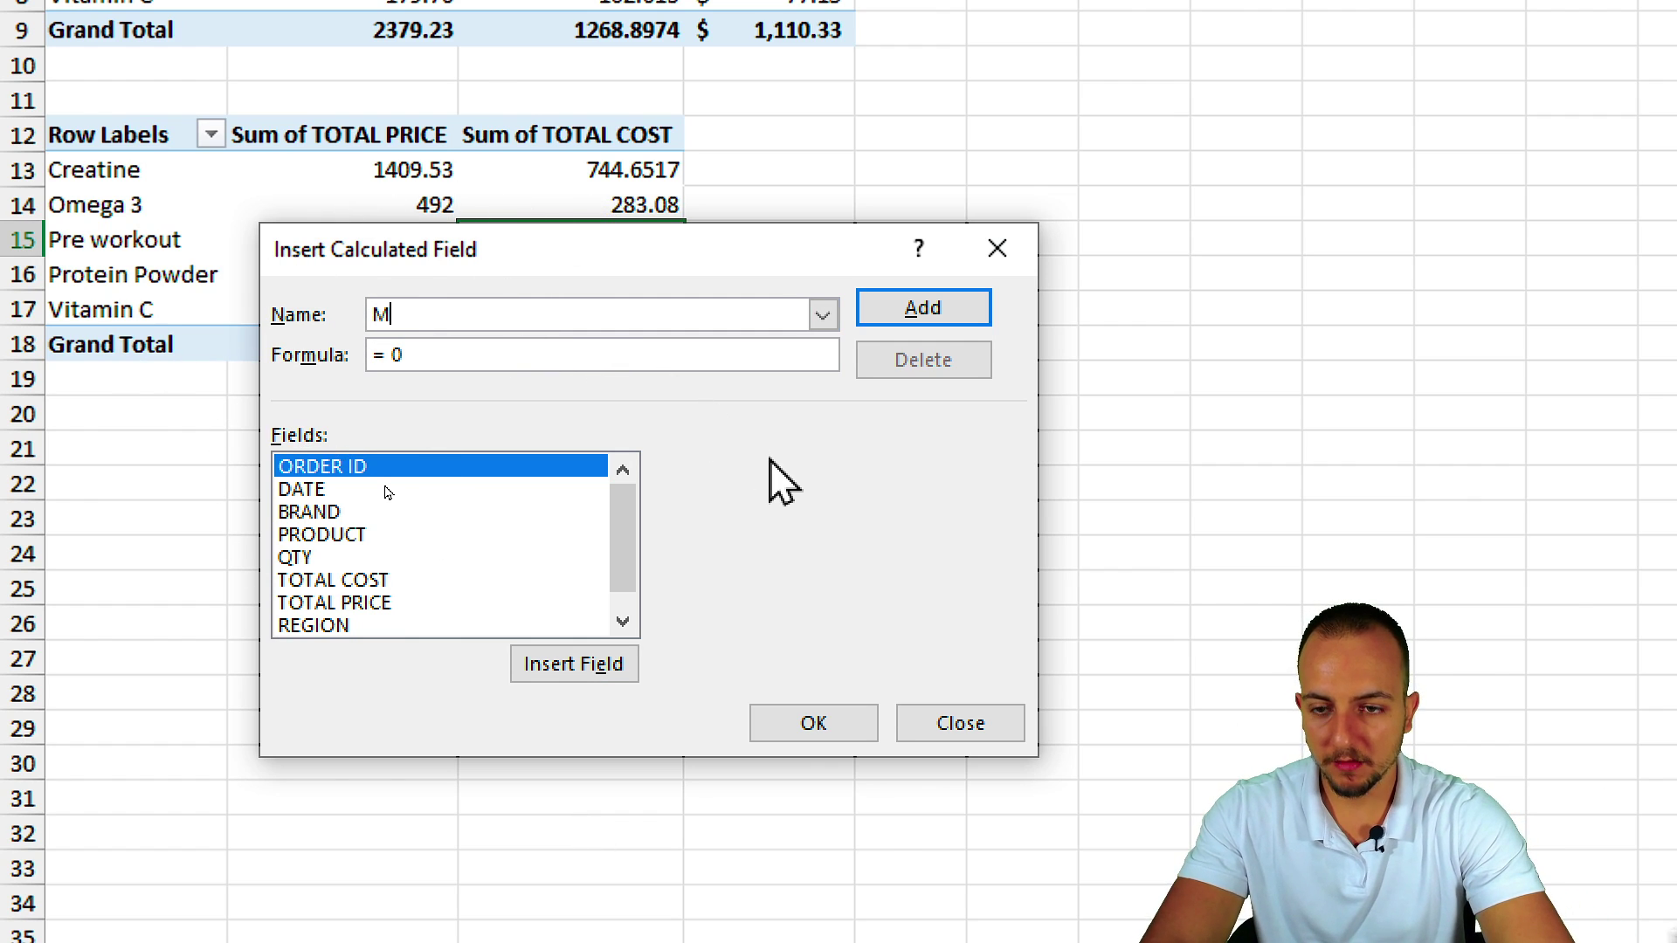
left_click(411, 354)
key("BackSpace")
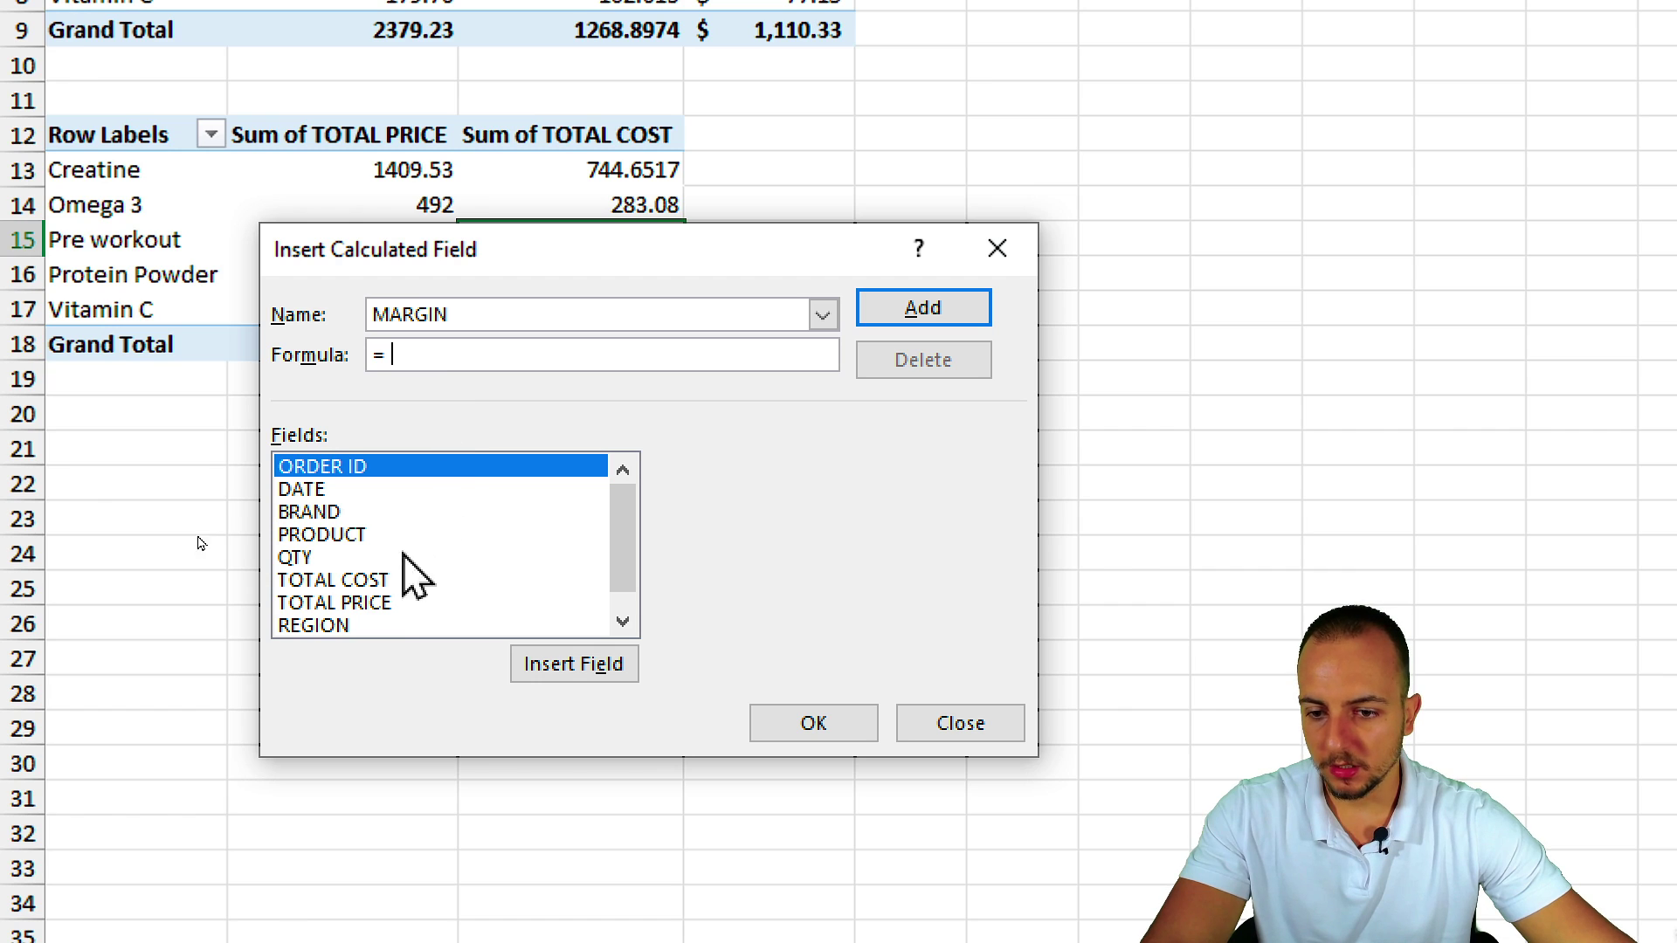
left_click(358, 603)
double_click(358, 603)
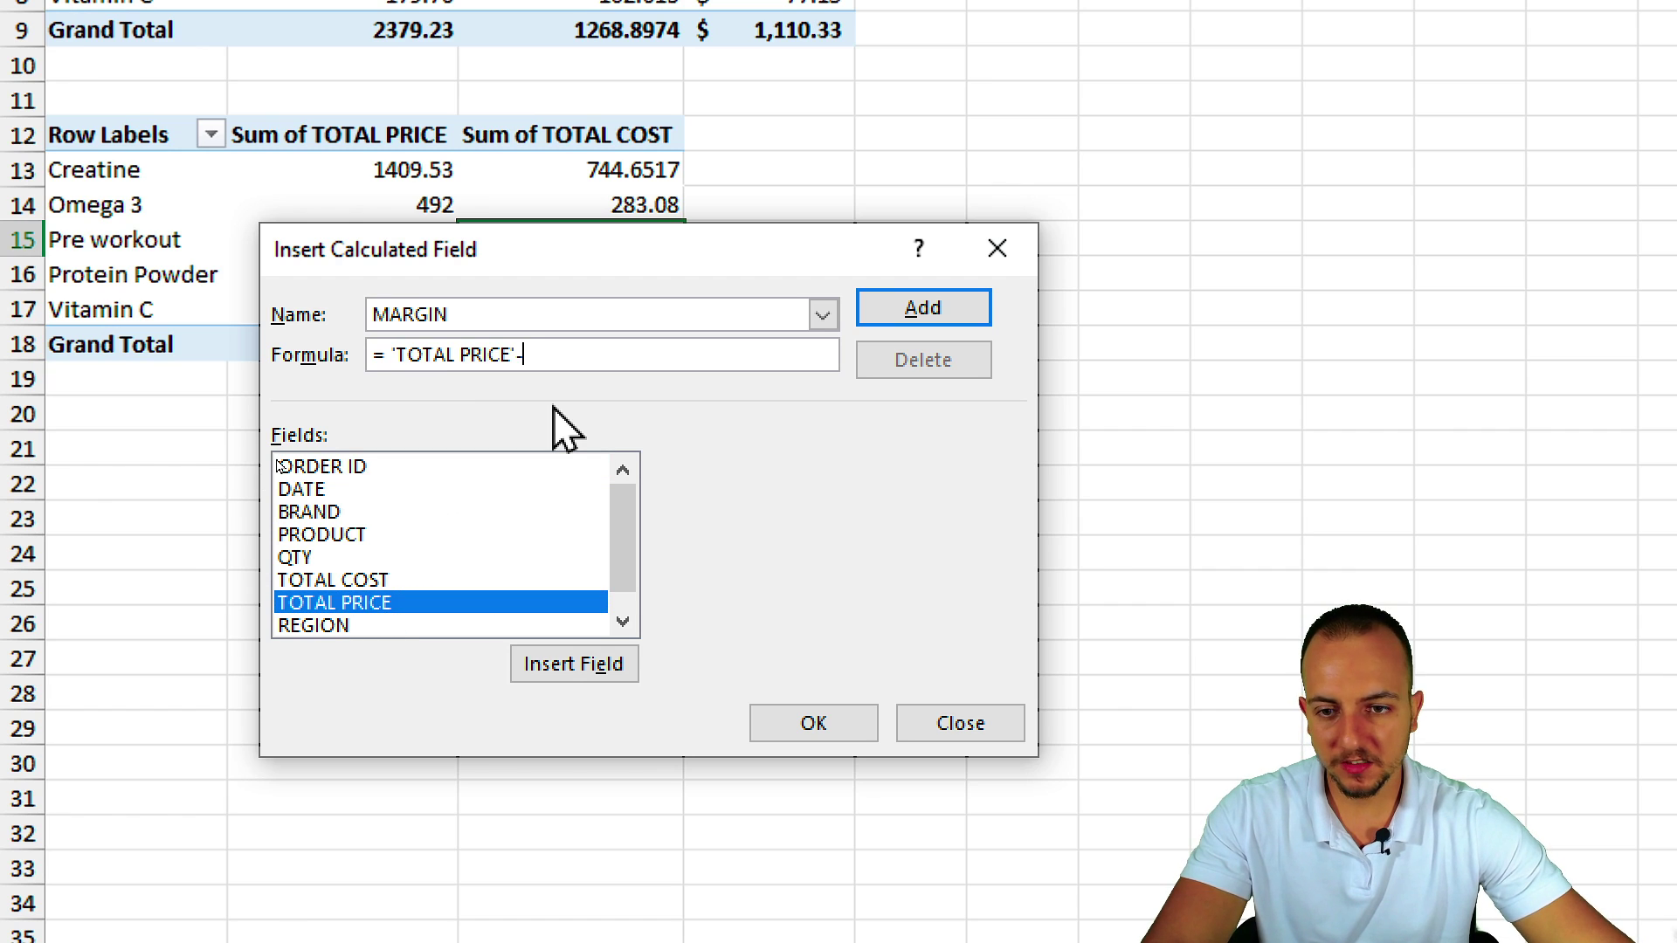
double_click(371, 580)
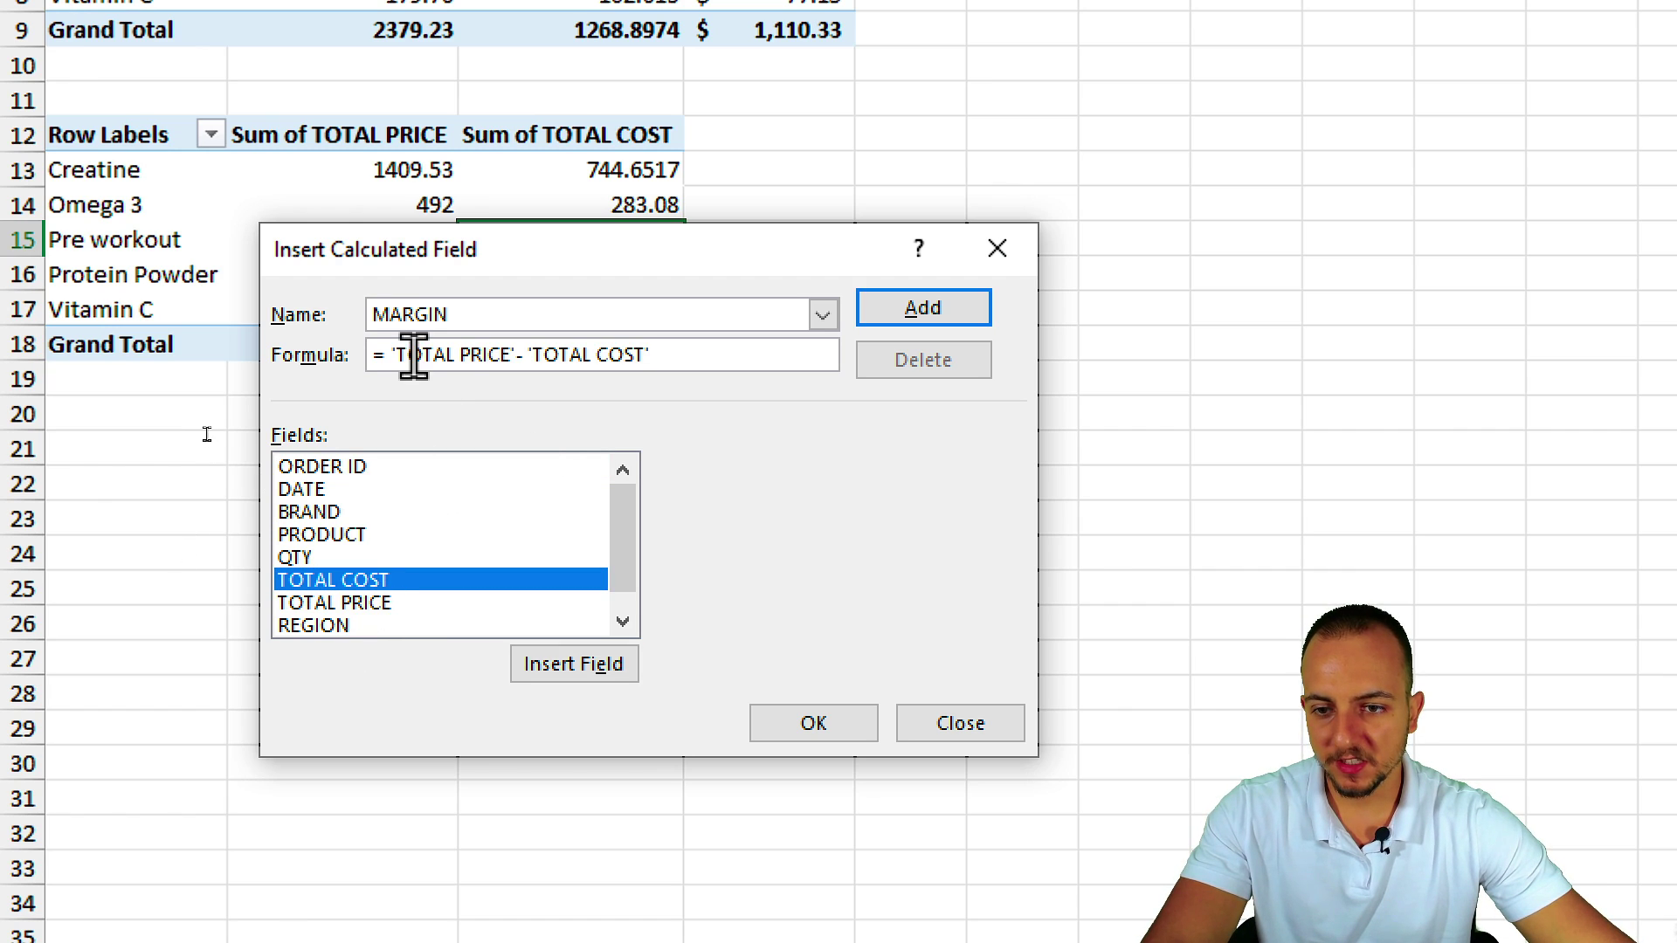
Step: Complete the formula as ('TOTAL PRICE'-'TOTAL COST')/'TOTAL PRICE' and create the field
left_click(387, 354)
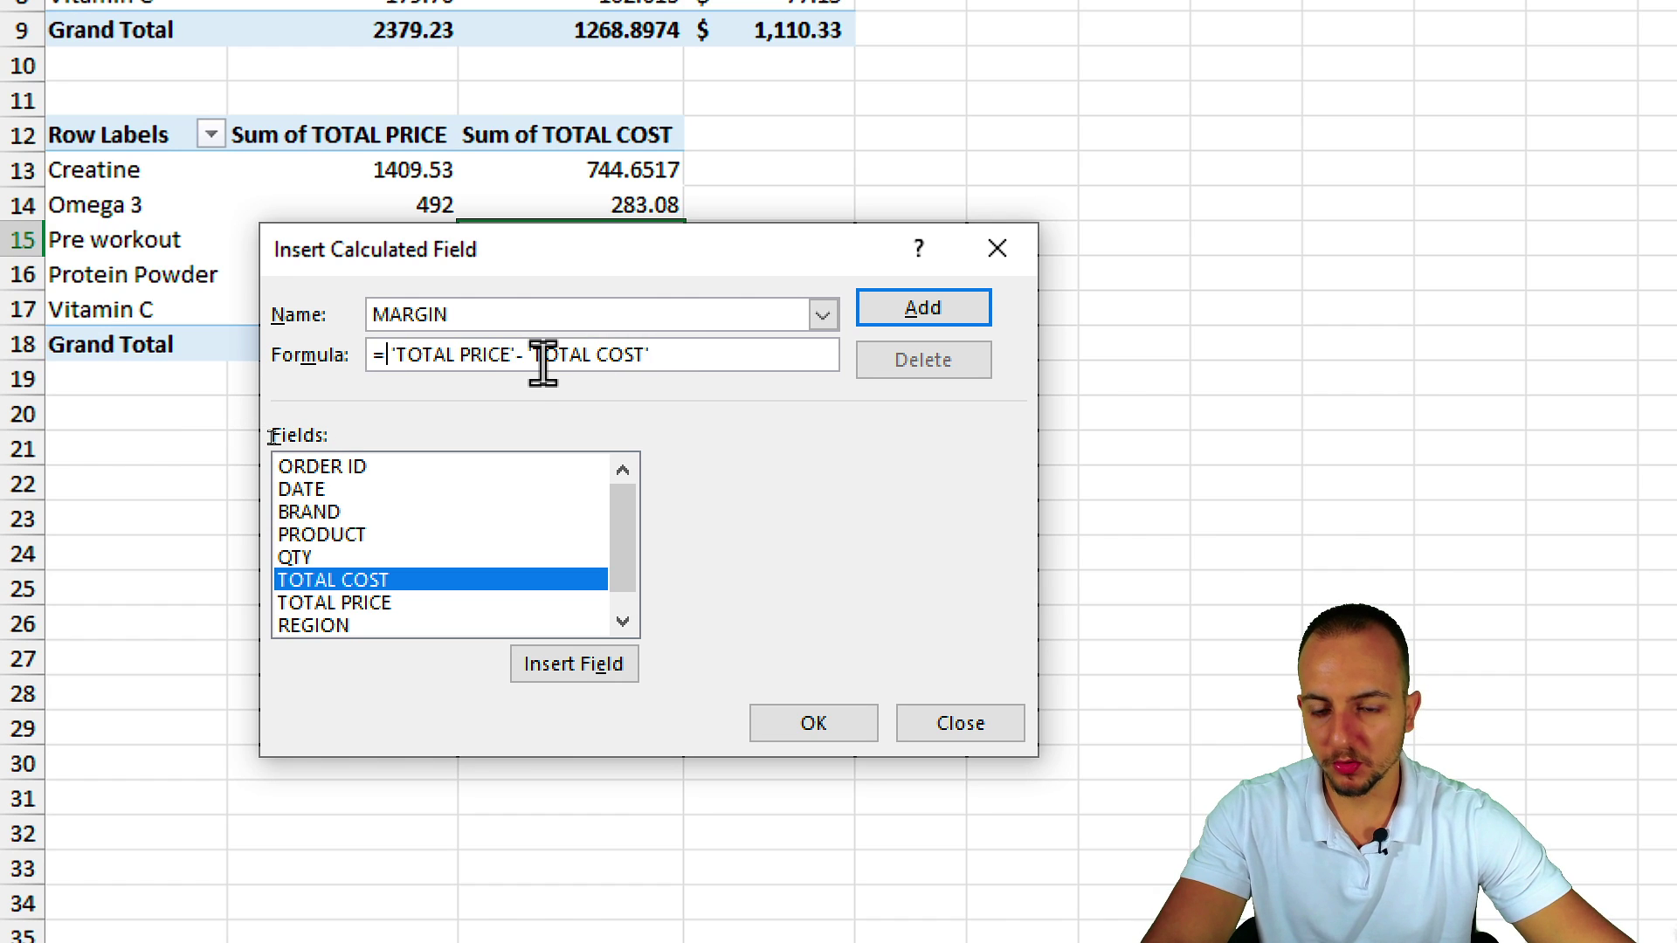
type("(")
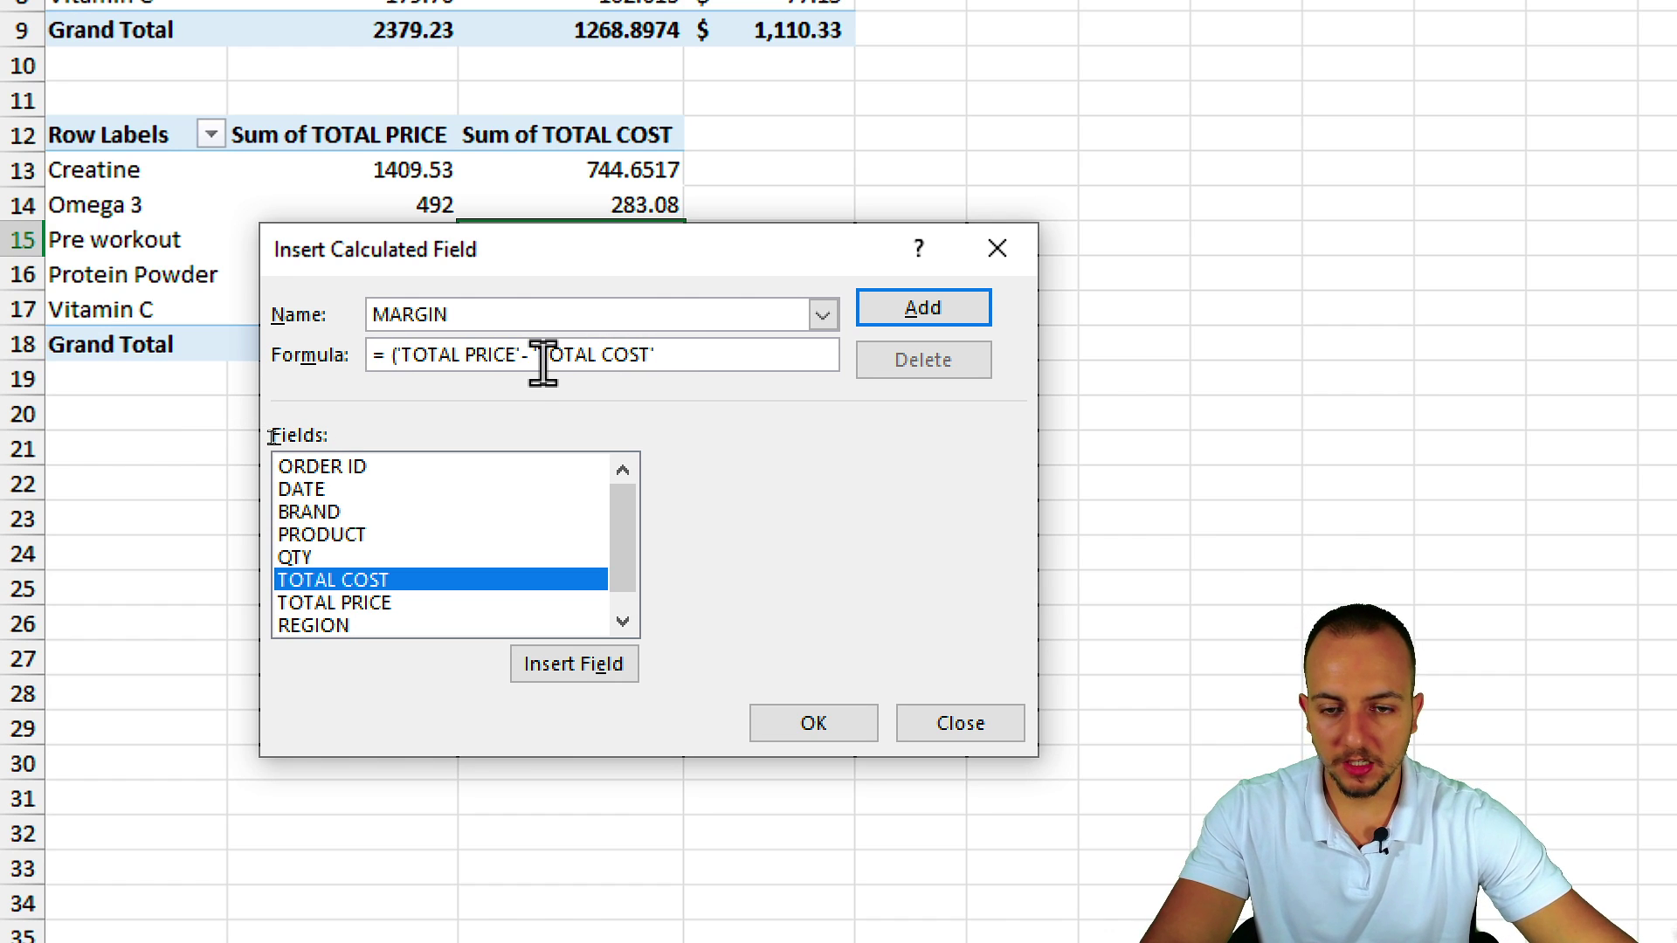
left_click(684, 356)
type(")")
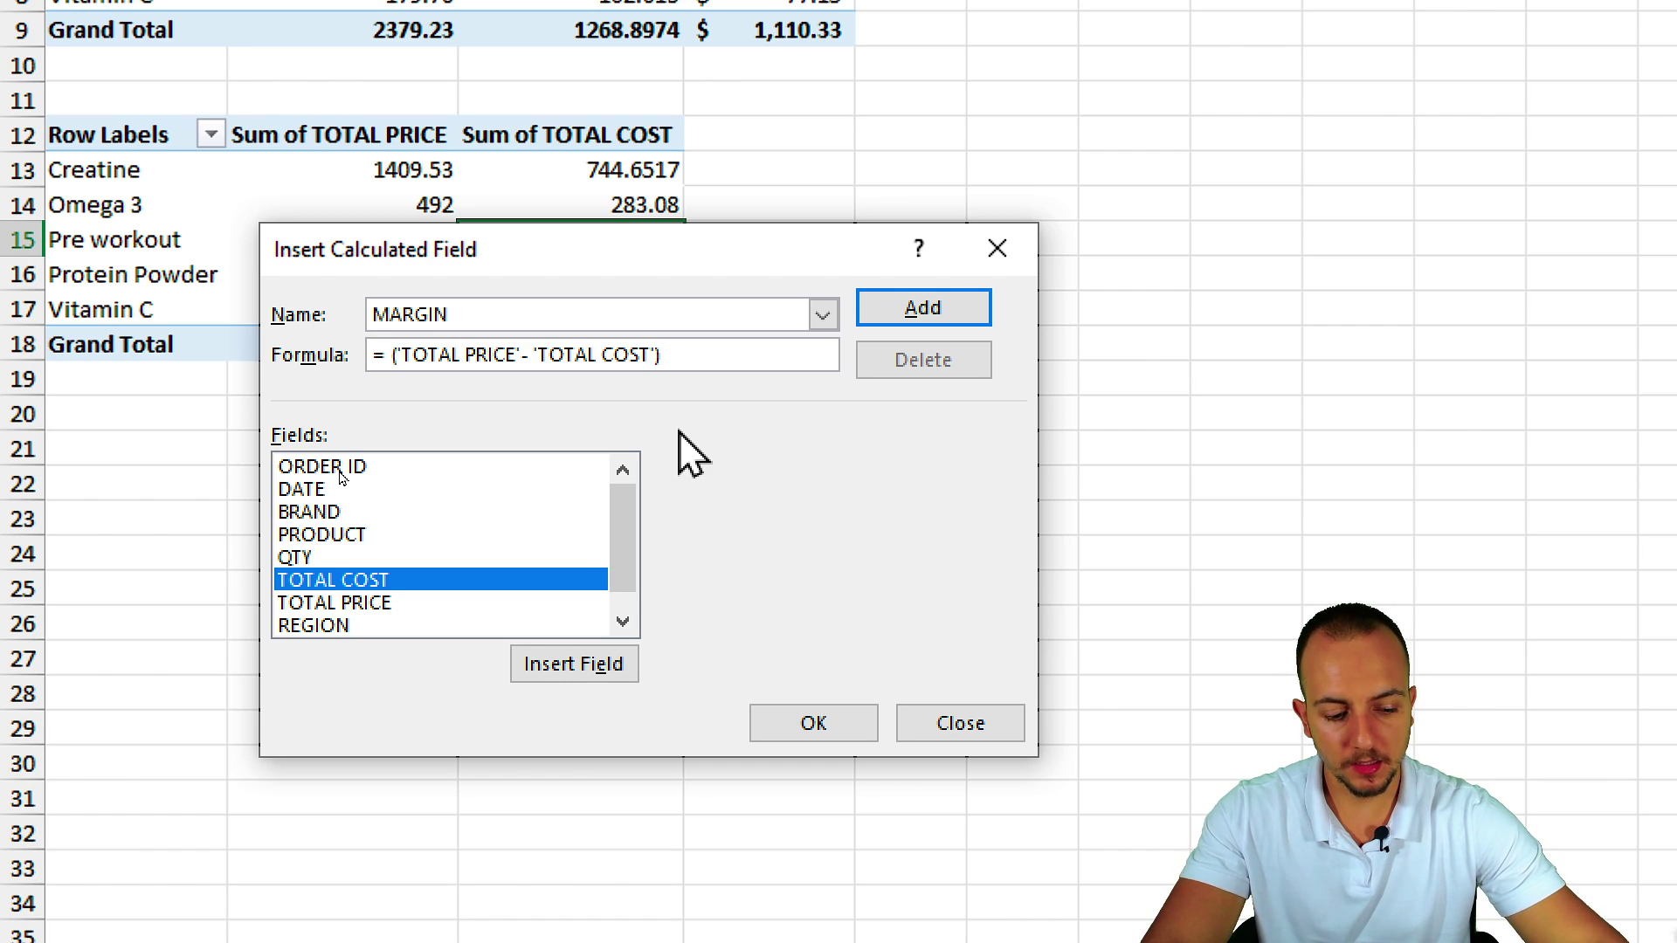
type("/")
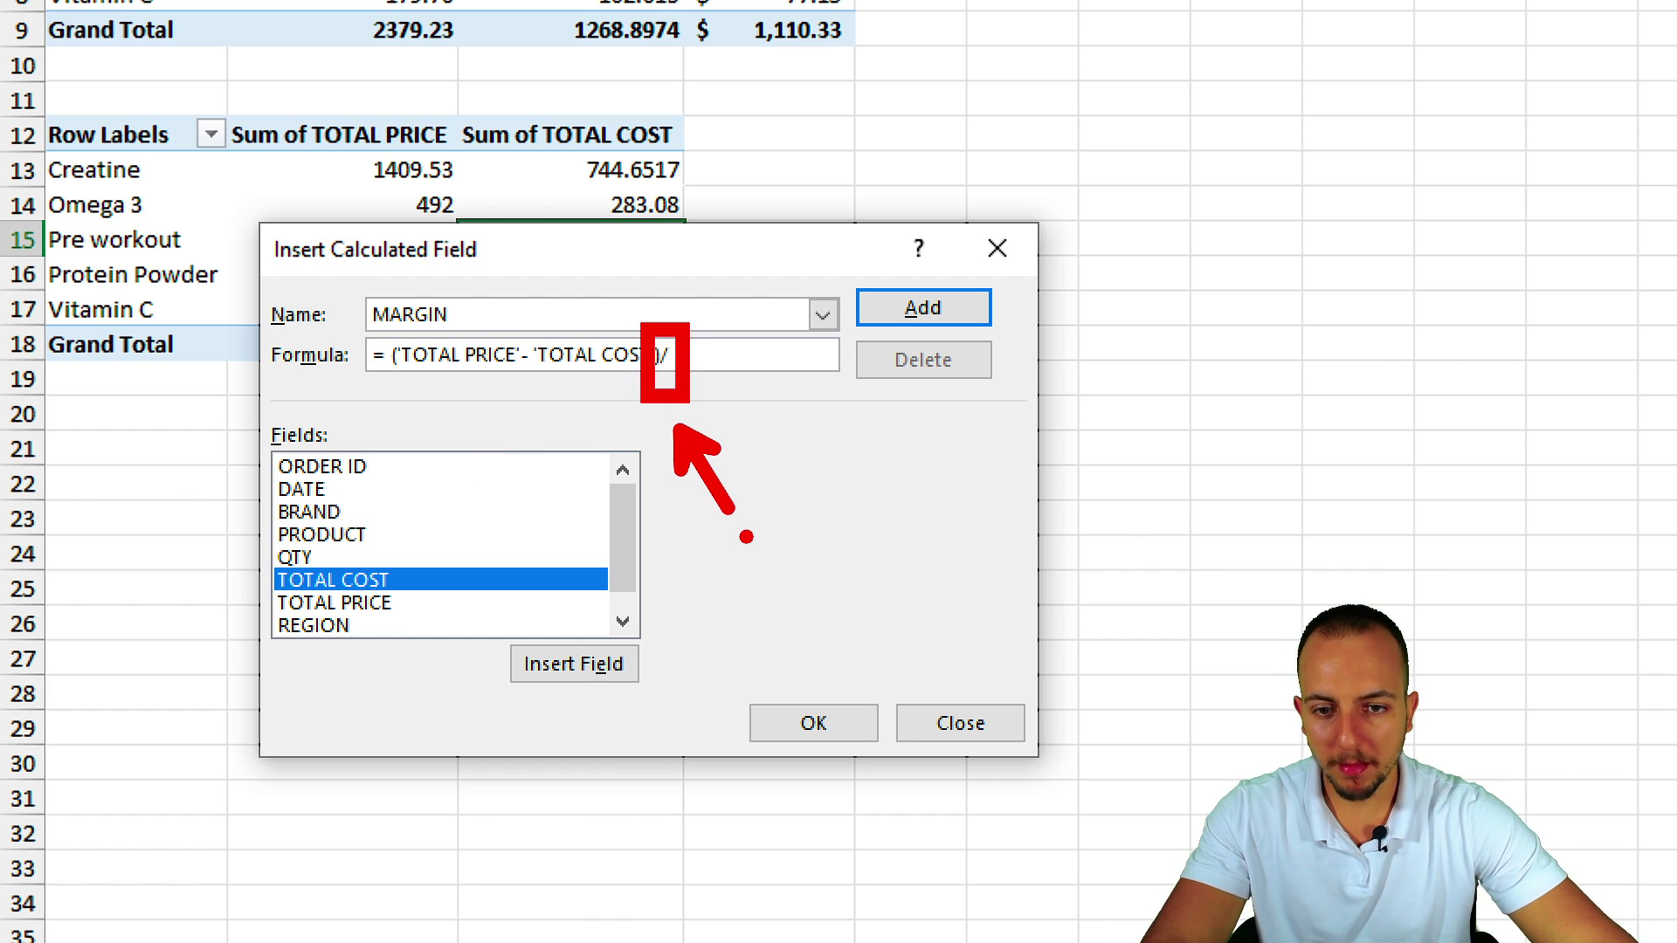
left_click(375, 603)
double_click(375, 603)
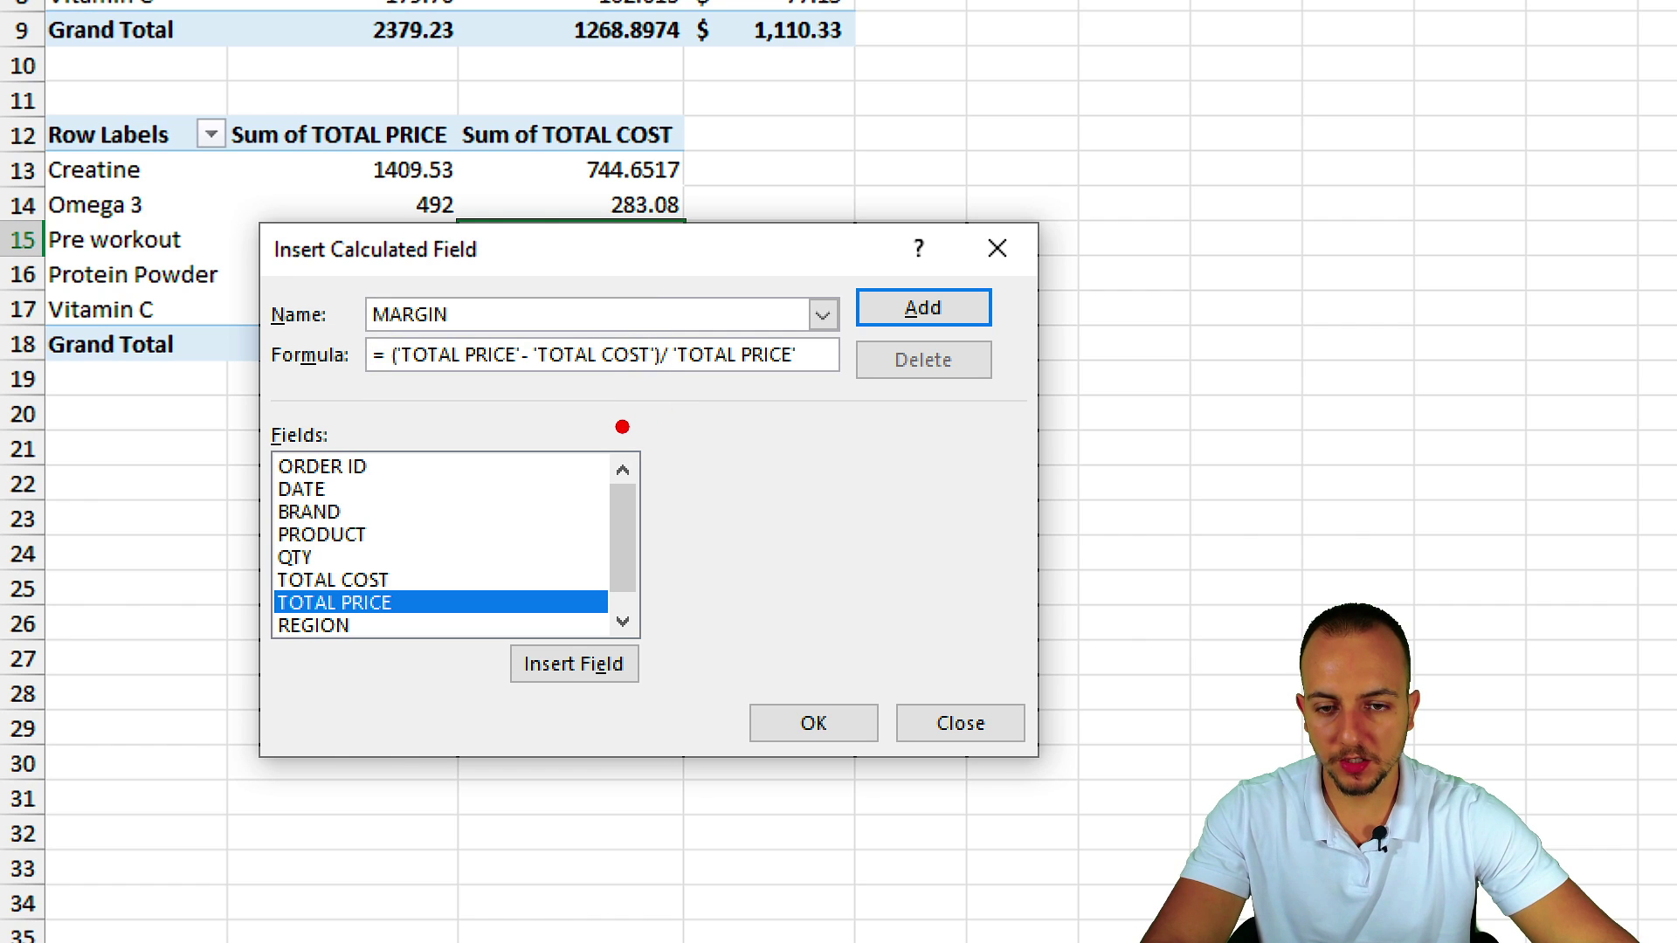
left_click(814, 725)
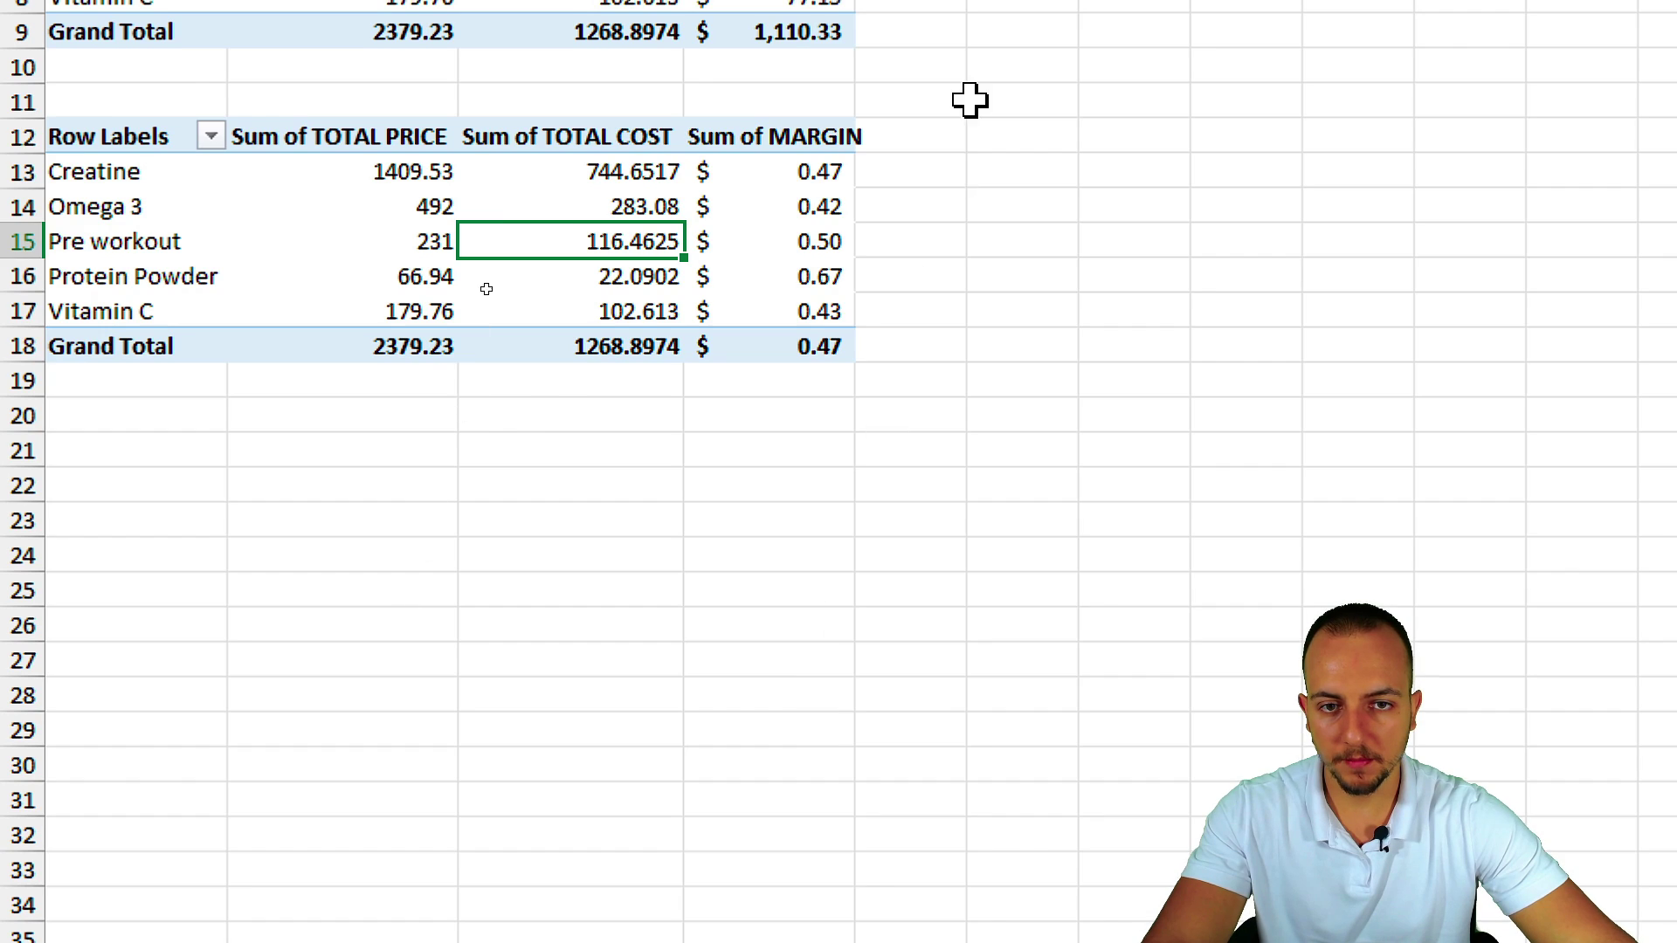
Step: Apply Percent Style to the Sum of MARGIN values in D13:D18
scroll(969, 102, "up", 3)
left_click_drag(802, 407, 797, 599)
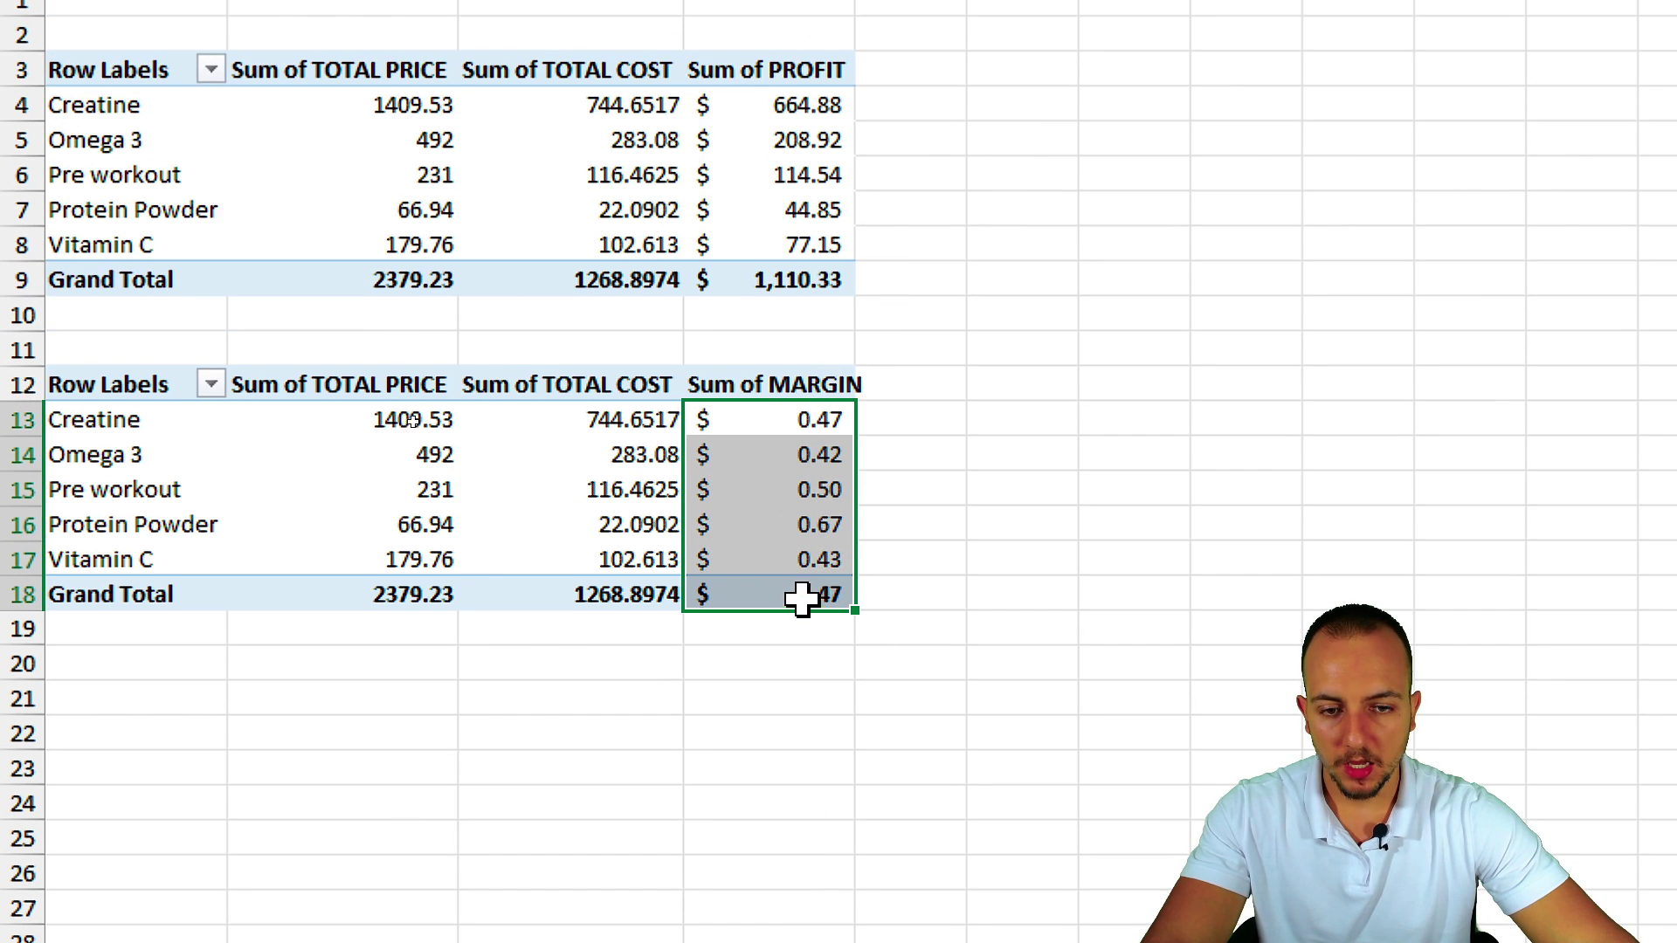
left_click_drag(819, 424, 766, 581)
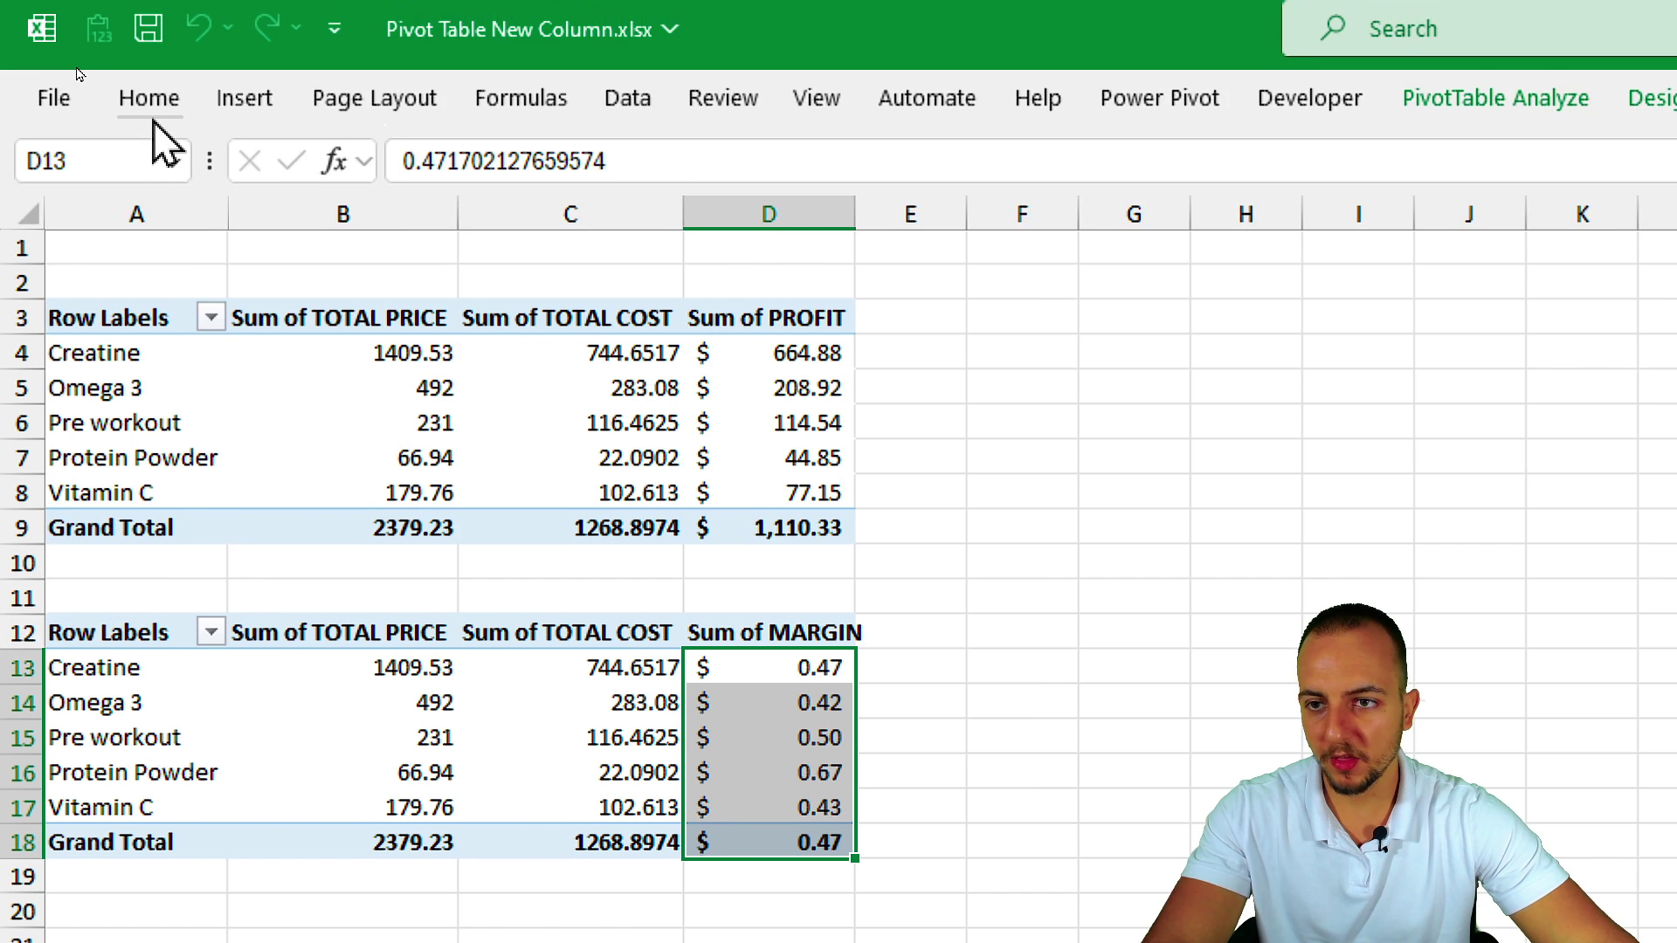
left_click(153, 111)
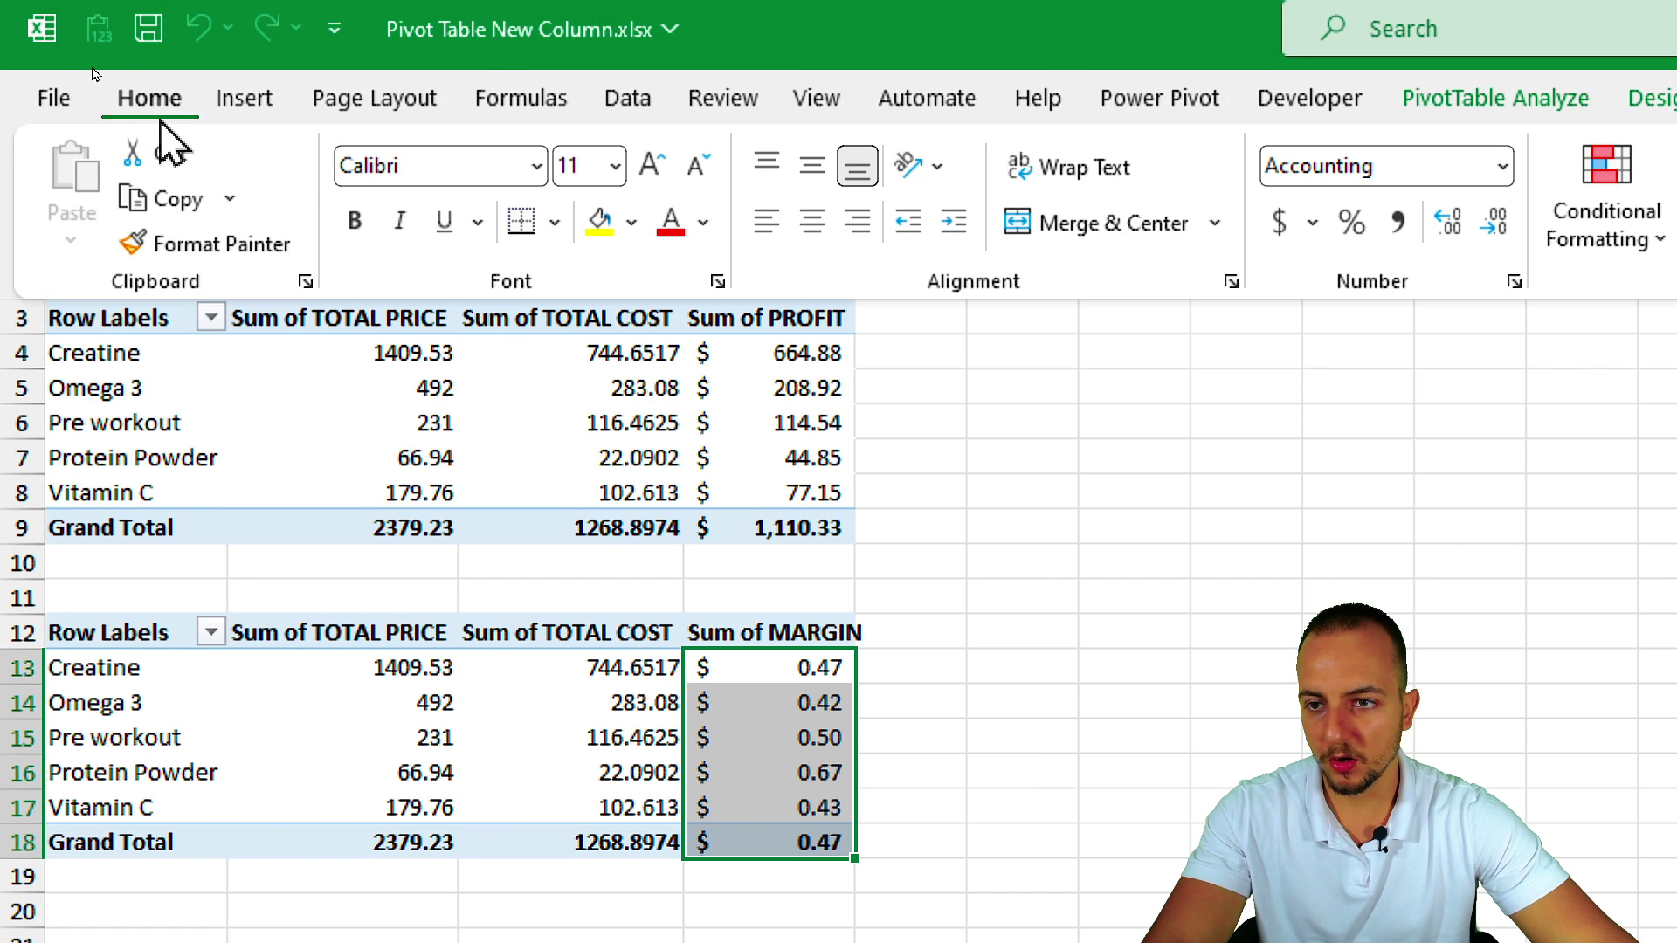
left_click(947, 222)
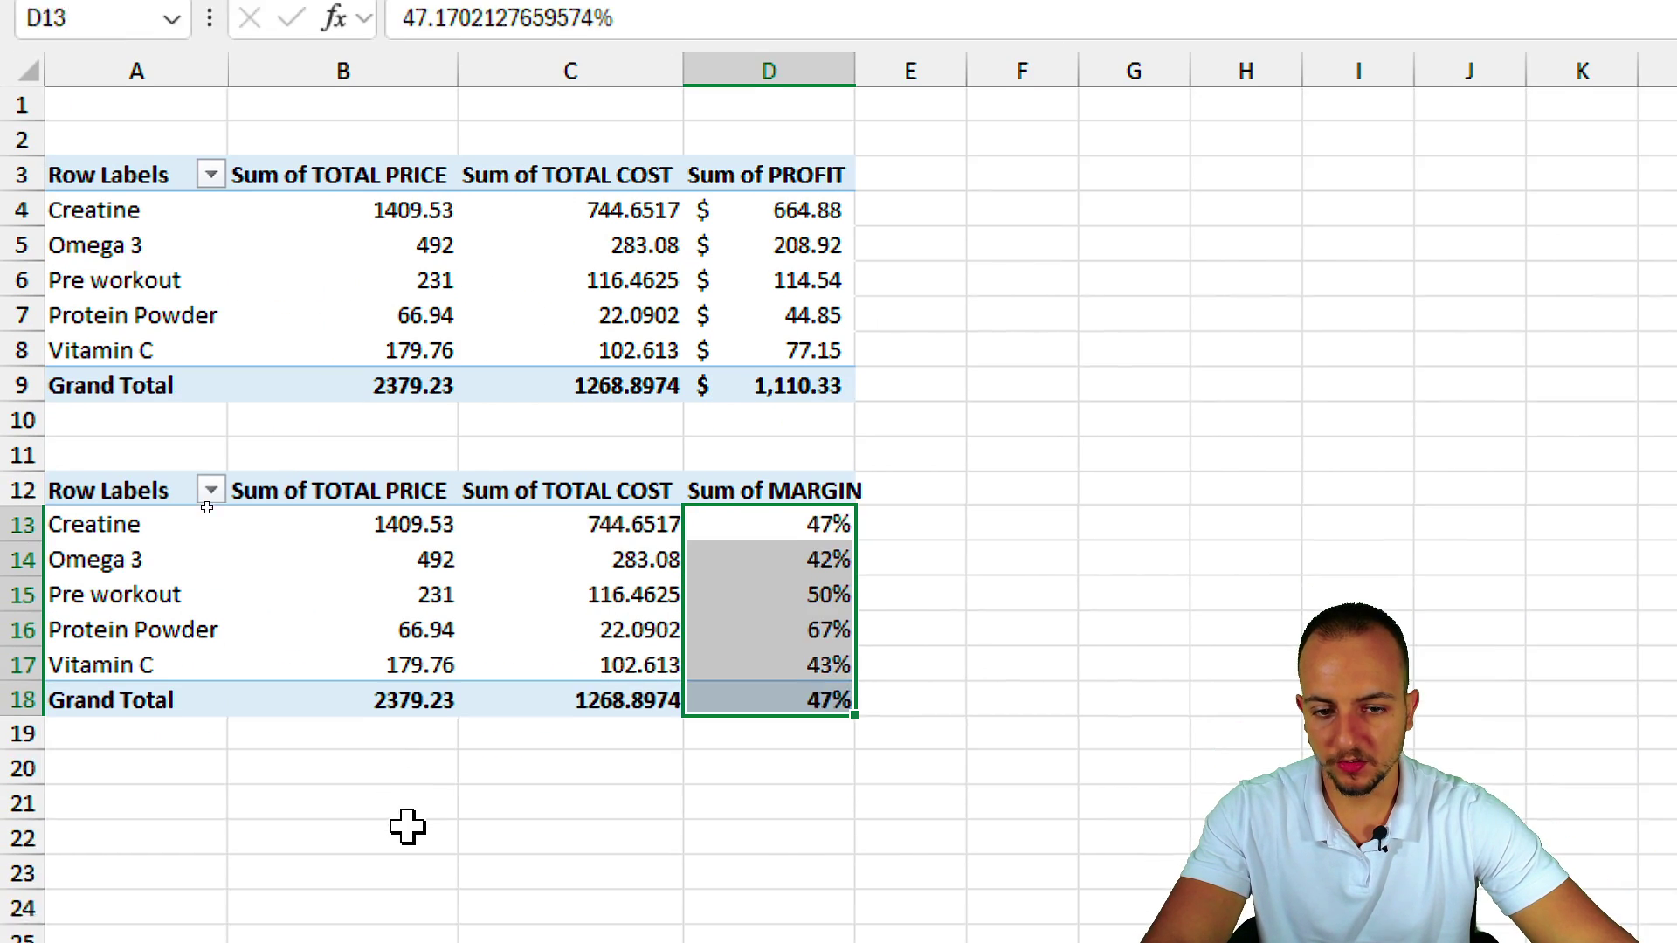
left_click(668, 594)
left_click(769, 559)
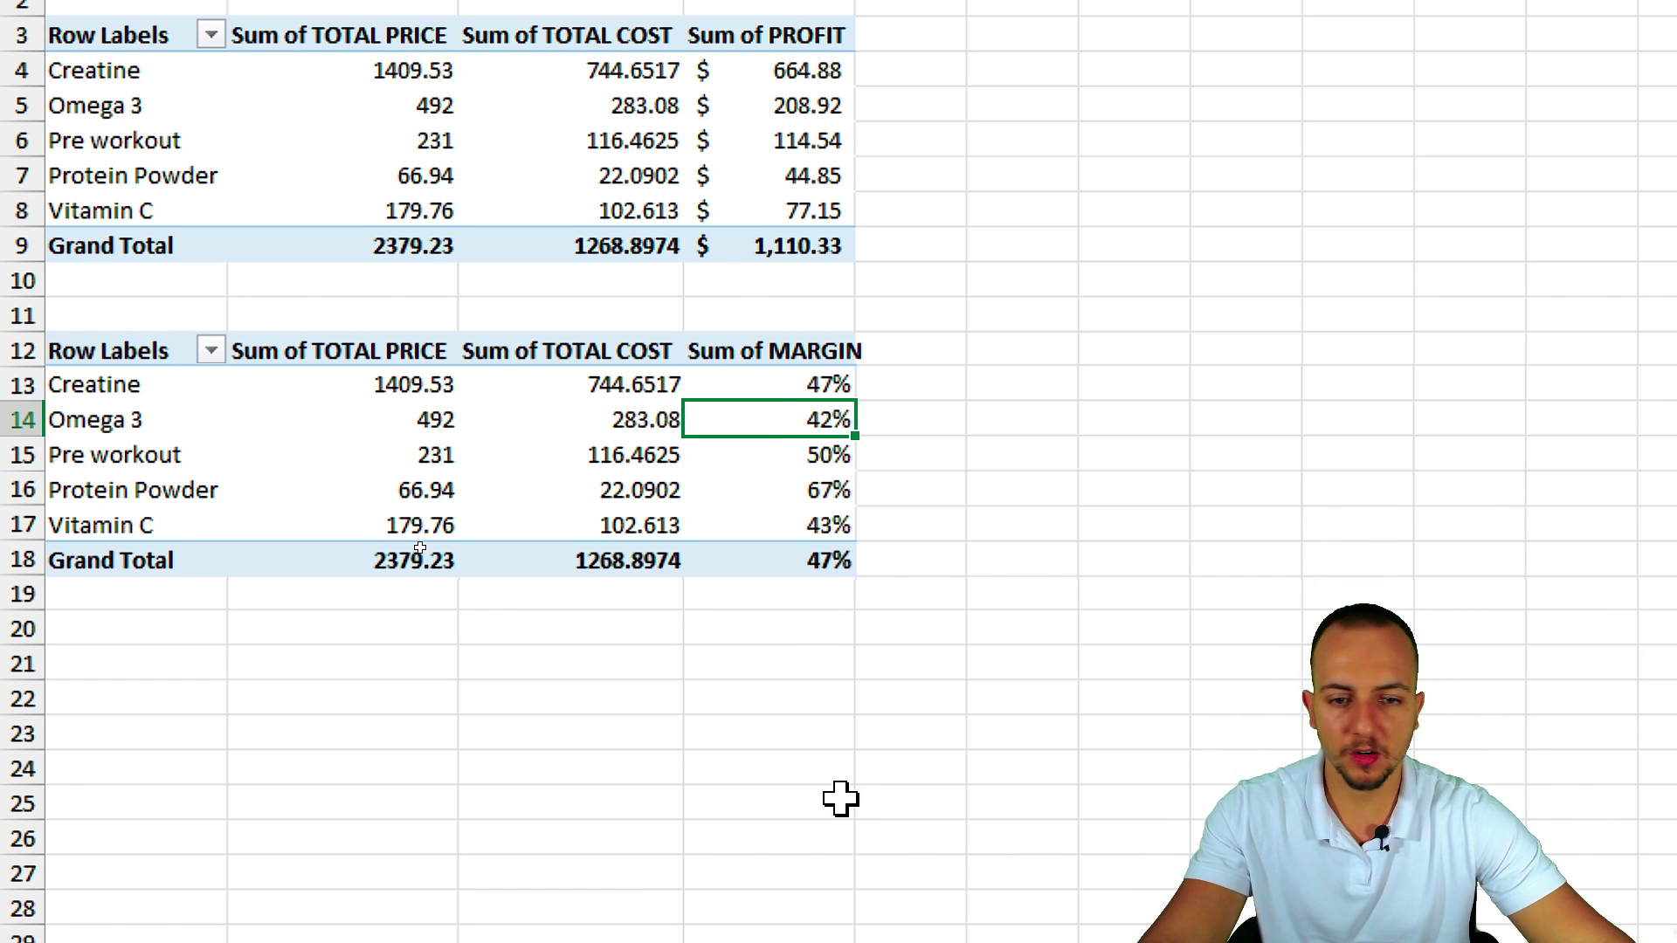
left_click_drag(768, 390, 746, 564)
left_click(773, 385)
left_click(768, 354)
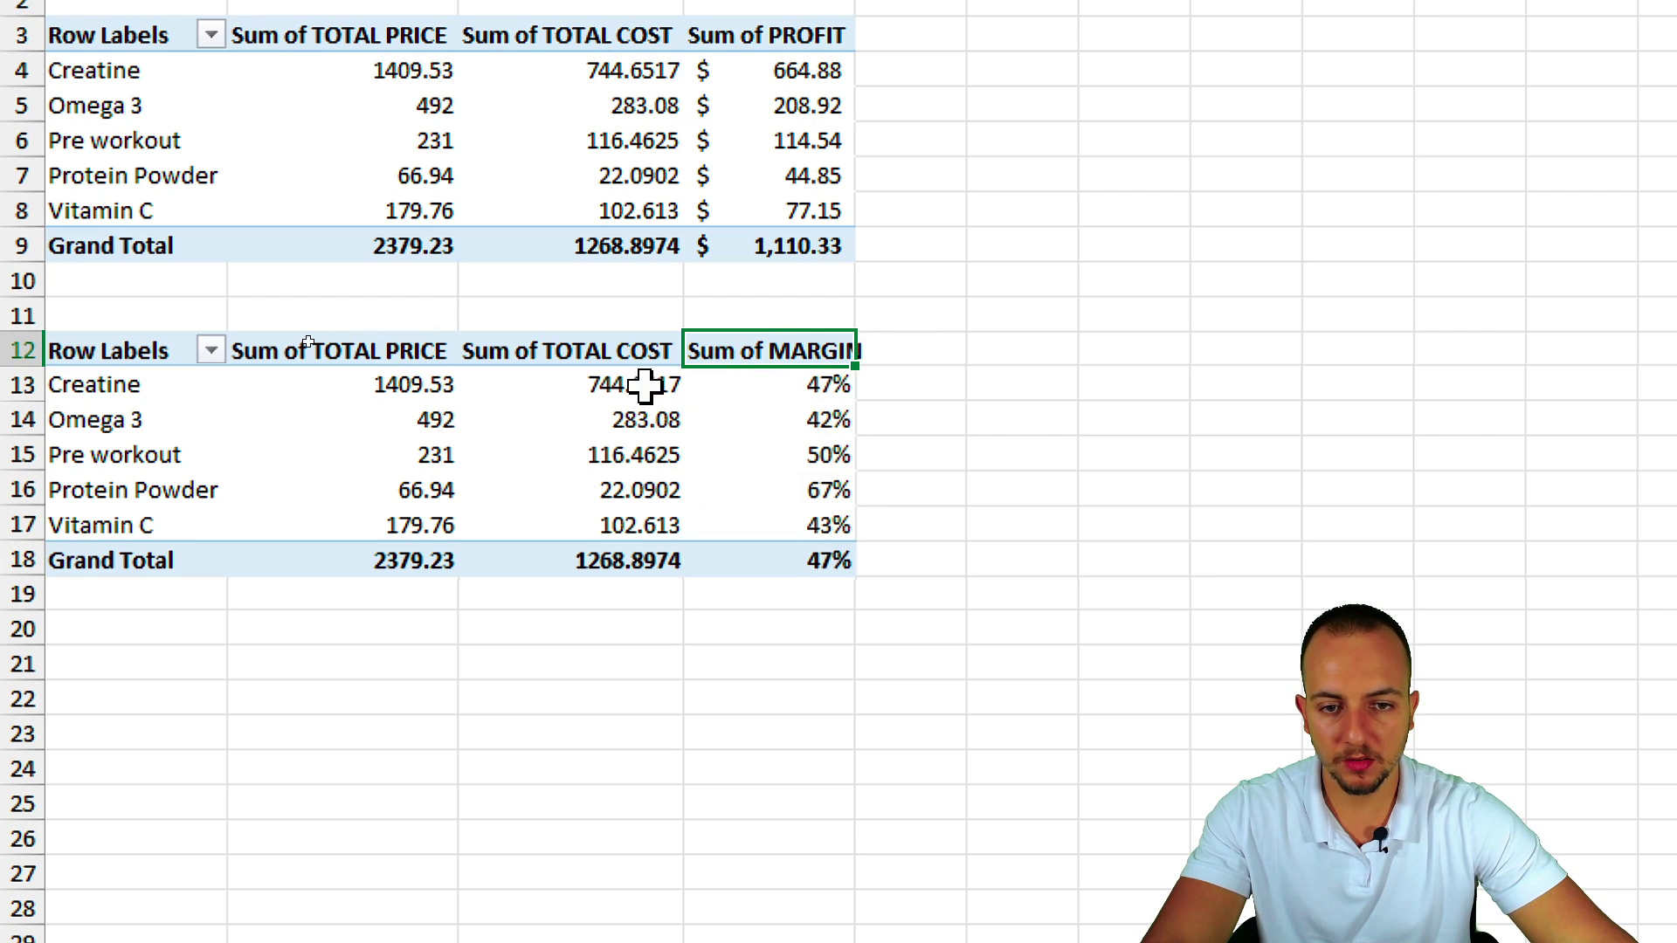
left_click(103, 353)
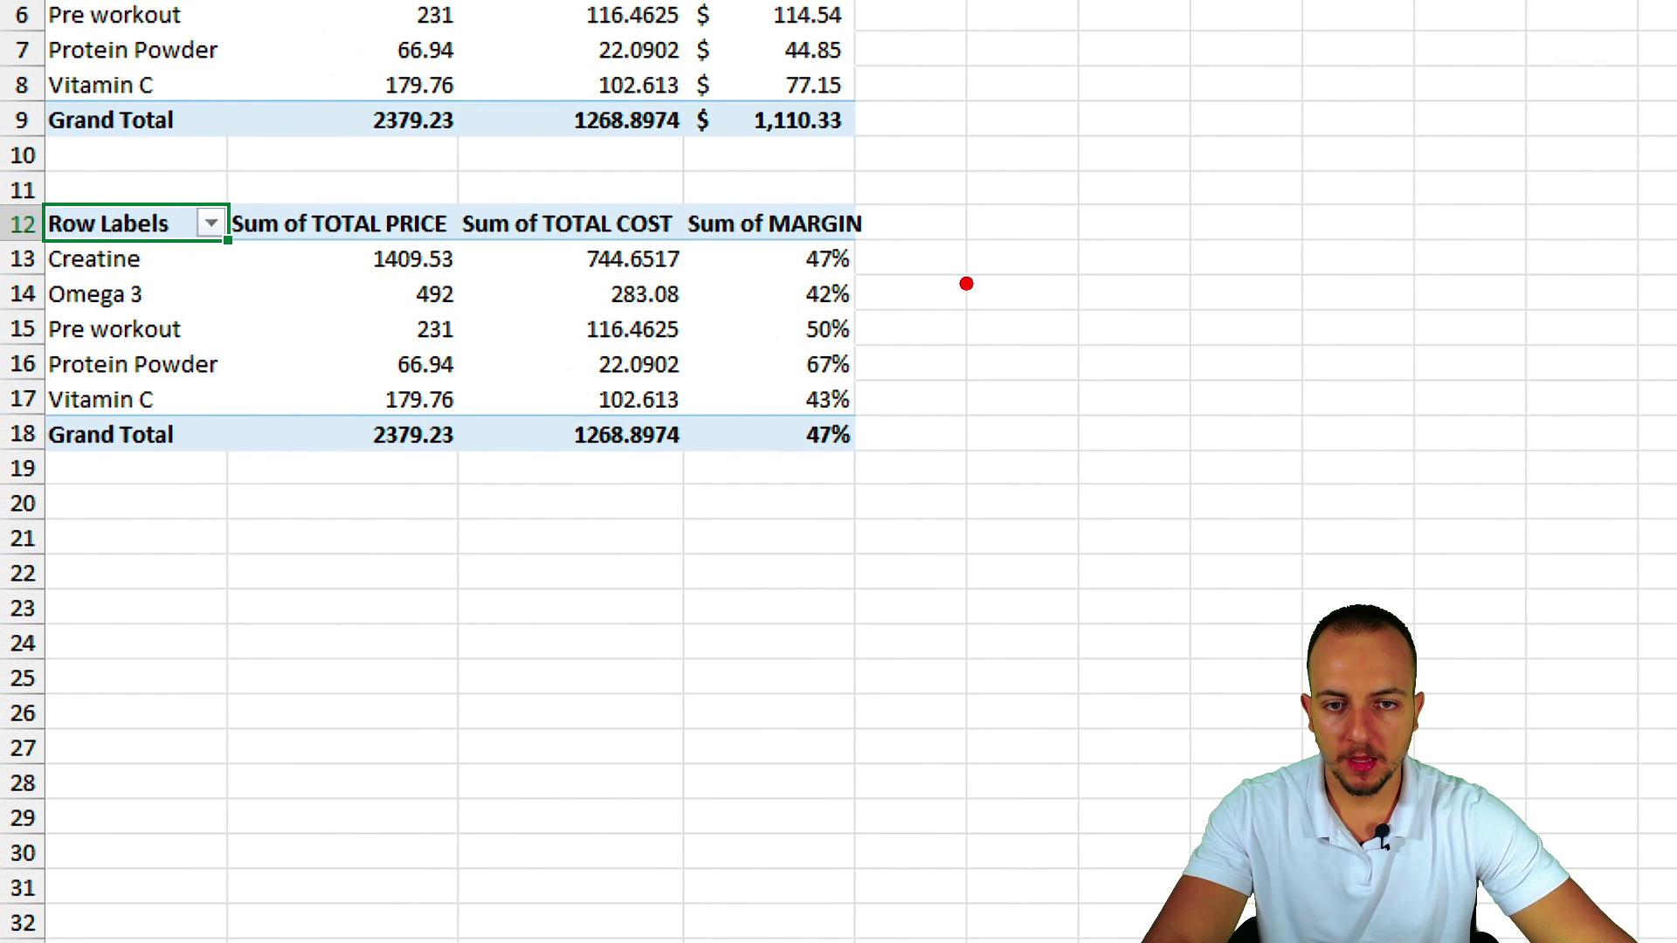
mouse_move(654, 172)
left_mouse_down()
mouse_move(931, 269)
mouse_move(996, 267)
mouse_move(1222, 320)
left_mouse_up()
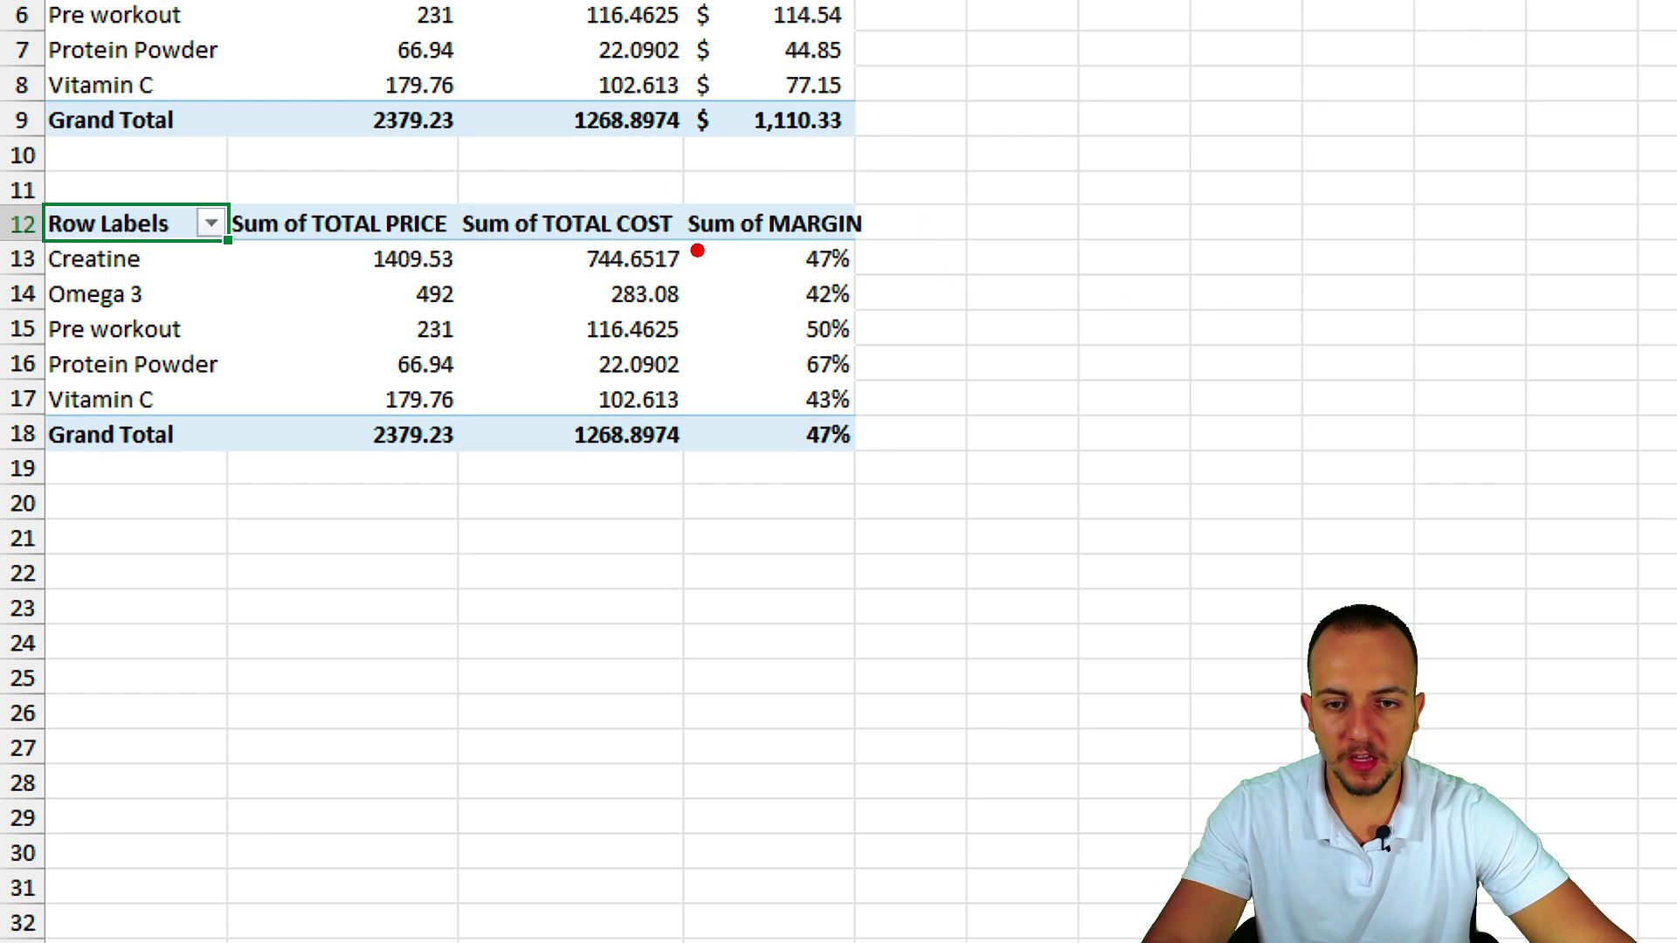
left_click_drag(683, 265, 758, 183)
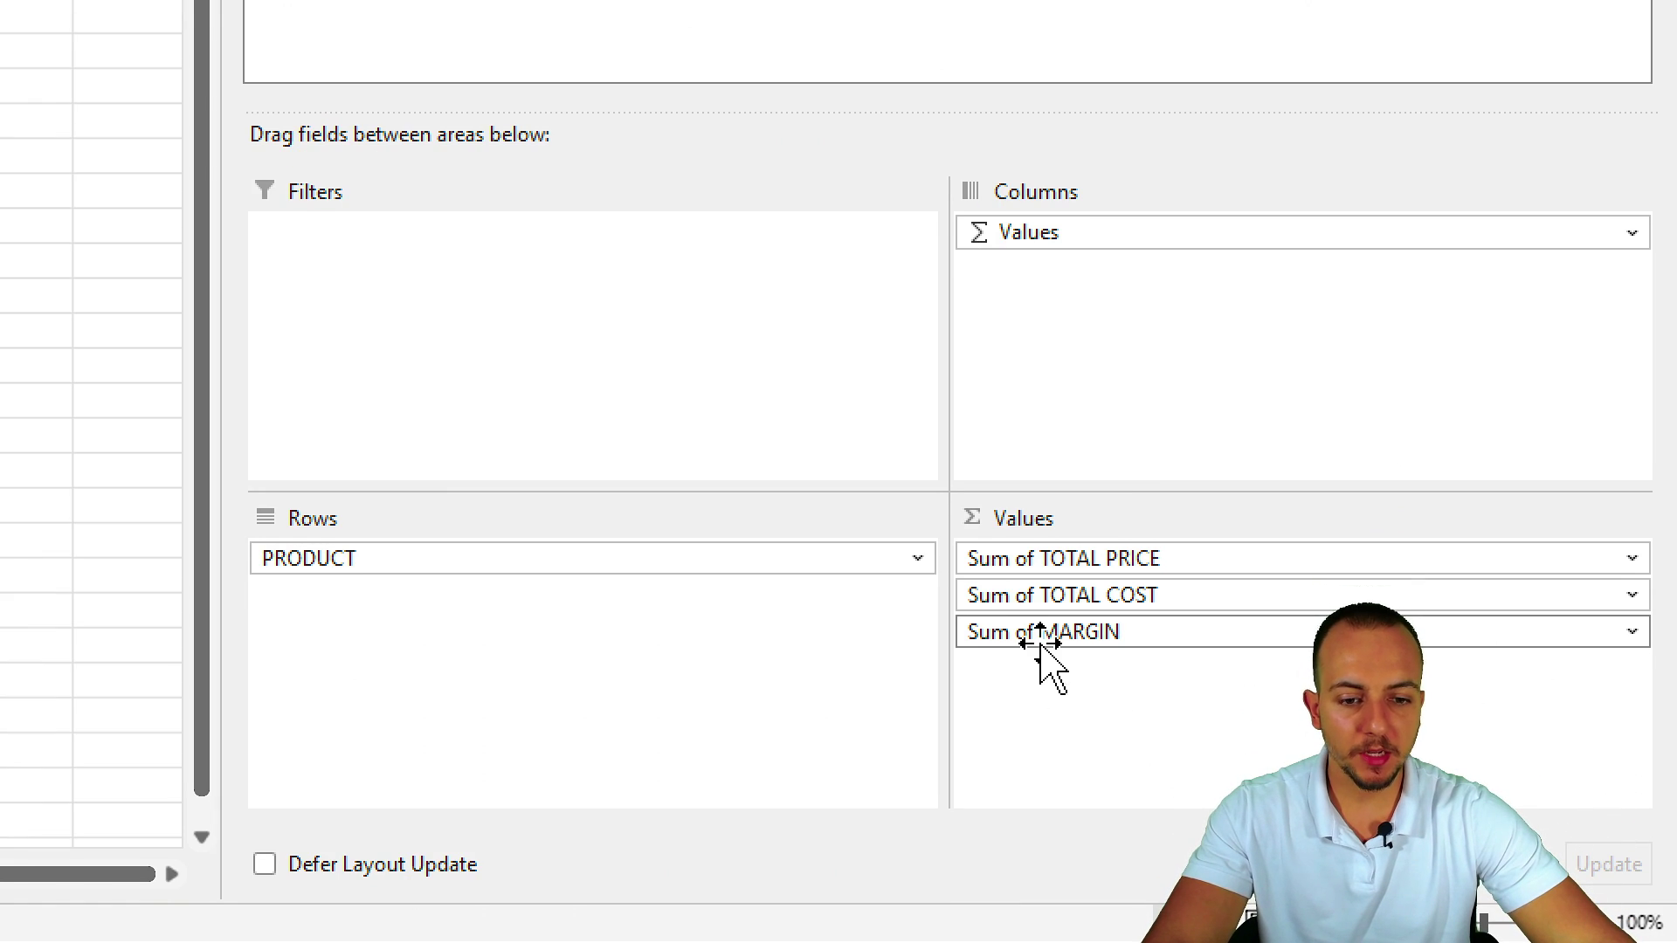
Step: Change the MARGIN value field's summary from Sum to Average, naming it Average of MARGIN
left_click(1020, 632)
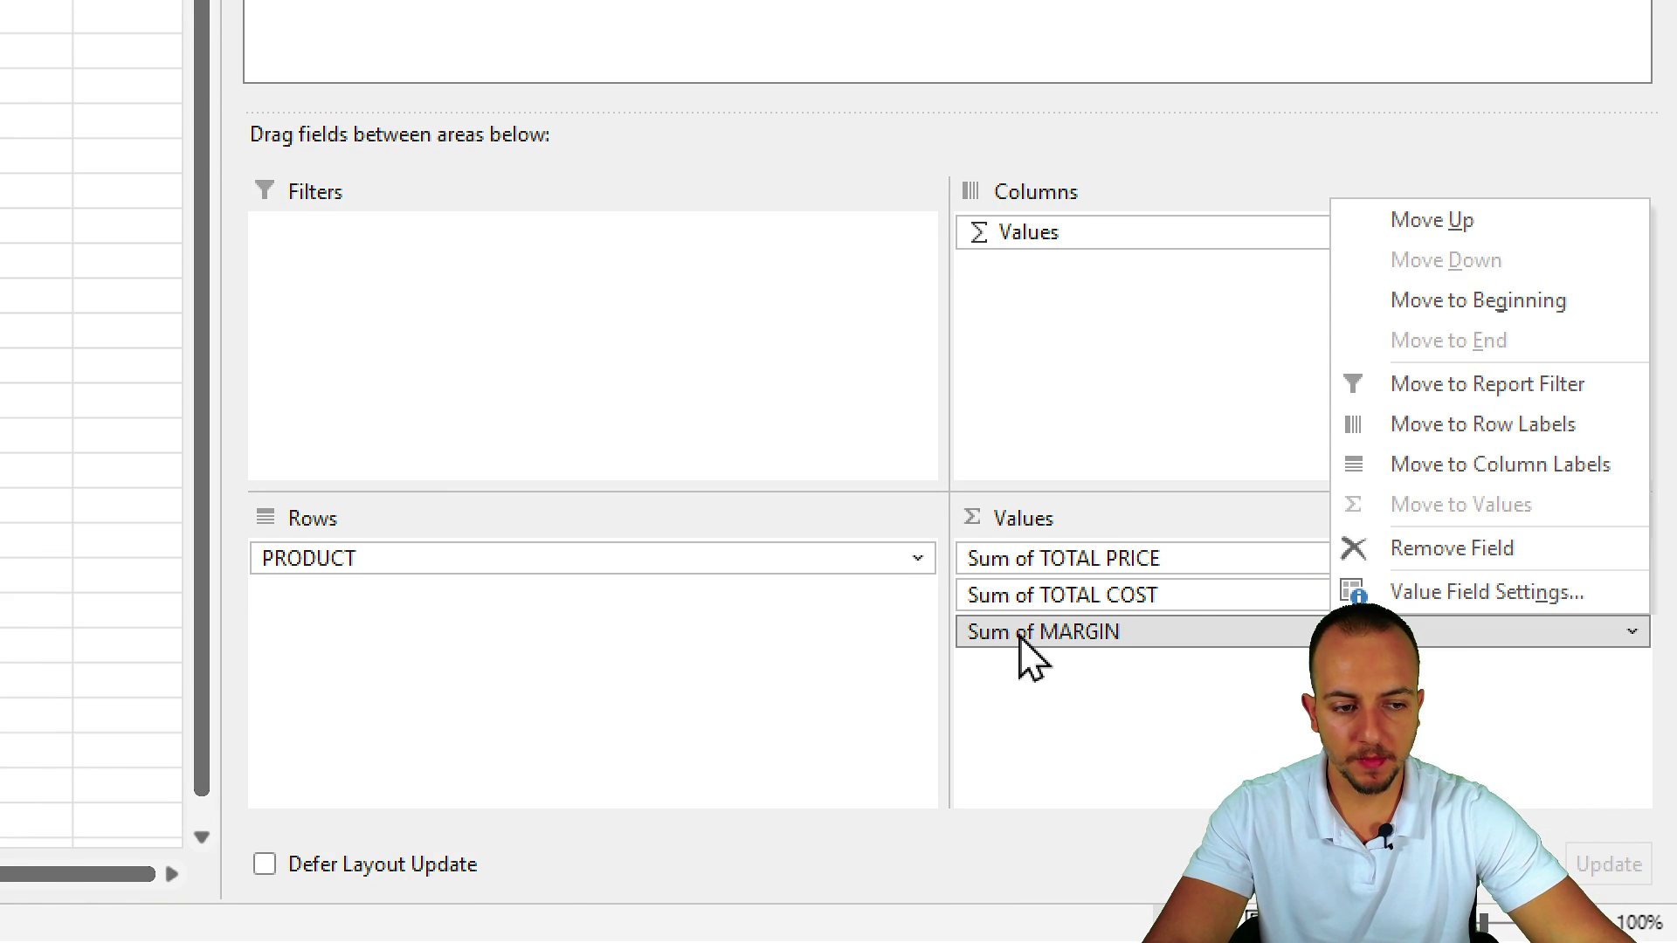
left_click(1485, 592)
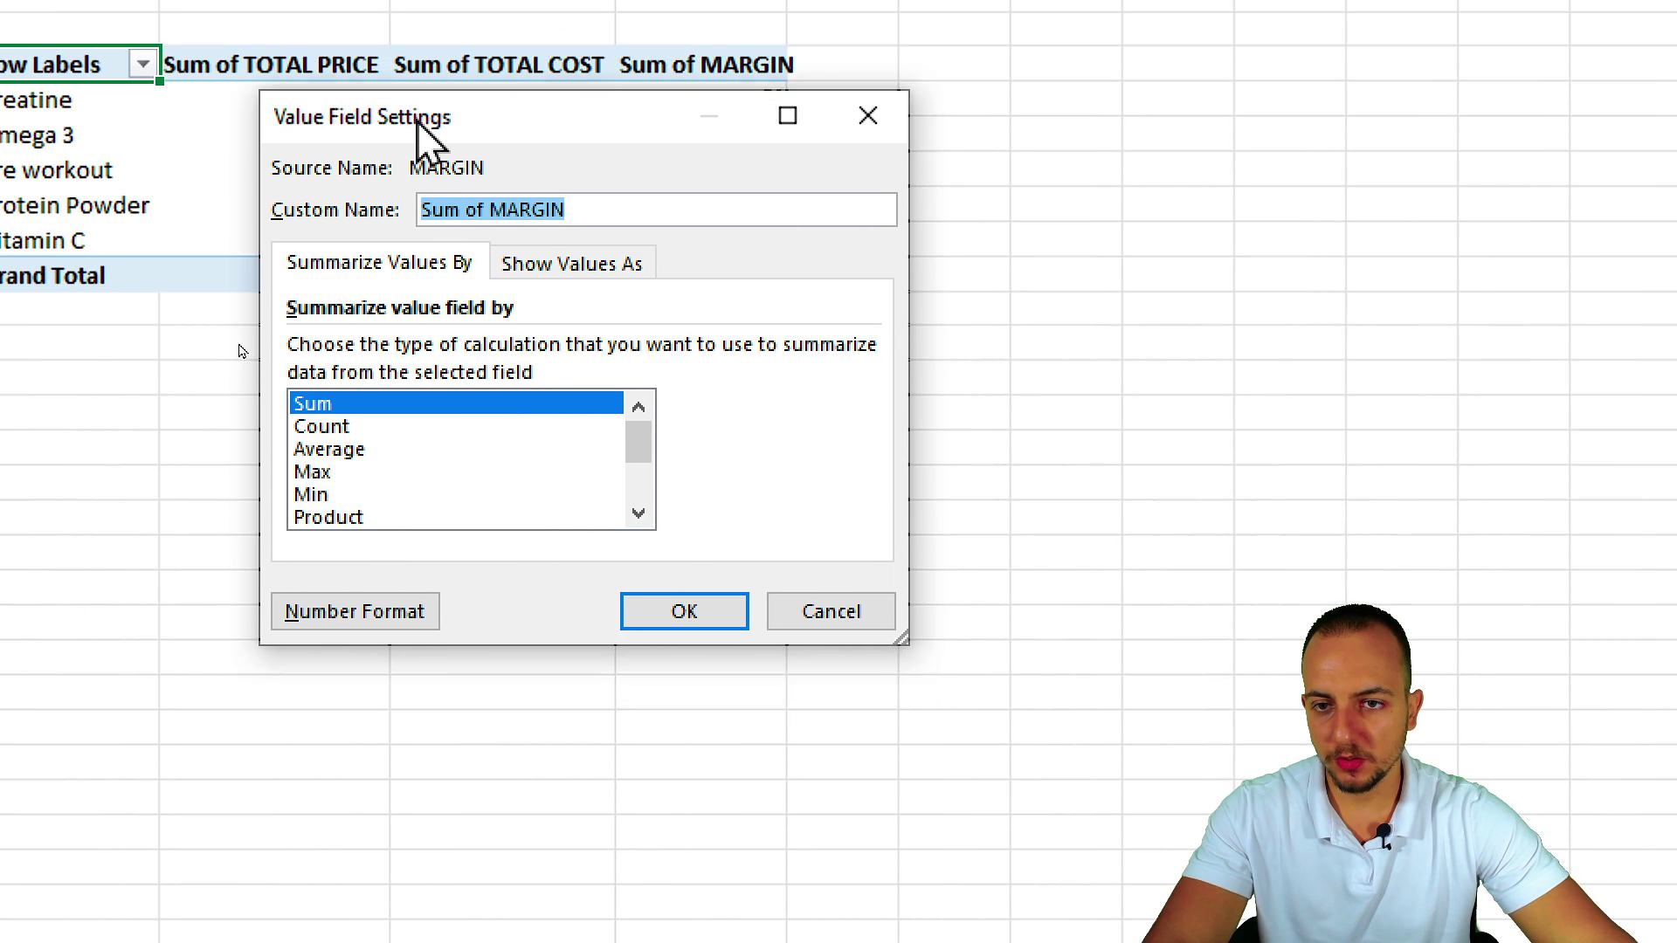
left_click(371, 410)
left_click(390, 449)
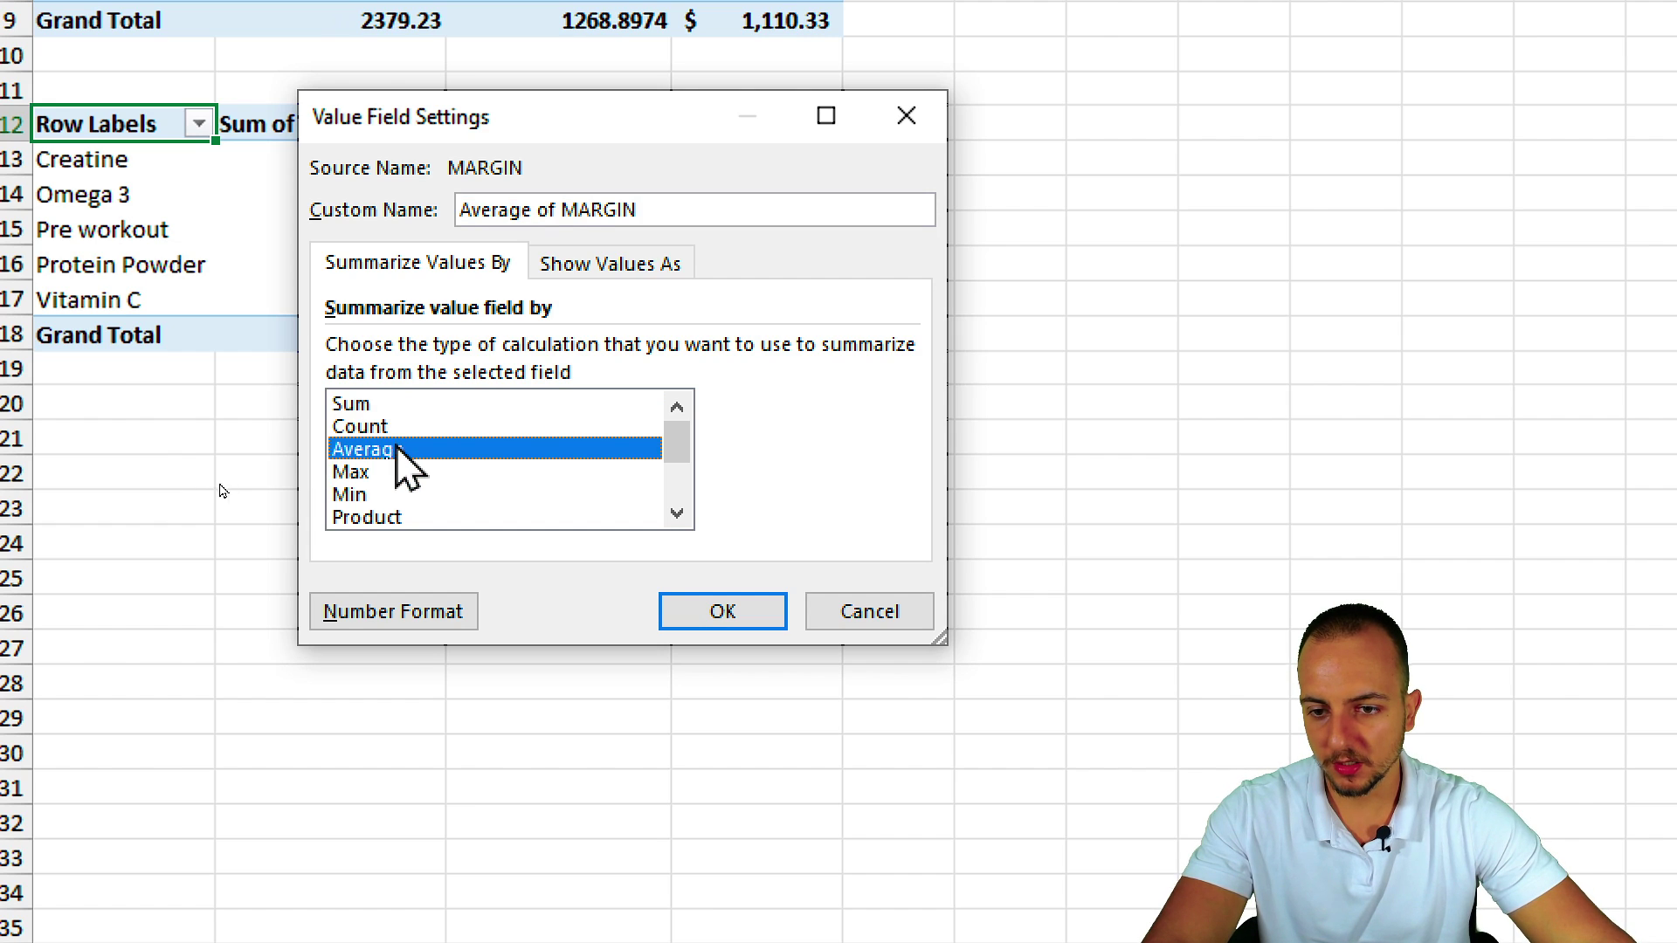
left_click(698, 615)
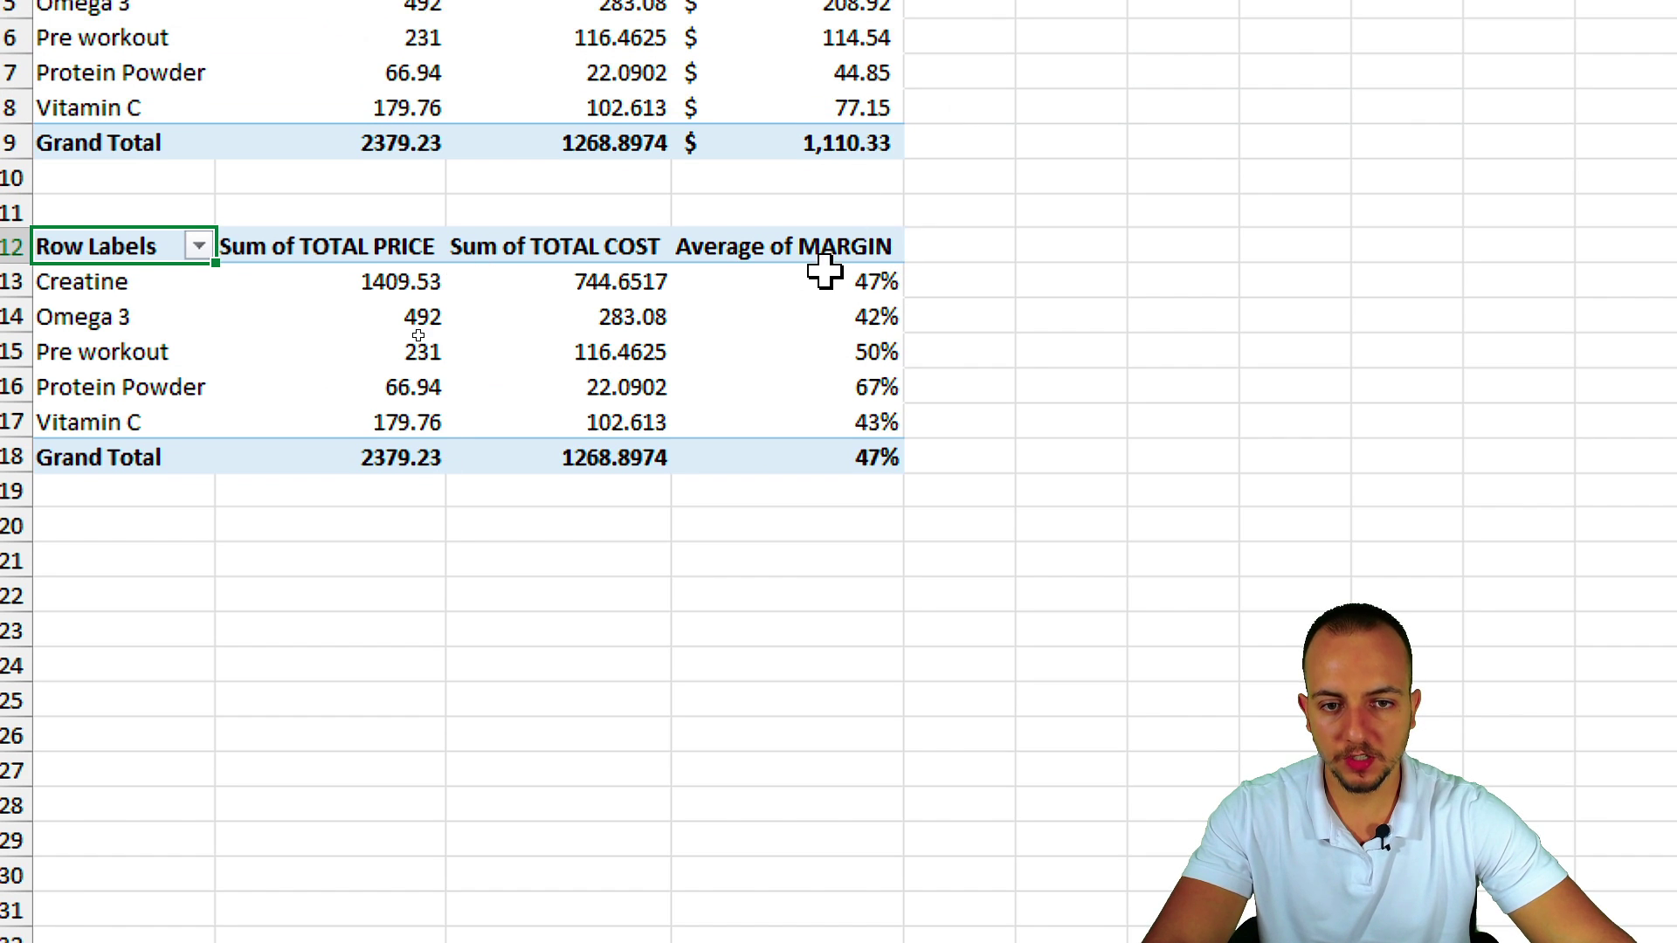
left_click_drag(825, 278, 838, 442)
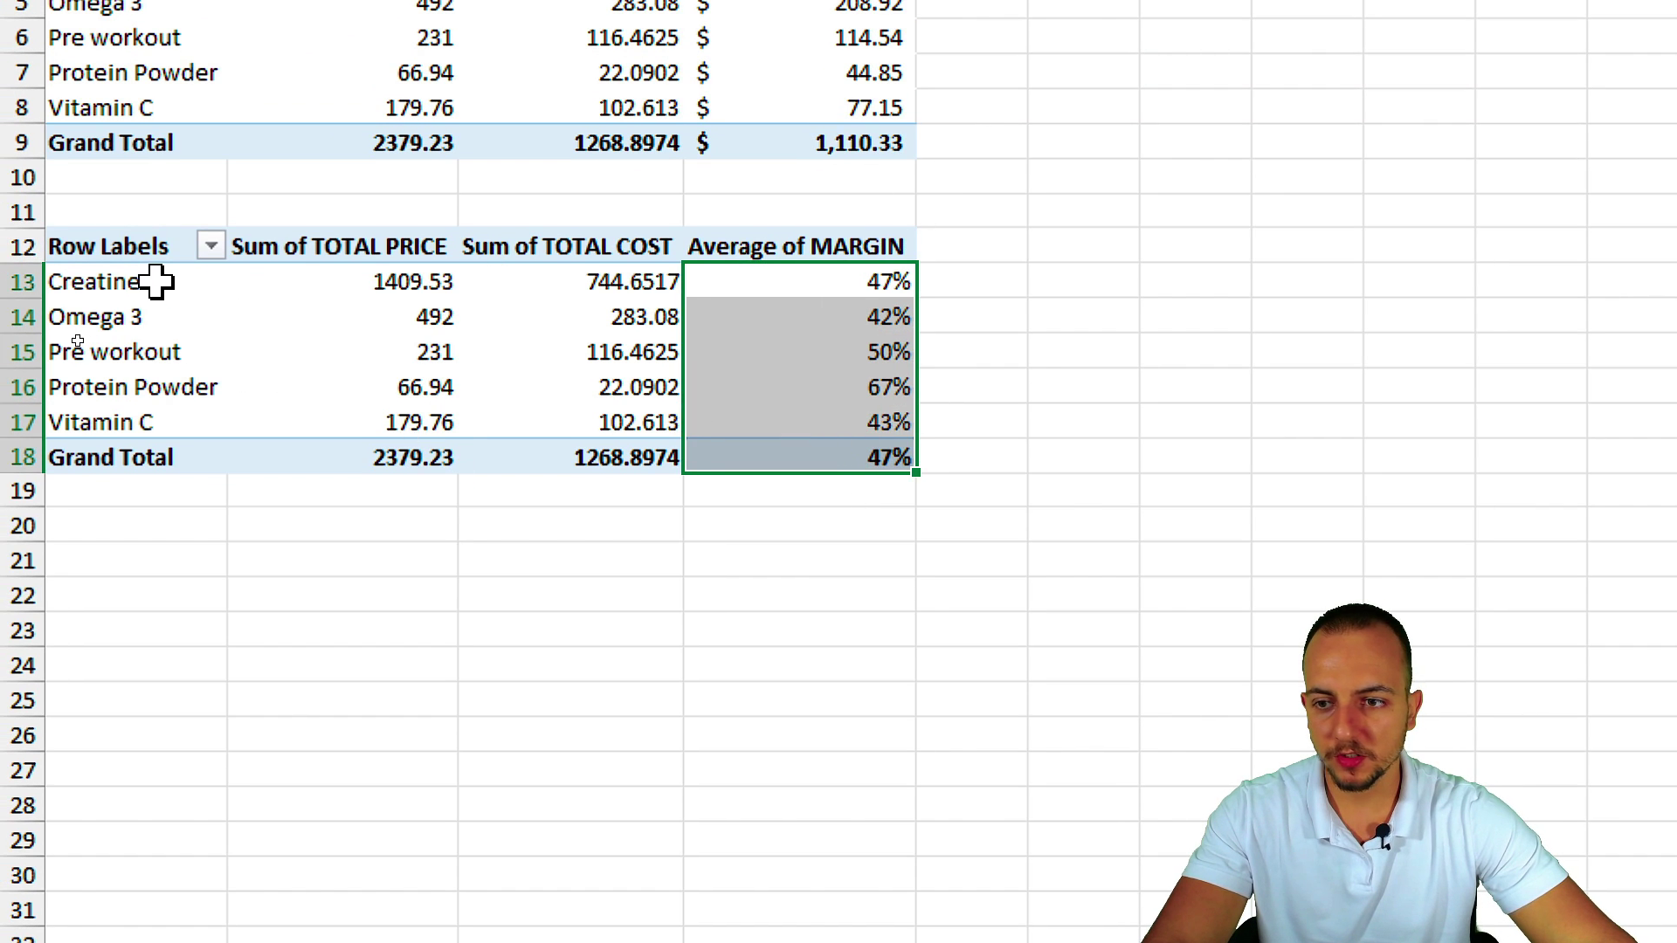
left_click(155, 282)
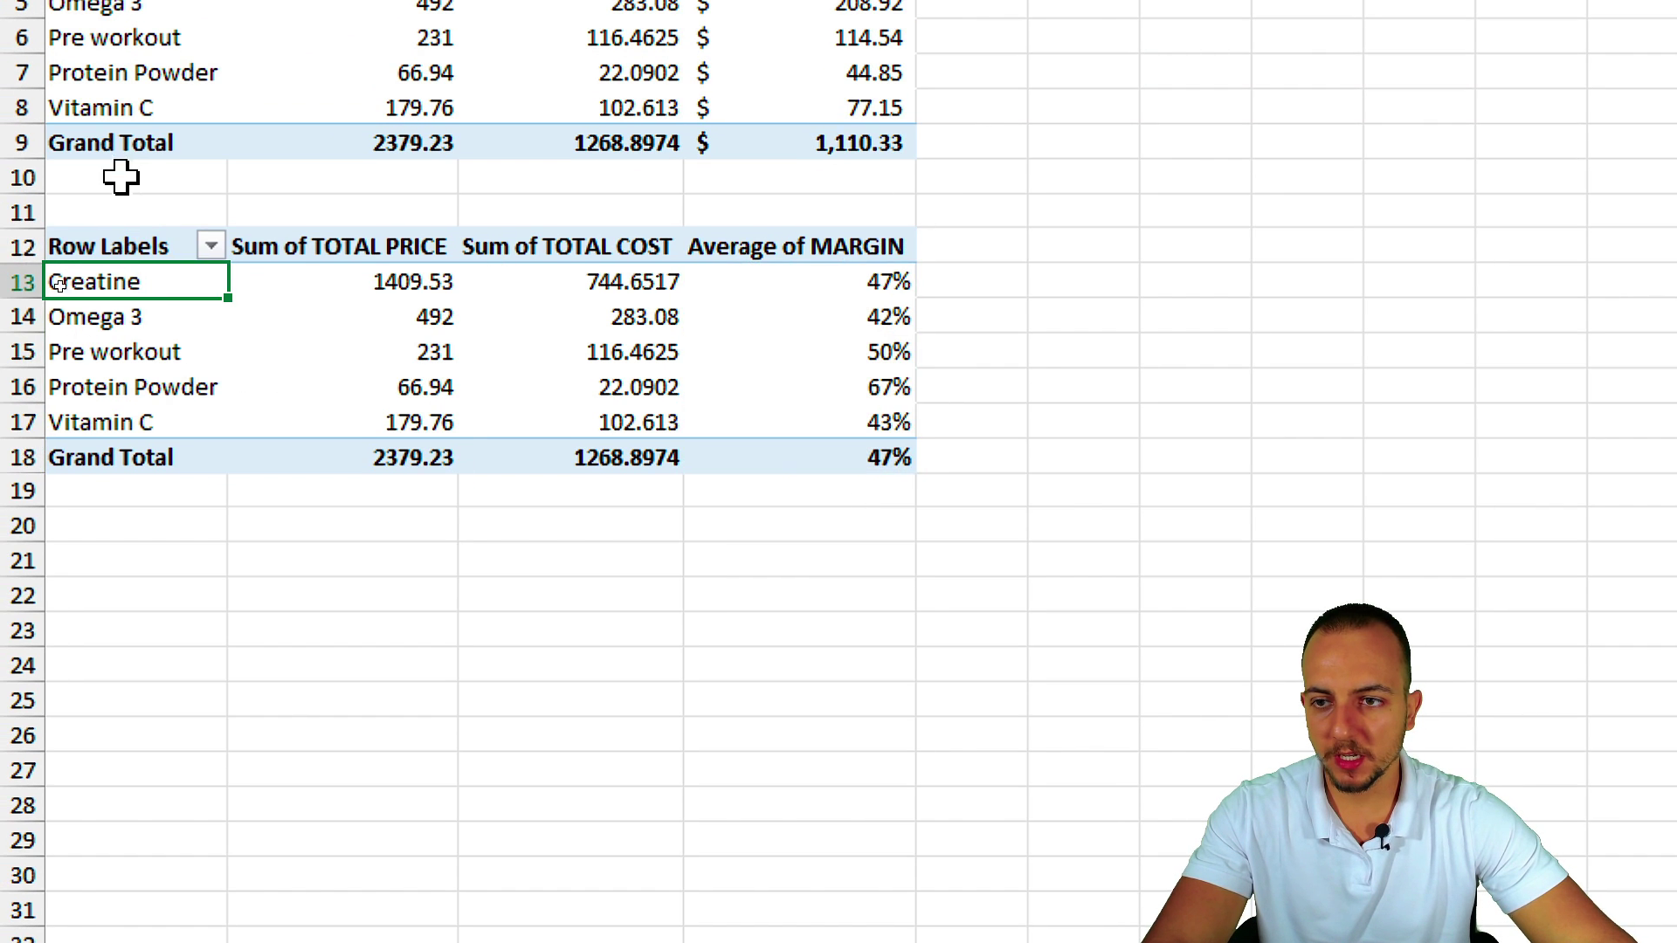